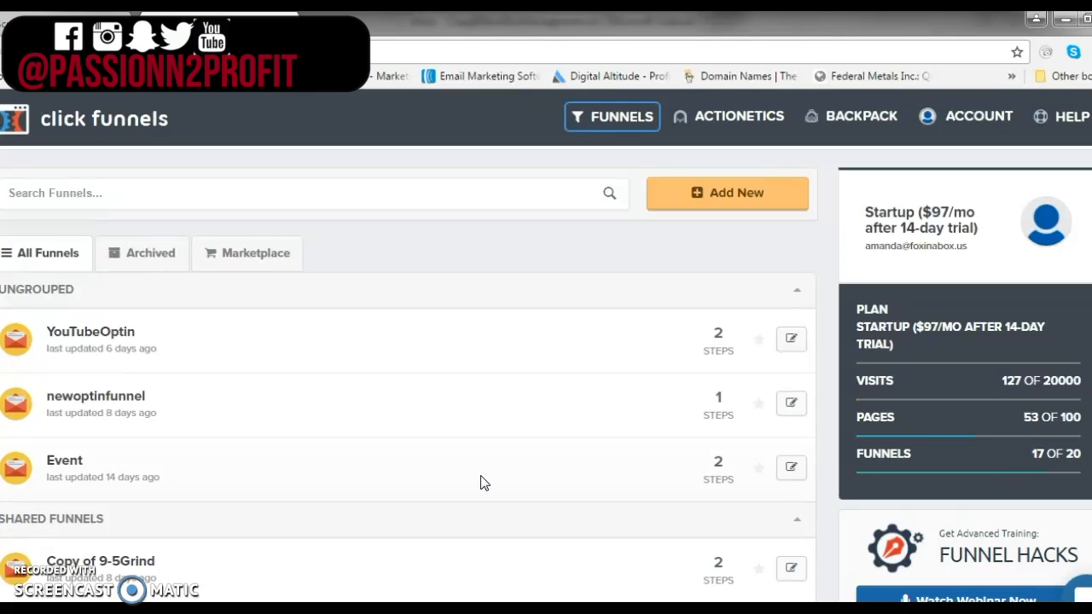
Create a new Collect Emails funnel named testfunnel and build it
{"action": "left_click", "coordinate": [457, 458]}
{"action": "left_click", "coordinate": [454, 457]}
{"action": "left_click", "coordinate": [747, 199]}
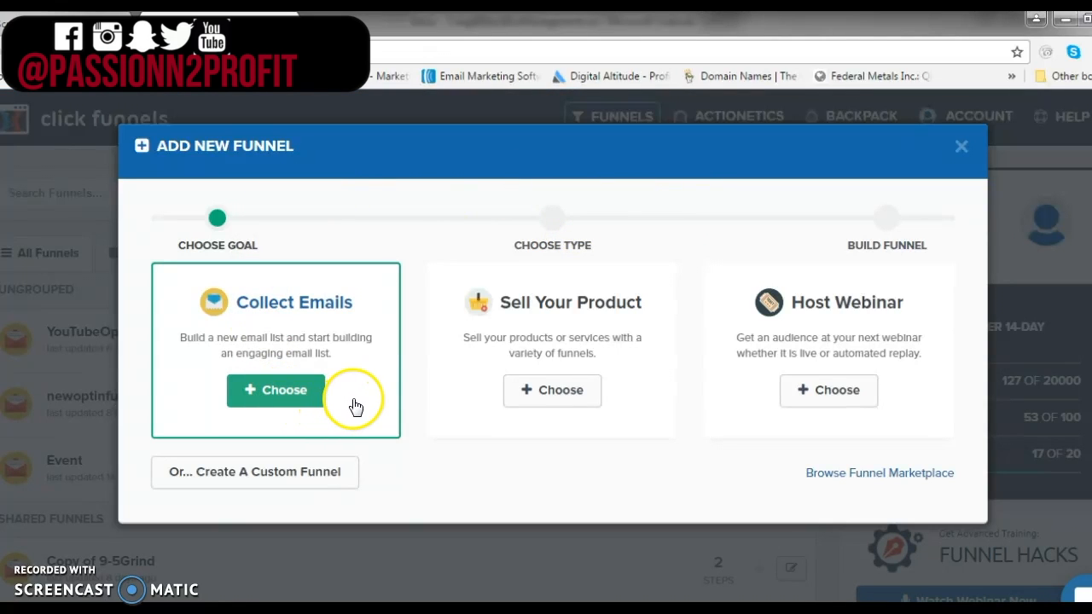
{"action": "left_click", "coordinate": [282, 399]}
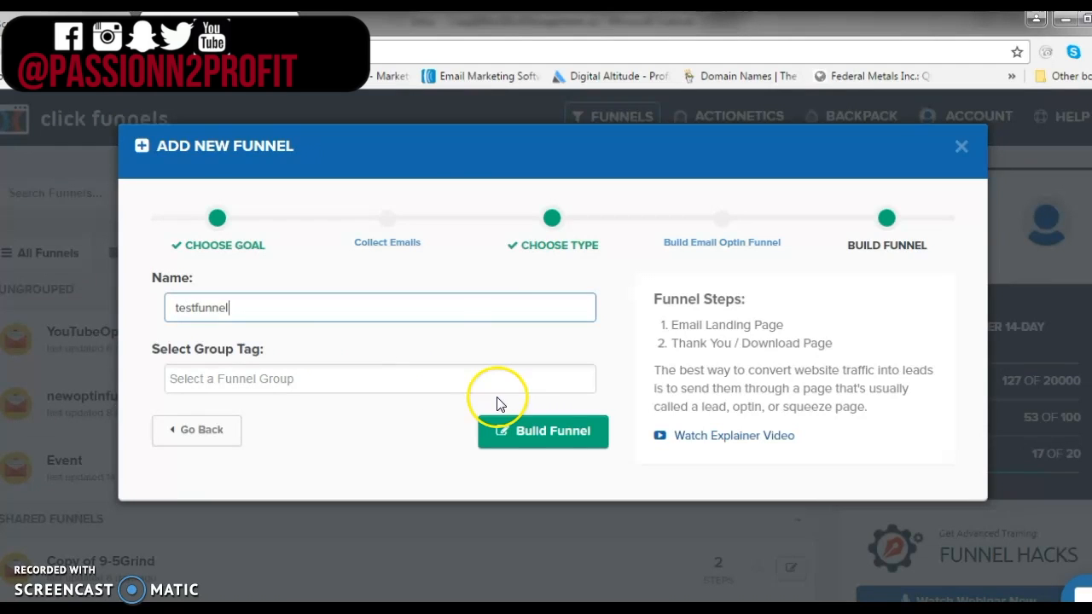
{"action": "left_click", "coordinate": [566, 435]}
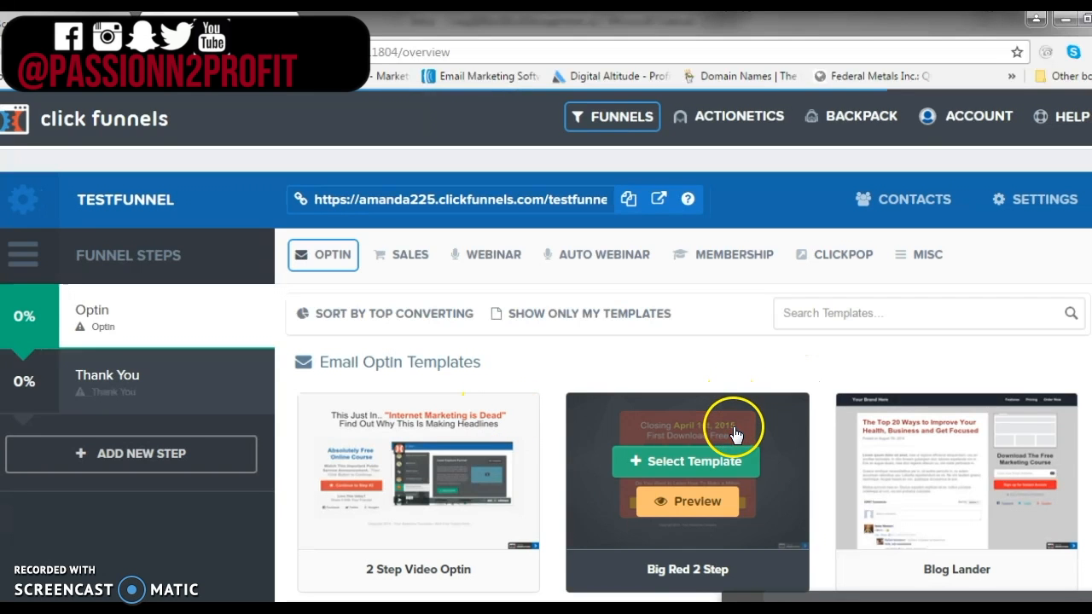
Browse the optin templates and select Super Clean Optin for the optin step
{"action": "scroll", "coordinate": [731, 433], "scroll_direction": "down", "scroll_amount": 3}
{"action": "scroll", "coordinate": [727, 407], "scroll_direction": "down", "scroll_amount": 4}
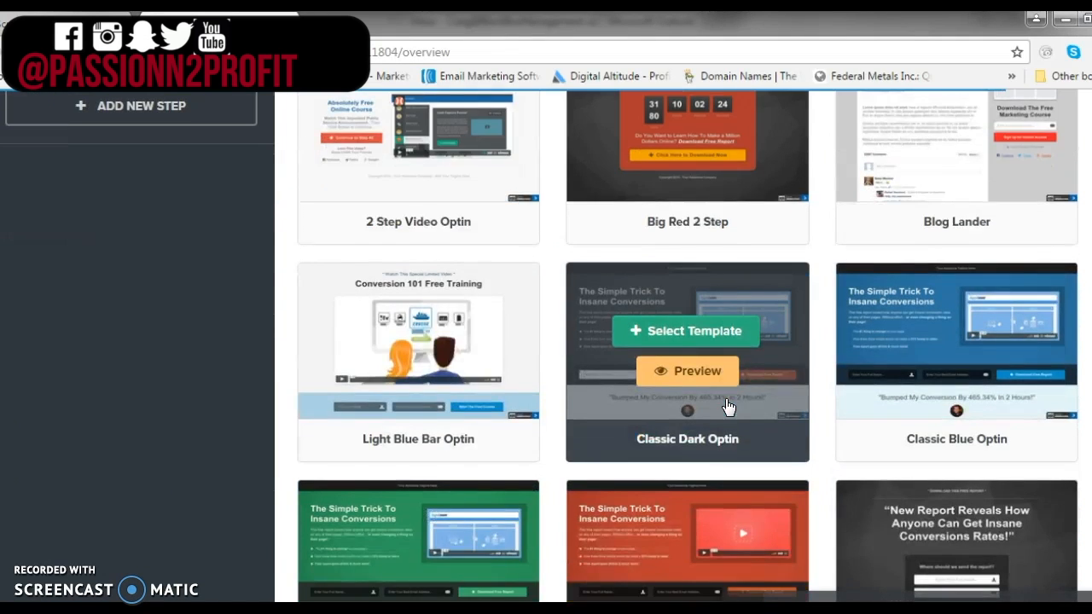
{"action": "scroll", "coordinate": [727, 407], "scroll_direction": "down", "scroll_amount": 1}
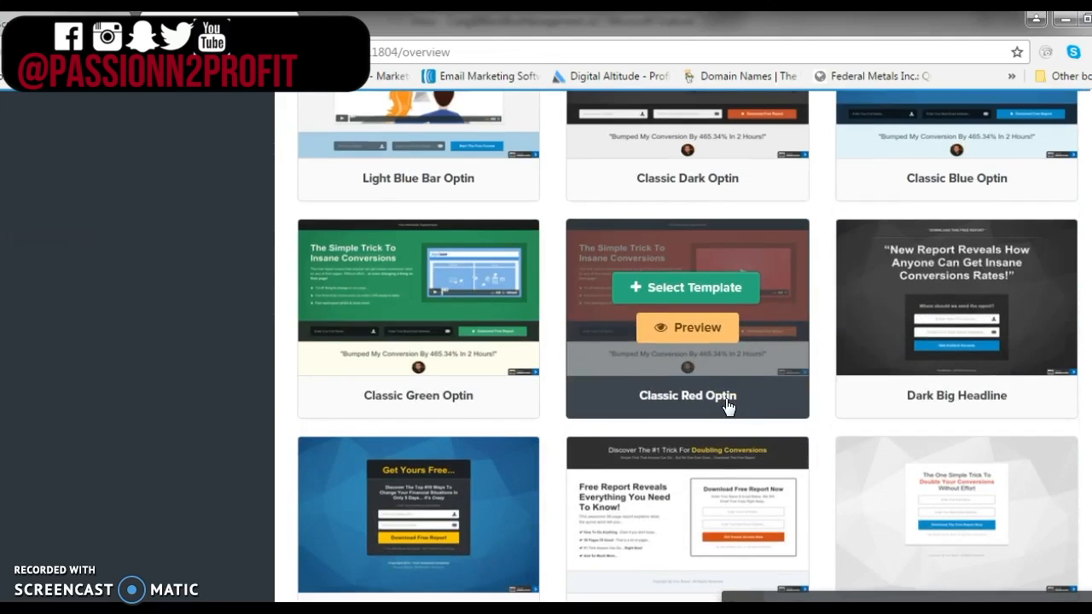
{"action": "scroll", "coordinate": [728, 406], "scroll_direction": "down", "scroll_amount": 3}
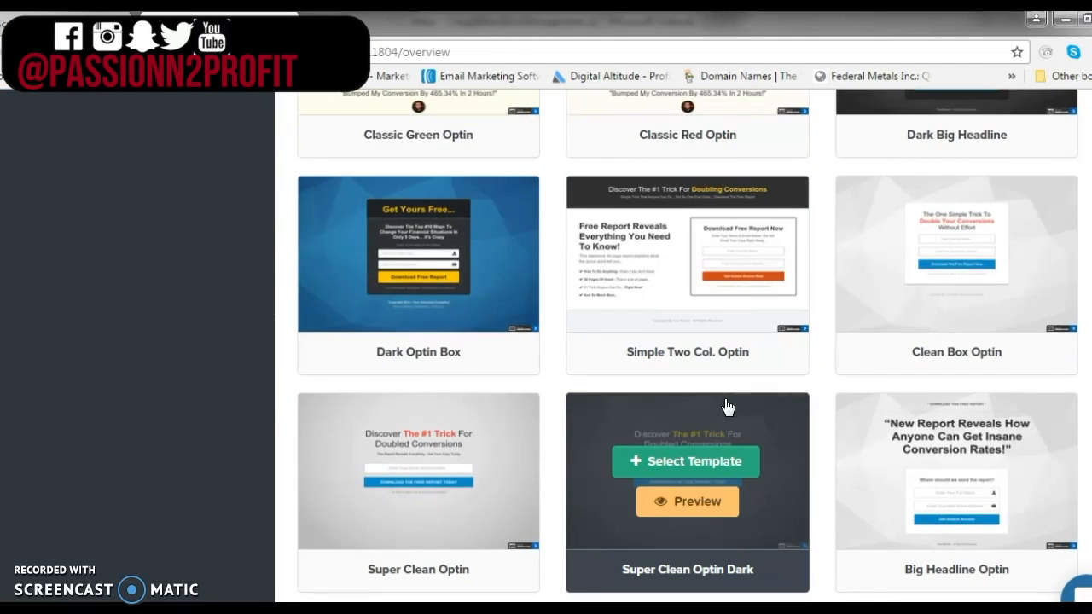
{"action": "scroll", "coordinate": [728, 407], "scroll_direction": "down", "scroll_amount": 4}
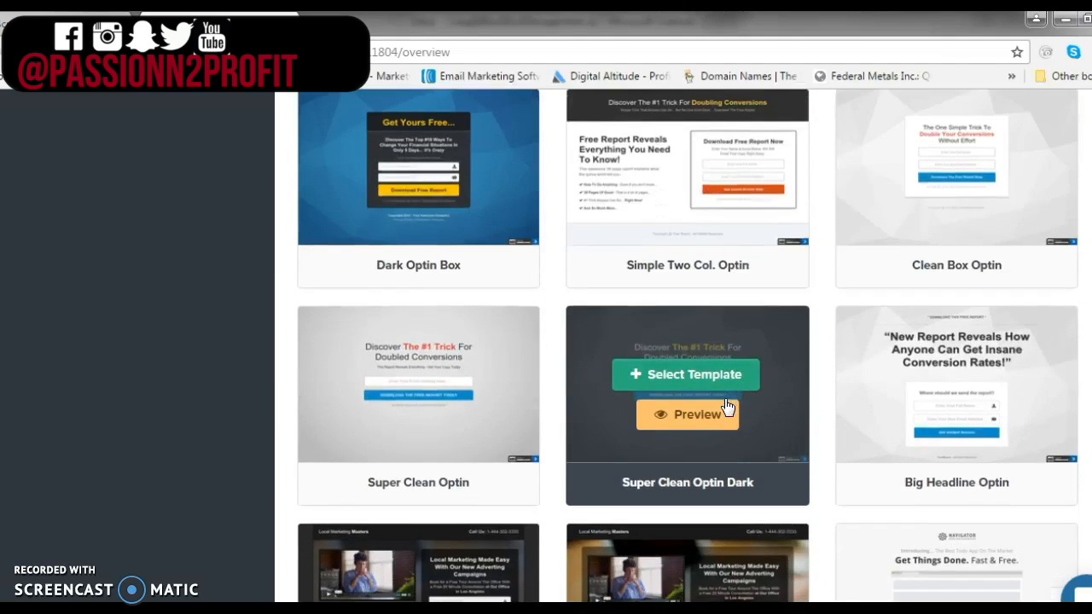
{"action": "scroll", "coordinate": [725, 409], "scroll_direction": "down", "scroll_amount": 9}
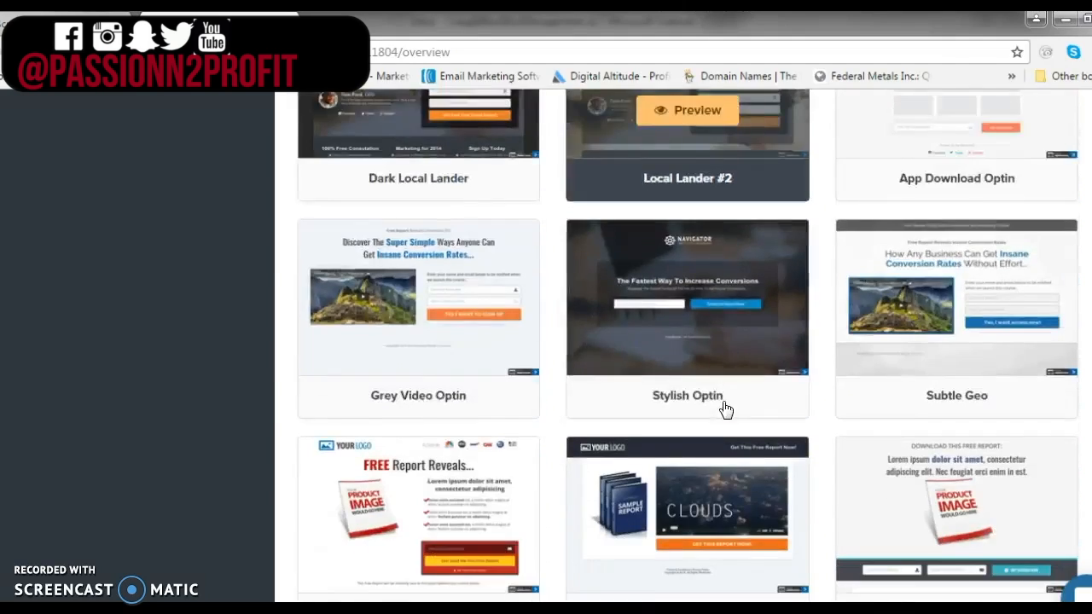
{"action": "scroll", "coordinate": [725, 410], "scroll_direction": "up", "scroll_amount": 7}
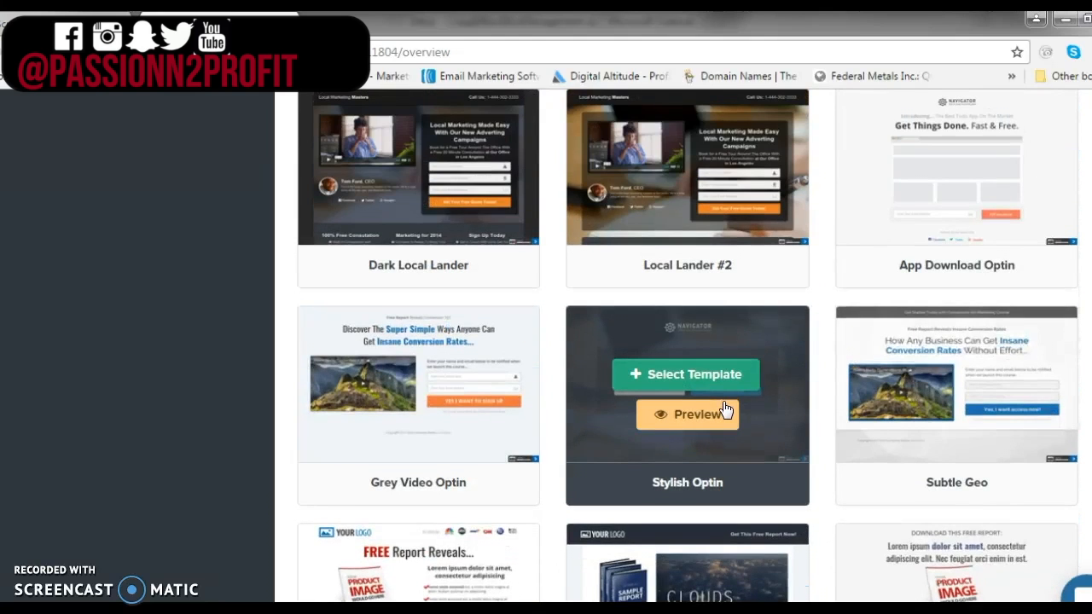
{"action": "scroll", "coordinate": [725, 409], "scroll_direction": "up", "scroll_amount": 3}
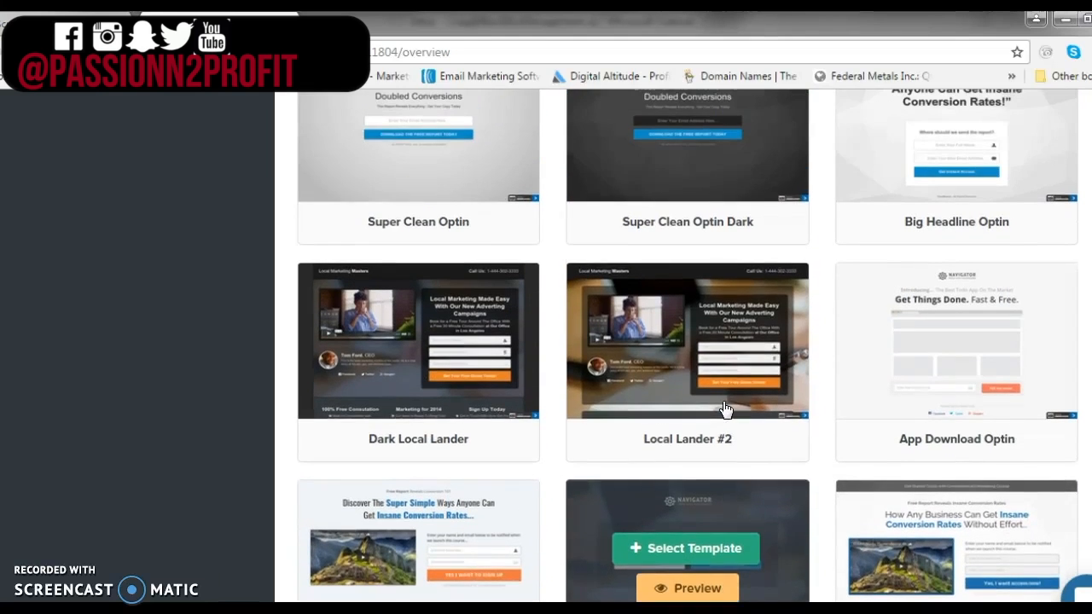
{"action": "scroll", "coordinate": [725, 410], "scroll_direction": "up", "scroll_amount": 2}
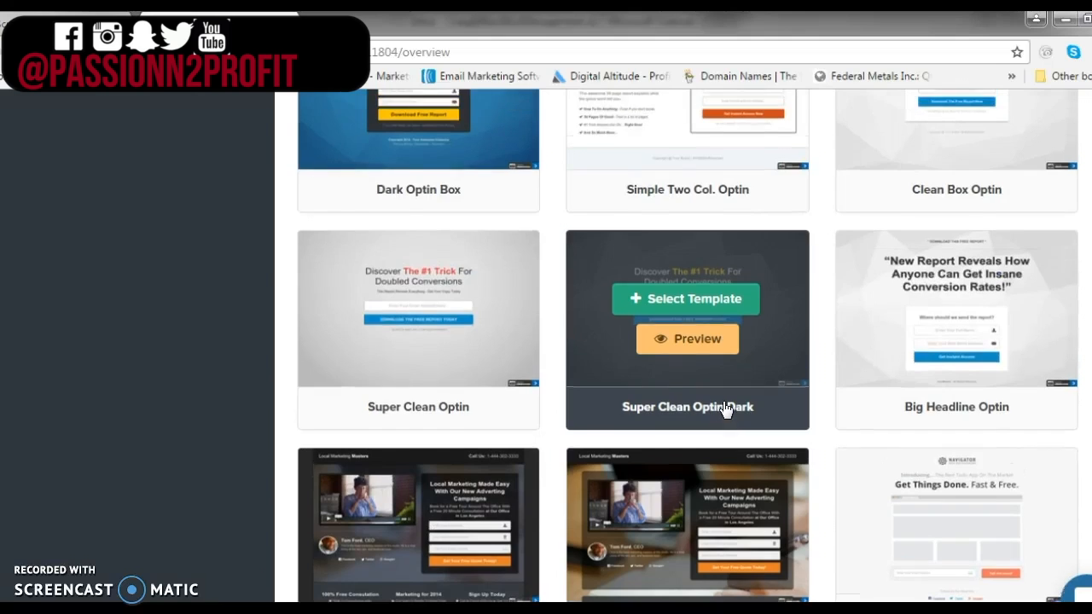
{"action": "scroll", "coordinate": [724, 413], "scroll_direction": "up", "scroll_amount": 1}
{"action": "left_click", "coordinate": [687, 414]}
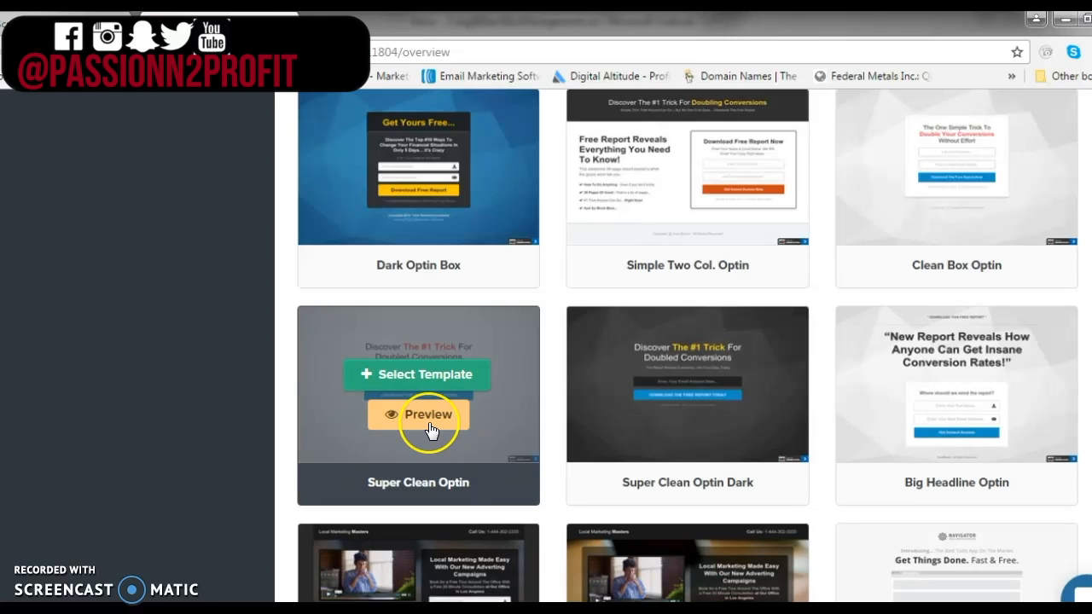
{"action": "left_click", "coordinate": [463, 372]}
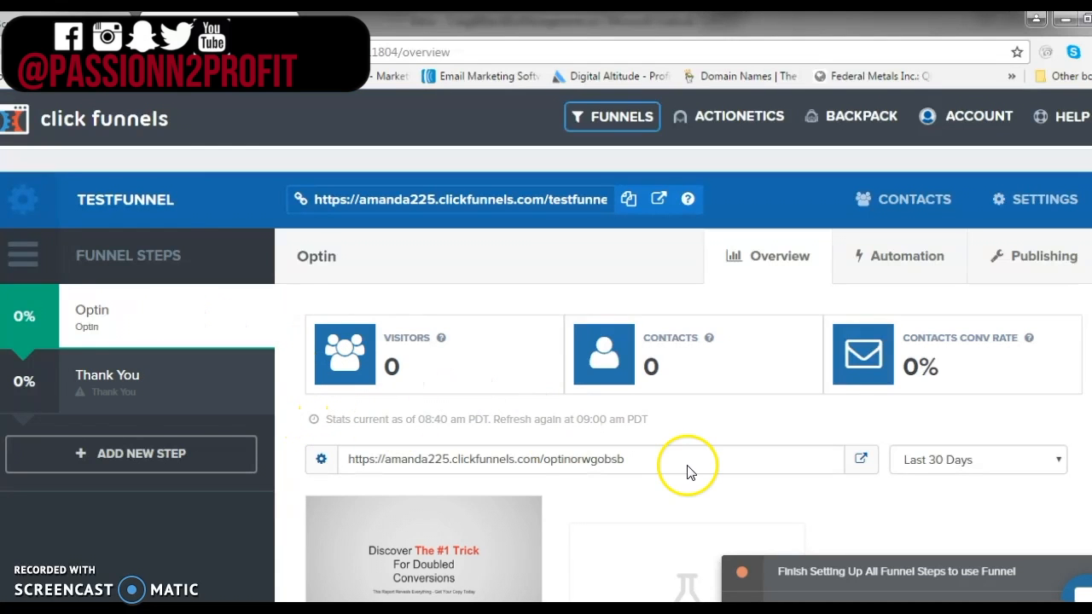
Open the optin page in the page editor
{"action": "scroll", "coordinate": [672, 470], "scroll_direction": "down", "scroll_amount": 2}
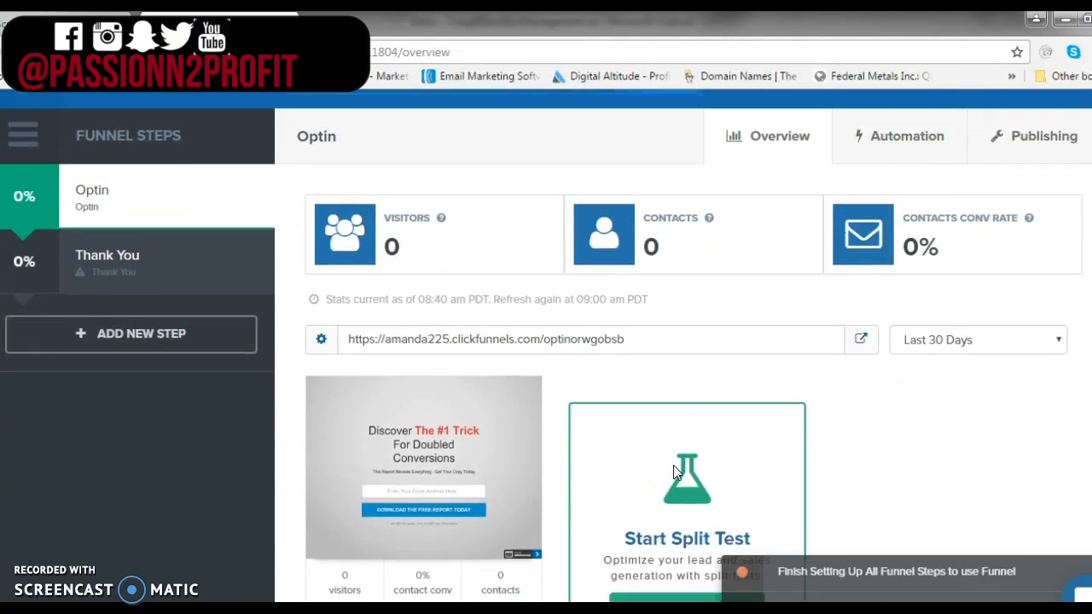
{"action": "scroll", "coordinate": [672, 470], "scroll_direction": "down", "scroll_amount": 2}
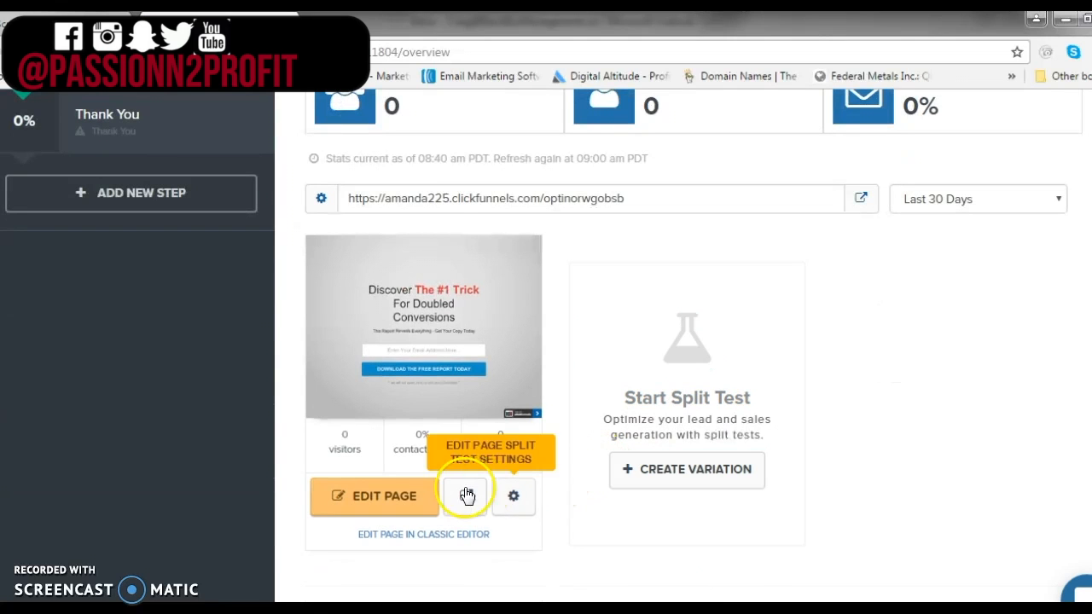
{"action": "left_click", "coordinate": [415, 503]}
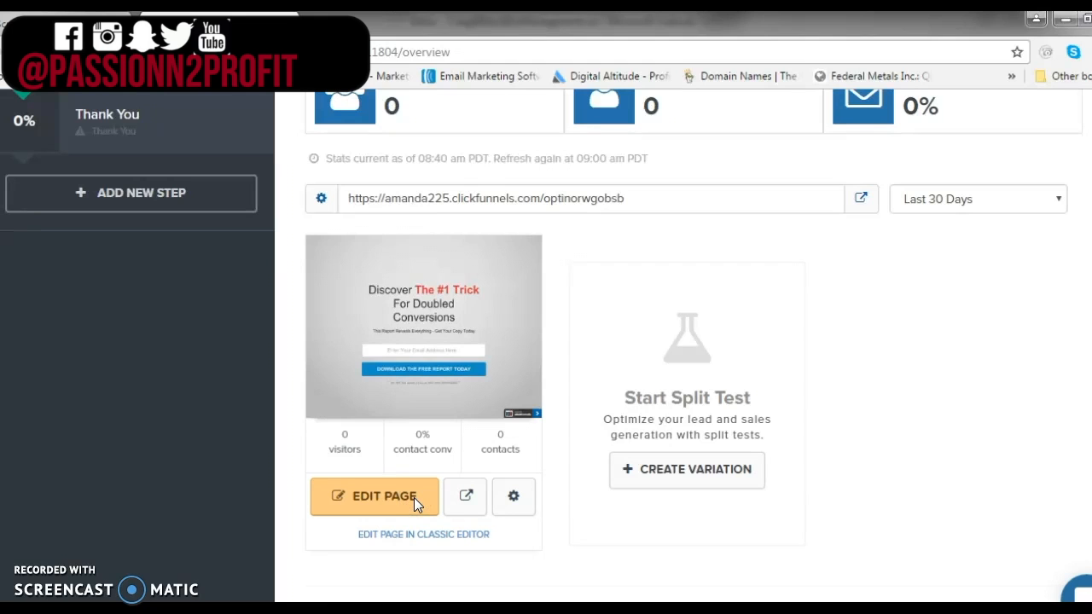
{"action": "left_click", "coordinate": [426, 499]}
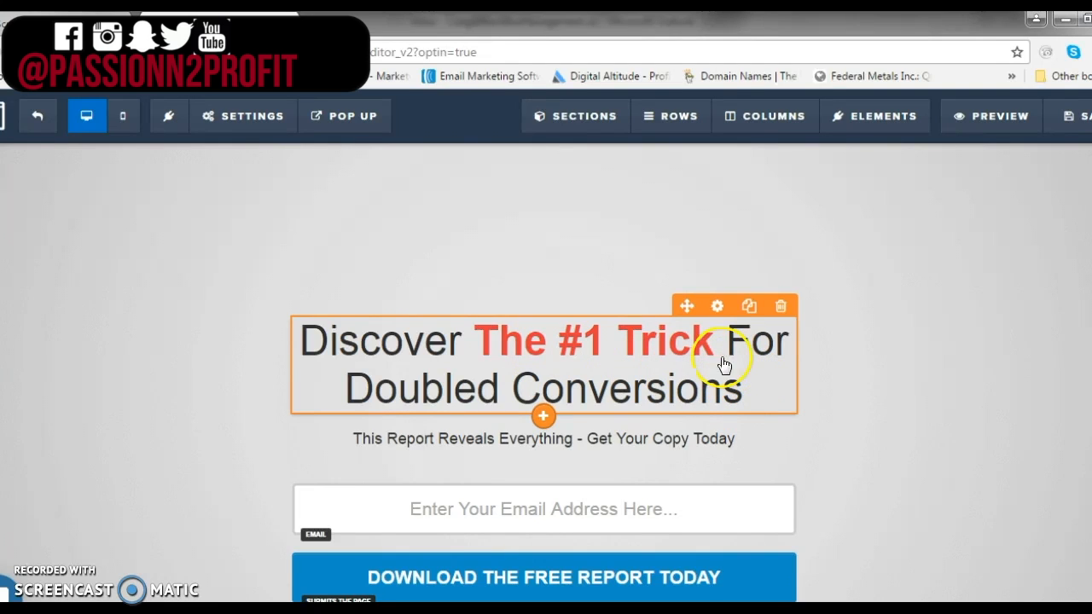
Set the main headline's bold color to dark red #b20306 in its settings
{"action": "left_click", "coordinate": [718, 309]}
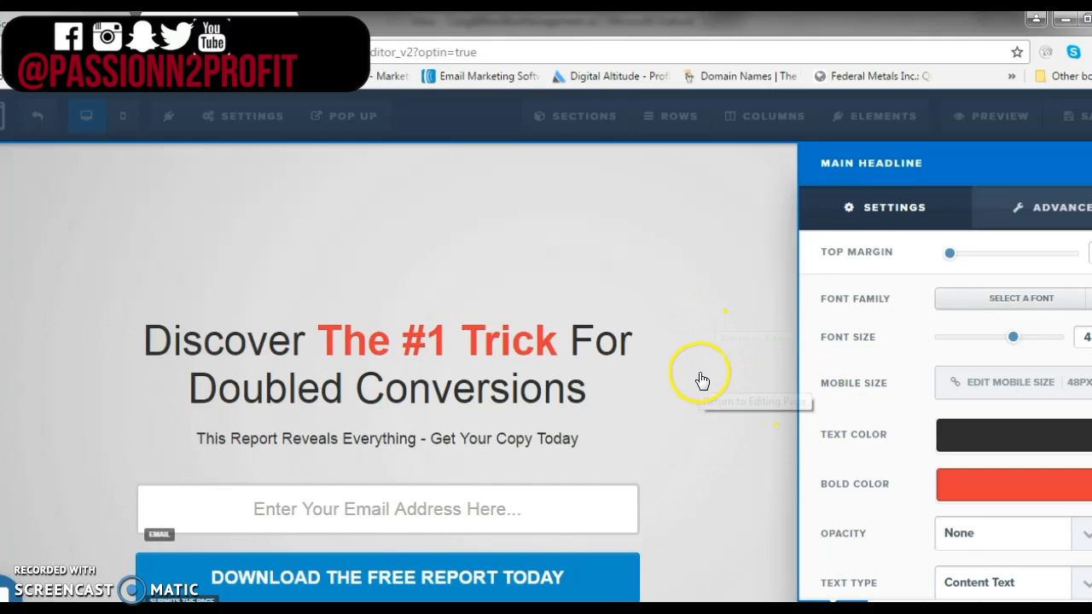
{"action": "left_click", "coordinate": [977, 495]}
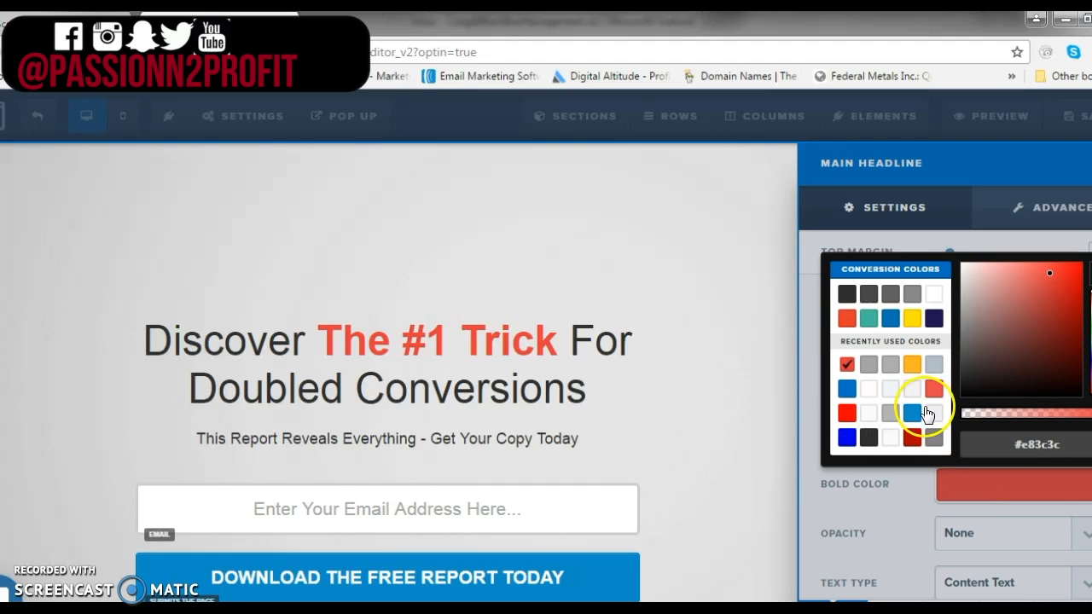
{"action": "left_click", "coordinate": [890, 320]}
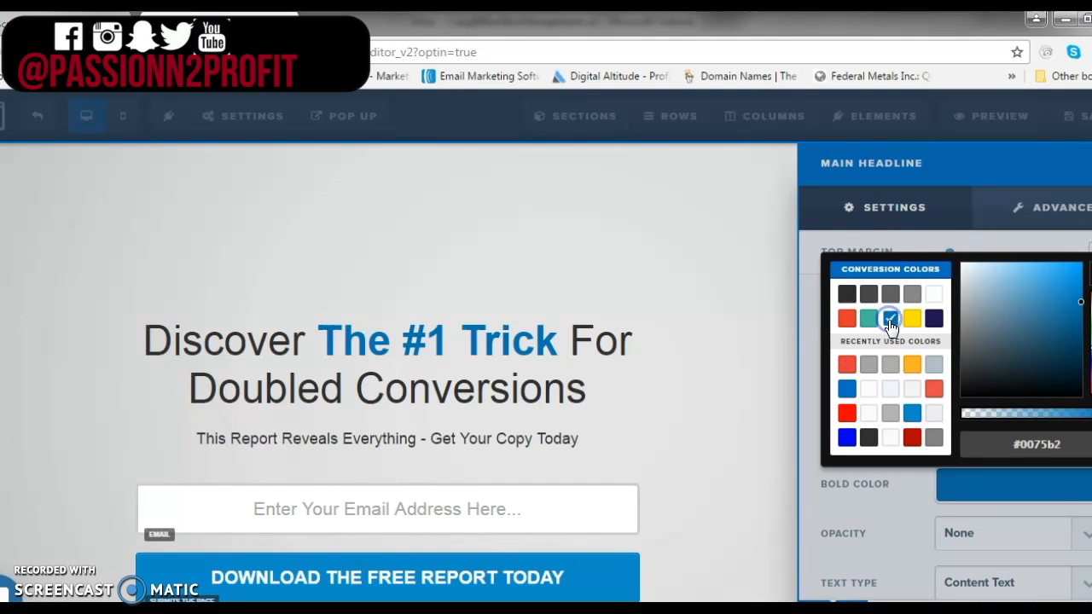
{"action": "left_click", "coordinate": [911, 437]}
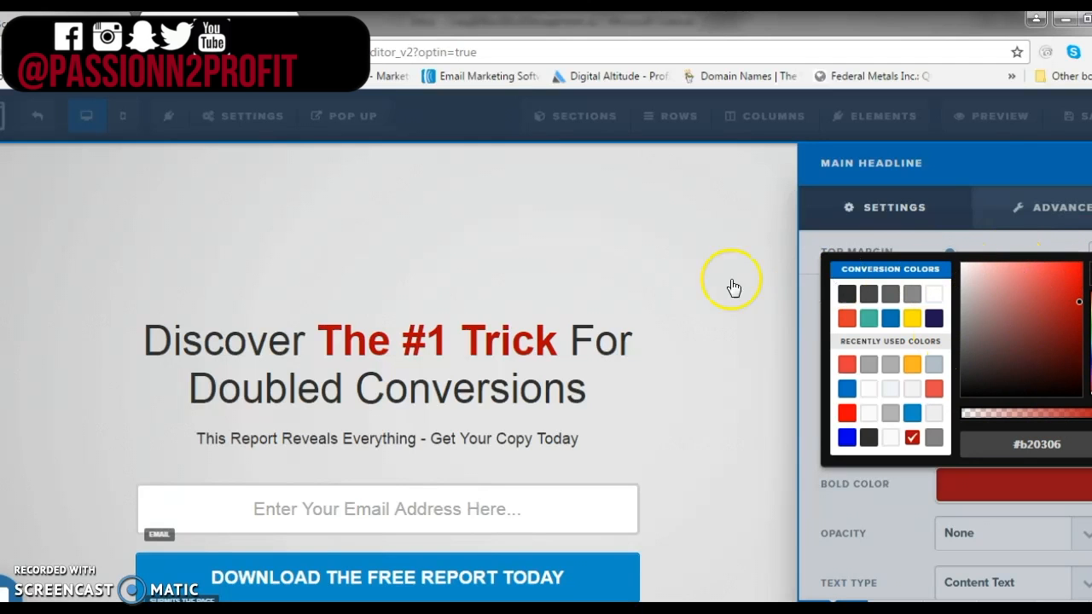
{"action": "left_click", "coordinate": [650, 288]}
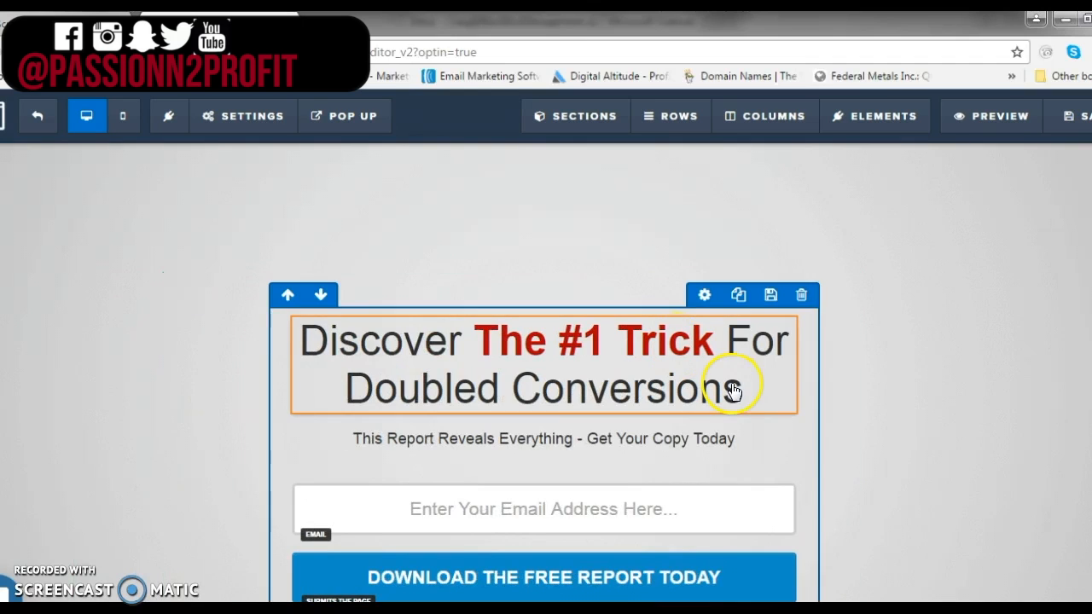
Replace the main headline text with CHANGE TEXT
{"action": "left_click", "coordinate": [764, 393]}
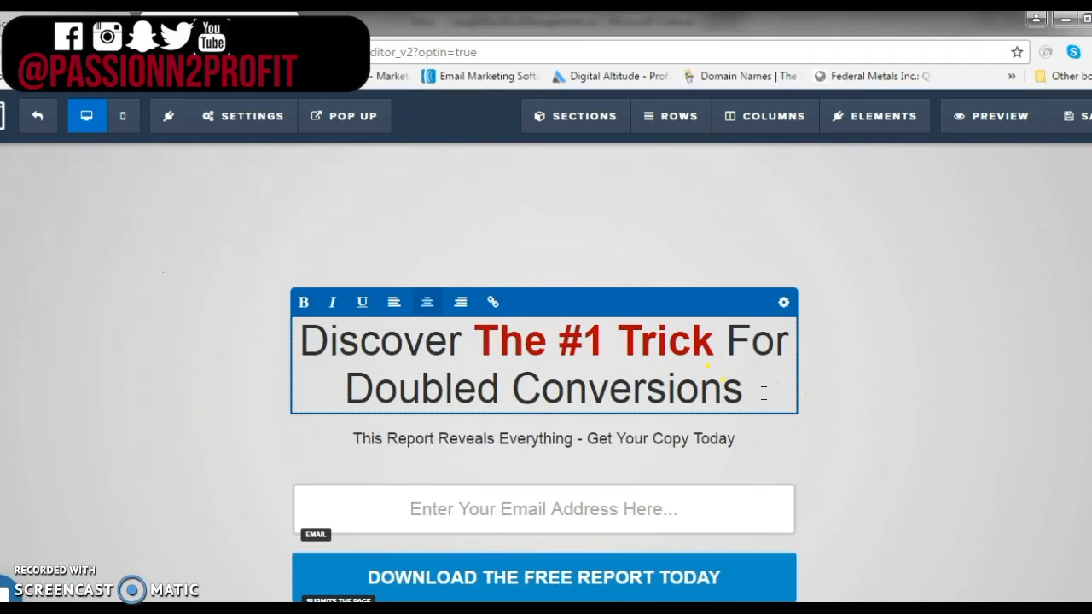
{"action": "left_click_drag", "start_coordinate": [760, 389], "coordinate": [304, 336]}
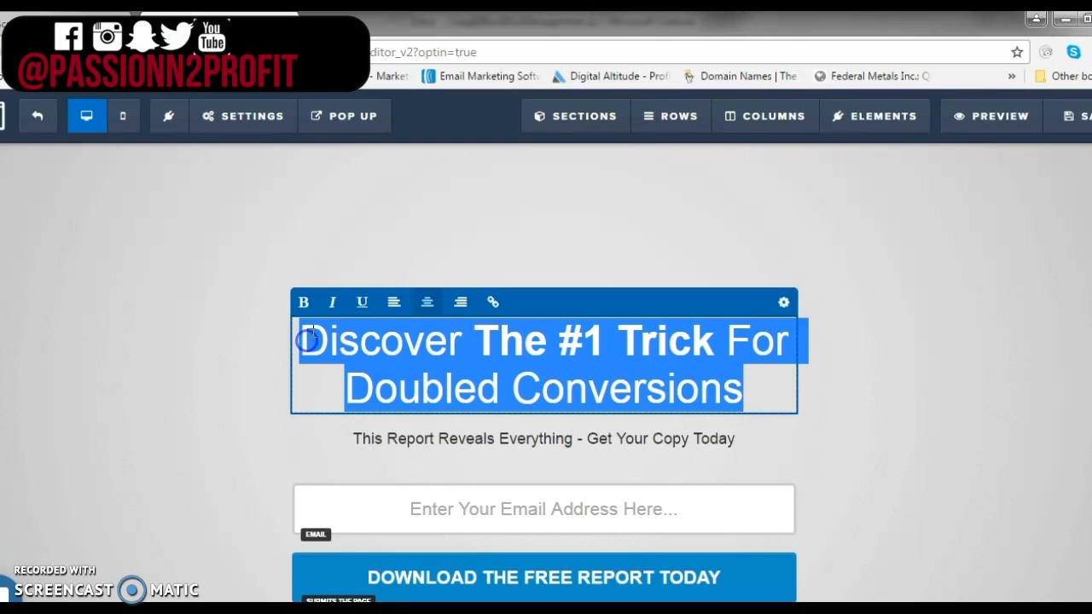
{"action": "type", "text": "CH"}
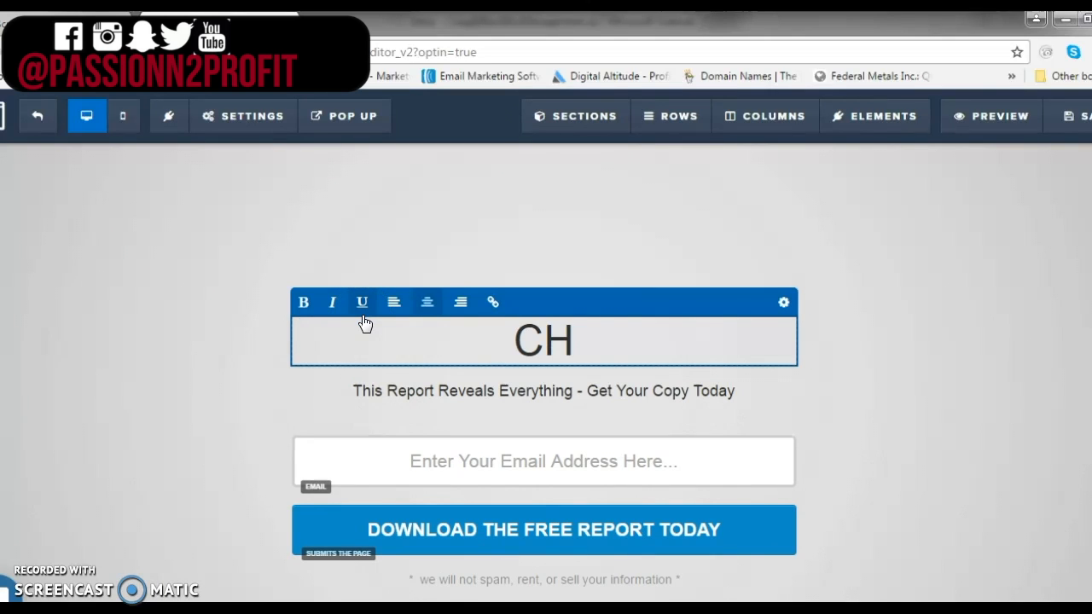
{"action": "type", "text": "ANGE T"}
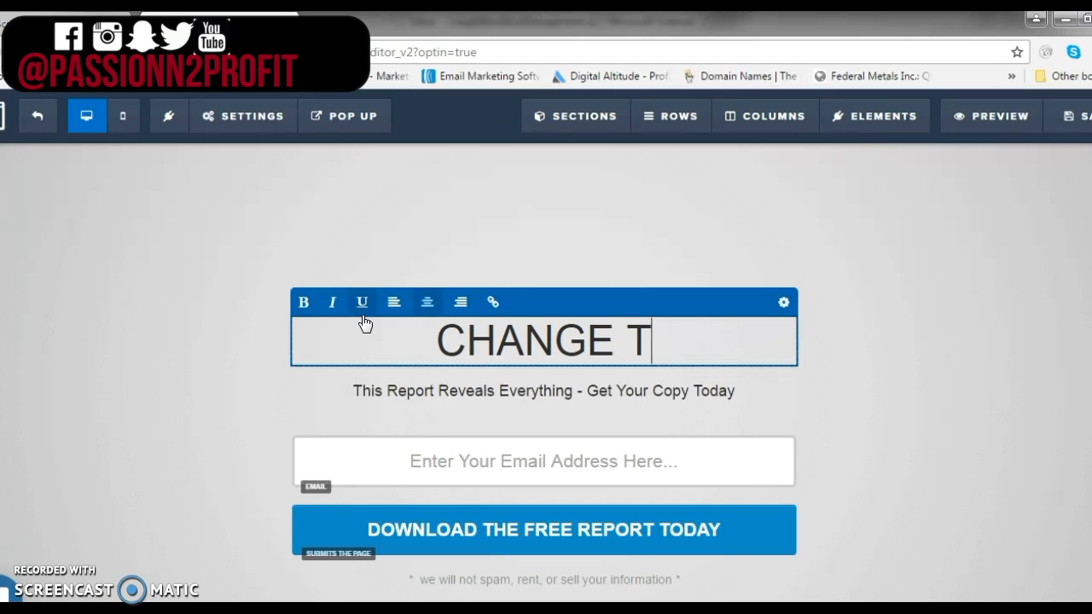
{"action": "type", "text": "EXT"}
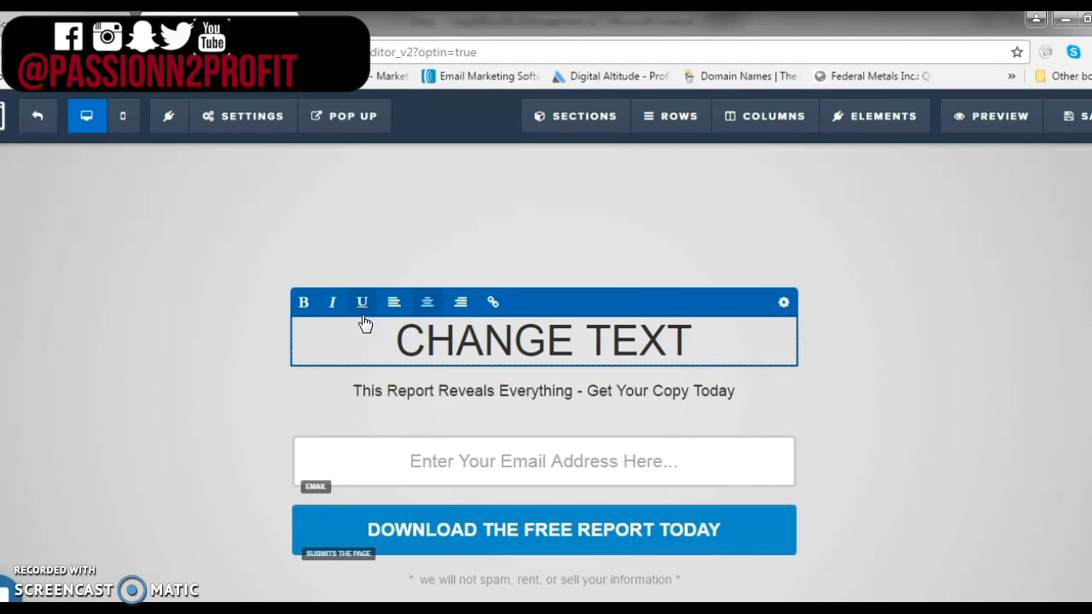
{"action": "left_click", "coordinate": [771, 391]}
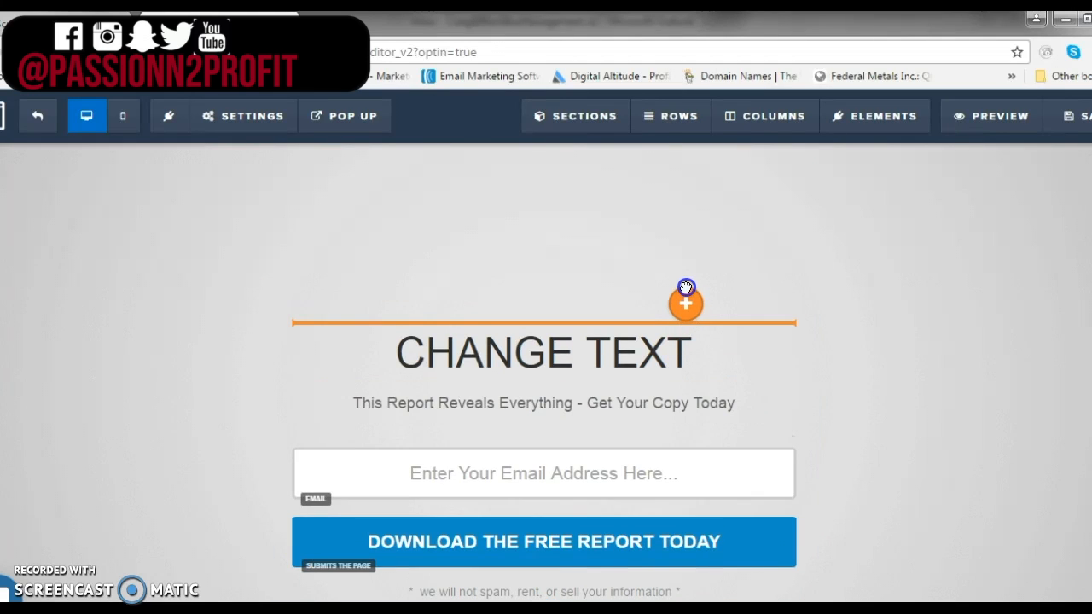
Move the headline below the sub-headline, then move the sub-headline back beneath the headline
{"action": "left_click_drag", "start_coordinate": [686, 287], "coordinate": [686, 289]}
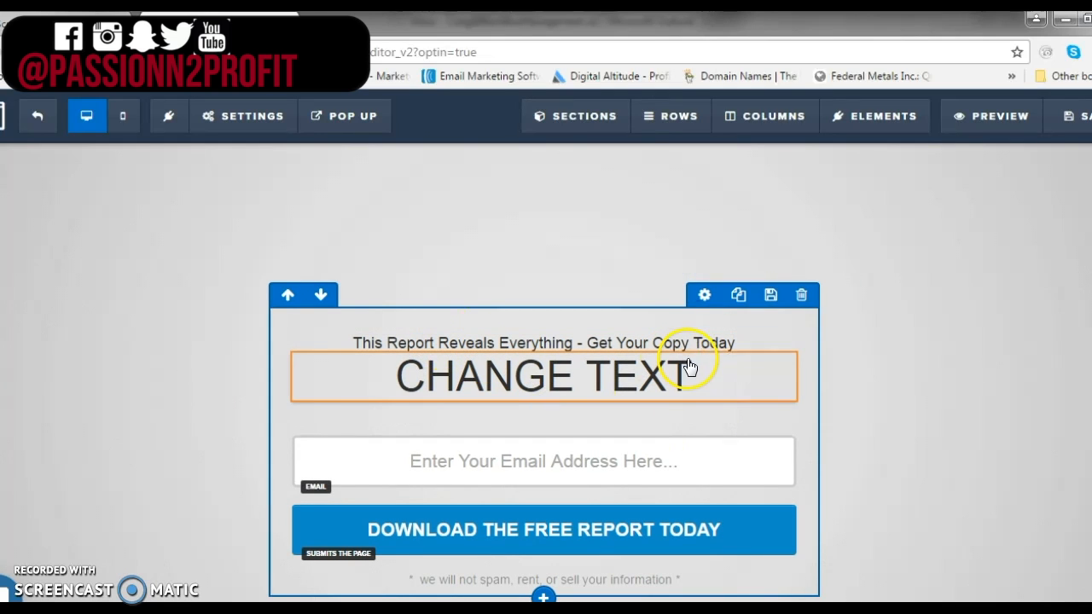
{"action": "mouse_move", "coordinate": [703, 393]}
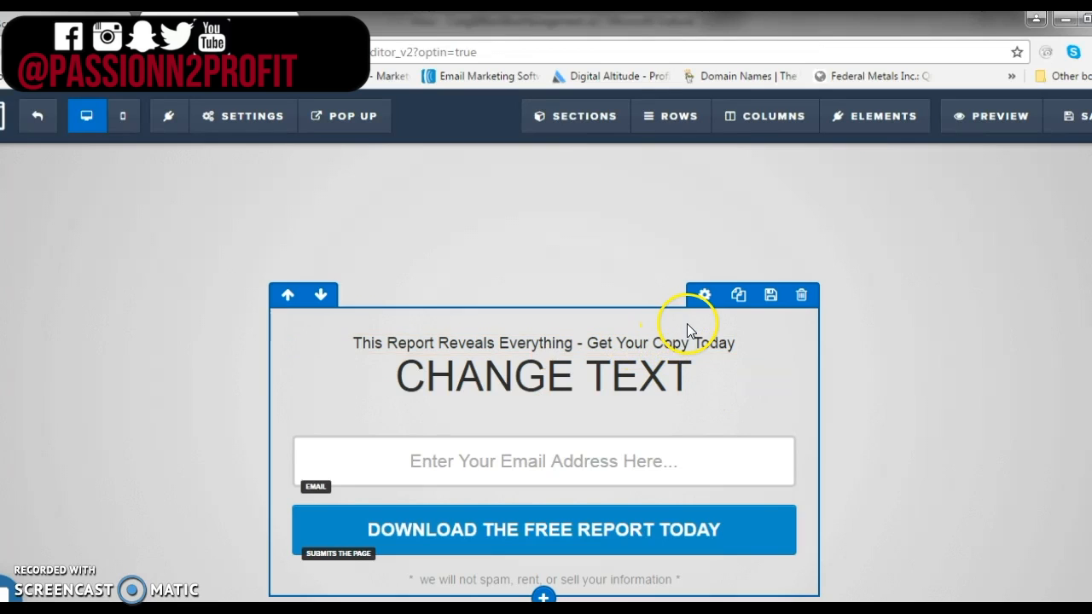
{"action": "mouse_move", "coordinate": [698, 348]}
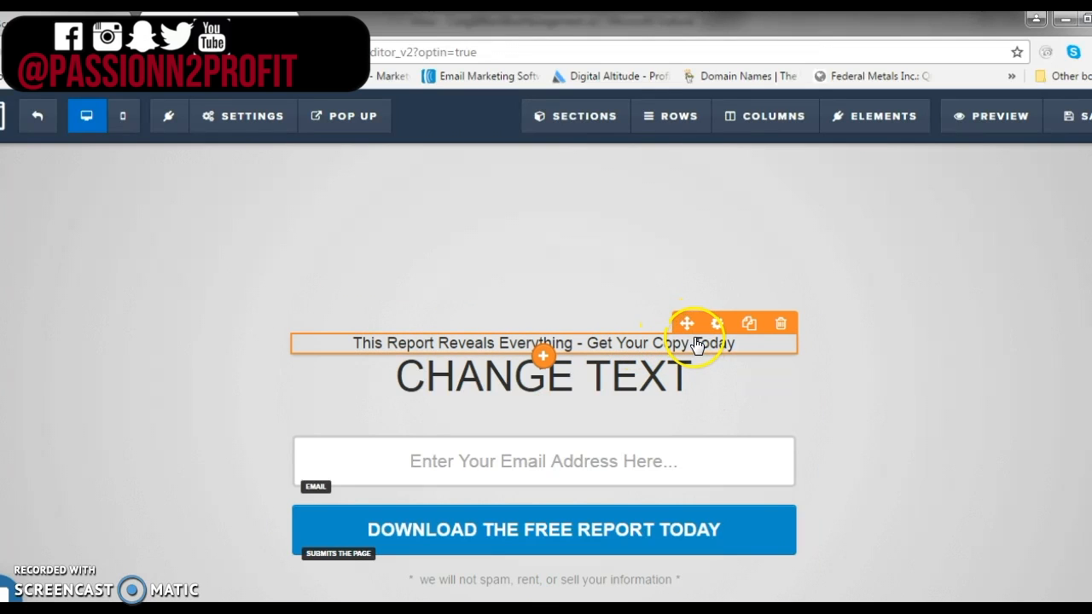
{"action": "left_click_drag", "start_coordinate": [688, 326], "coordinate": [686, 381]}
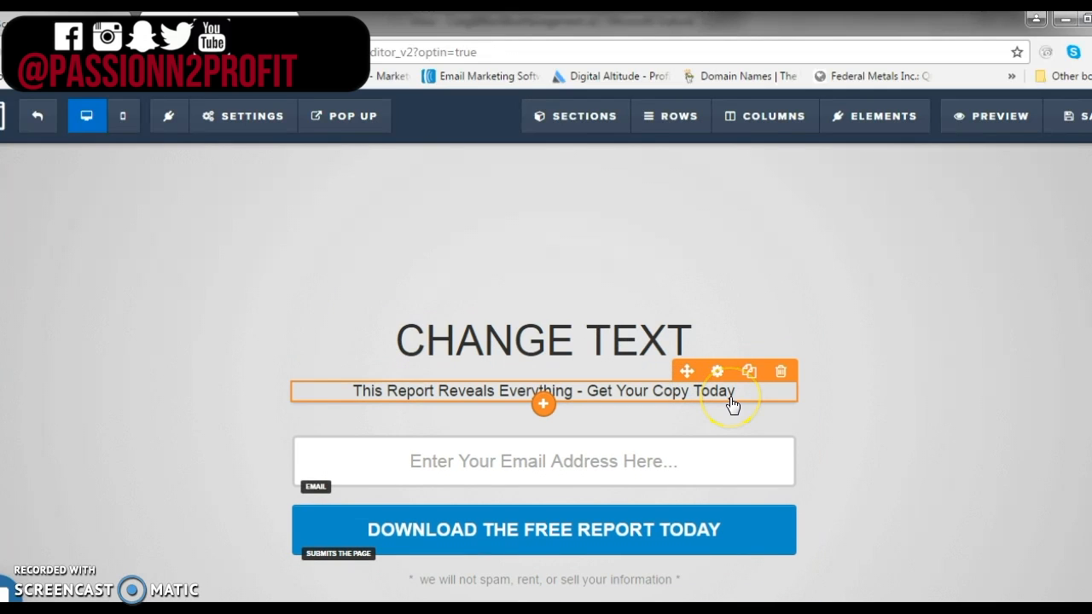
Browse the list of elements available to add below the headline, without adding any
{"action": "left_click", "coordinate": [789, 439]}
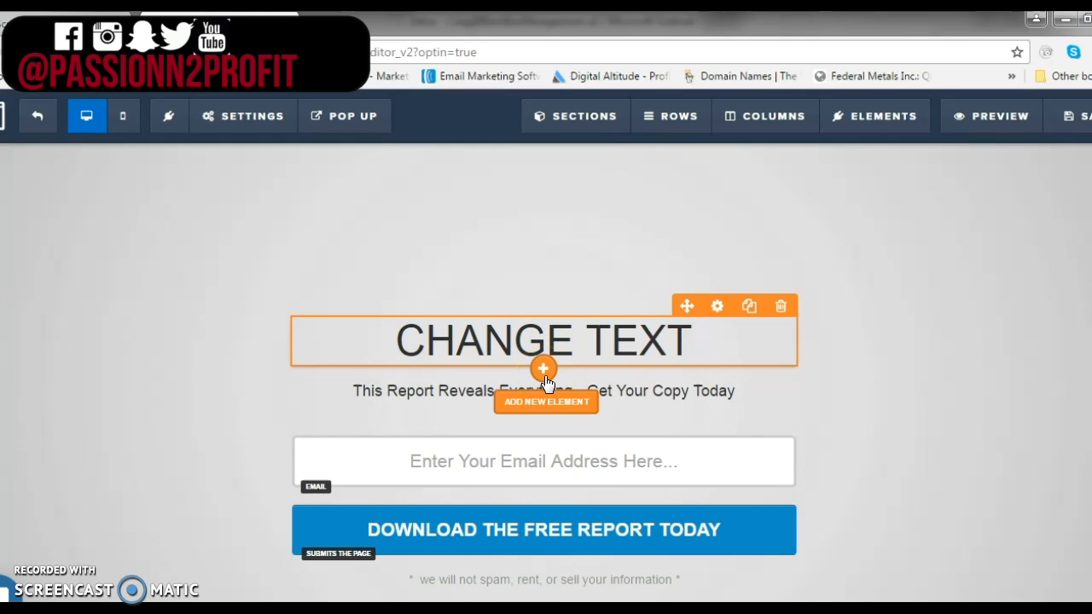
{"action": "left_click", "coordinate": [544, 369]}
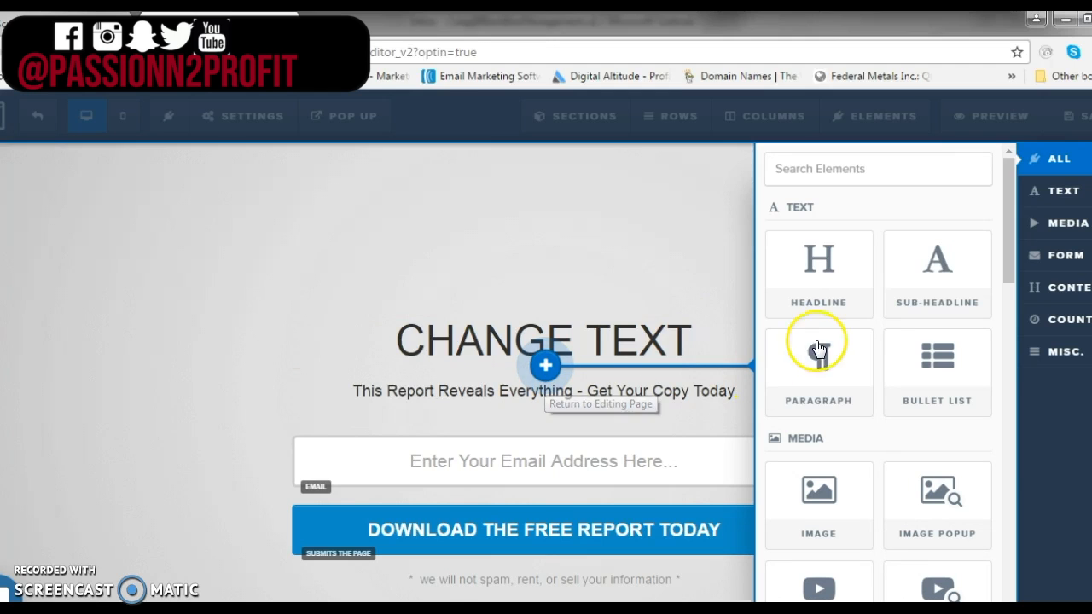
{"action": "left_click_drag", "start_coordinate": [828, 316], "coordinate": [829, 323]}
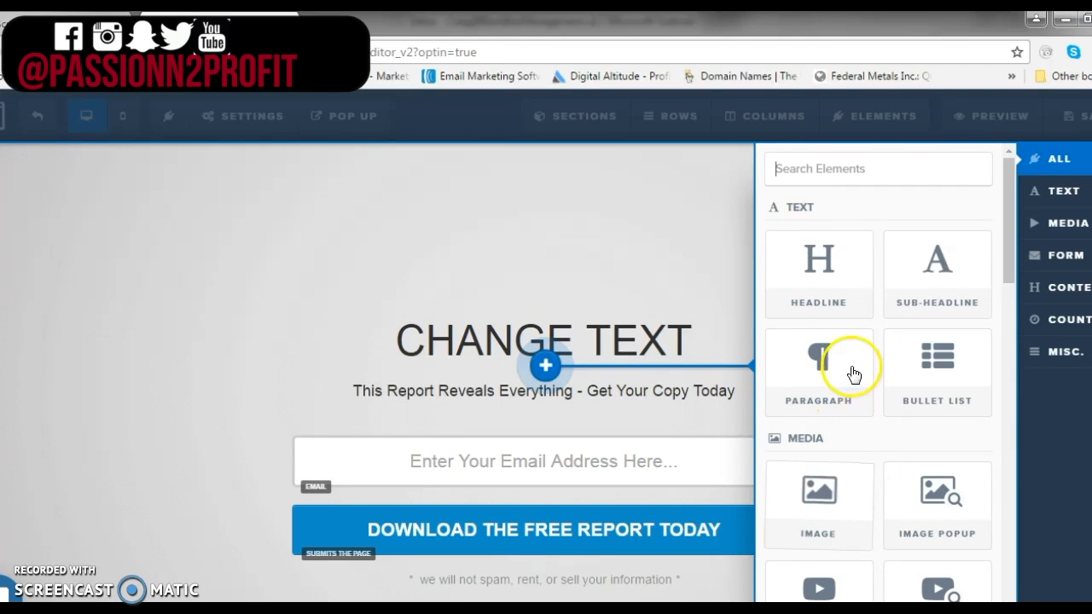
{"action": "scroll", "coordinate": [925, 375], "scroll_direction": "down", "scroll_amount": 2}
{"action": "scroll", "coordinate": [926, 381], "scroll_direction": "down", "scroll_amount": 3}
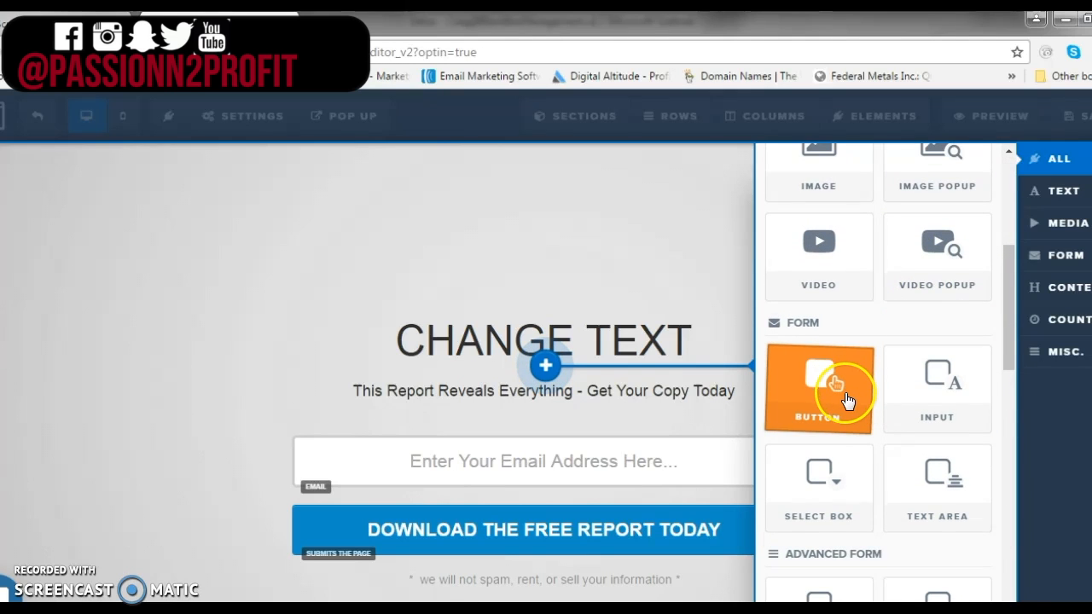
{"action": "scroll", "coordinate": [844, 396], "scroll_direction": "down", "scroll_amount": 3}
{"action": "scroll", "coordinate": [834, 409], "scroll_direction": "down", "scroll_amount": 1}
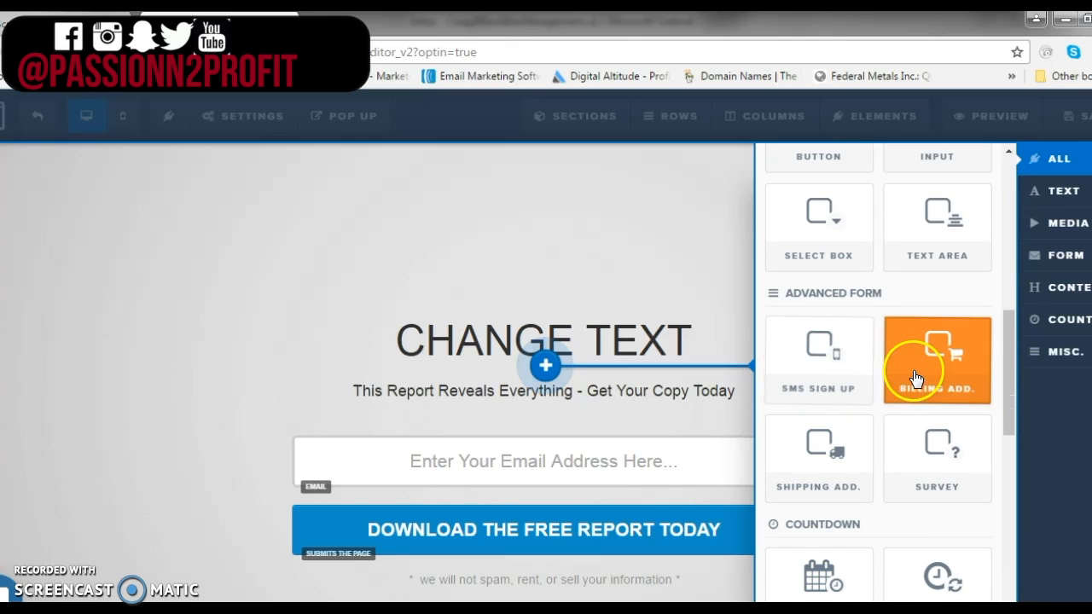
{"action": "scroll", "coordinate": [860, 451], "scroll_direction": "down", "scroll_amount": 2}
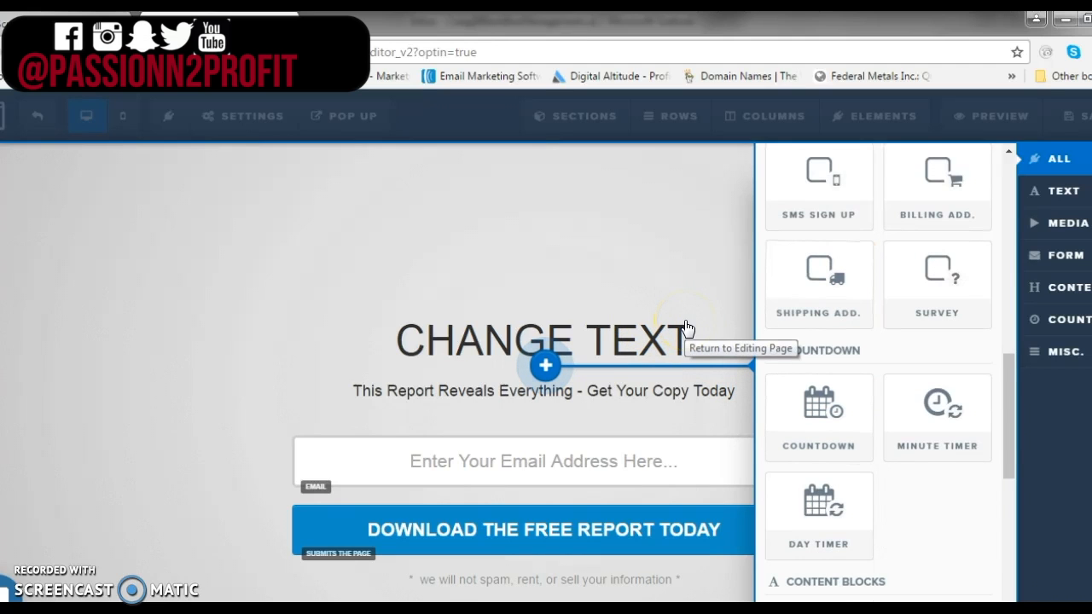
{"action": "scroll", "coordinate": [828, 384], "scroll_direction": "down", "scroll_amount": 1}
{"action": "scroll", "coordinate": [834, 388], "scroll_direction": "down", "scroll_amount": 2}
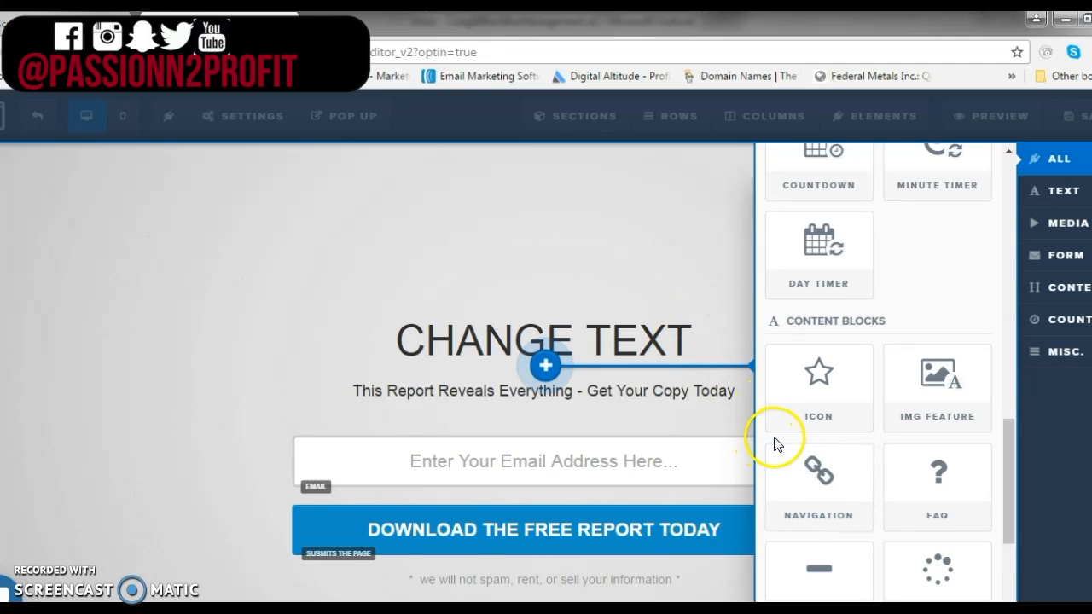
{"action": "scroll", "coordinate": [785, 444], "scroll_direction": "down", "scroll_amount": 2}
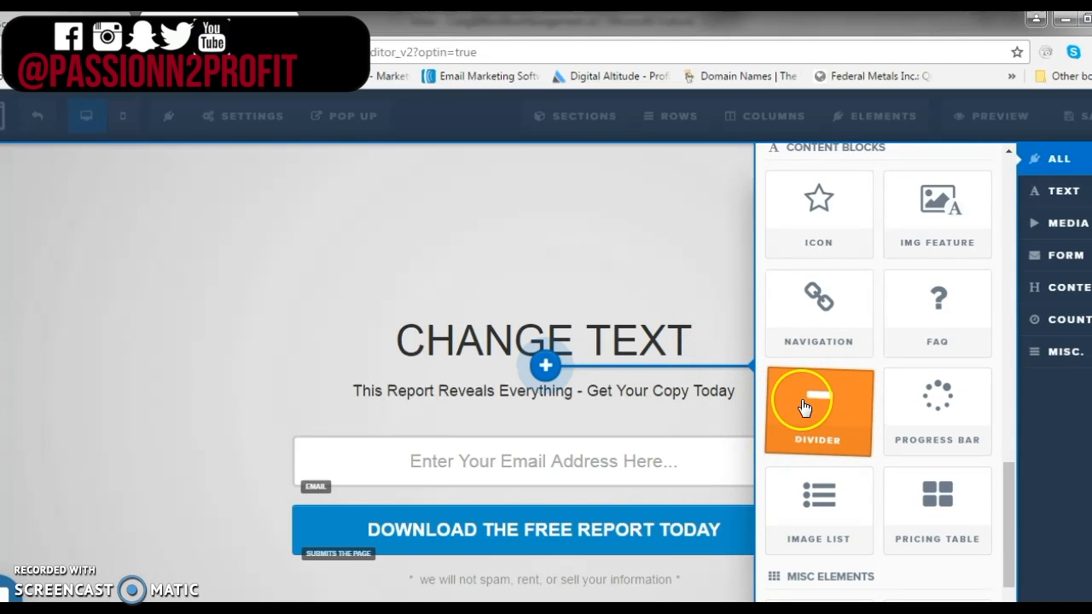
{"action": "scroll", "coordinate": [809, 484], "scroll_direction": "down", "scroll_amount": 2}
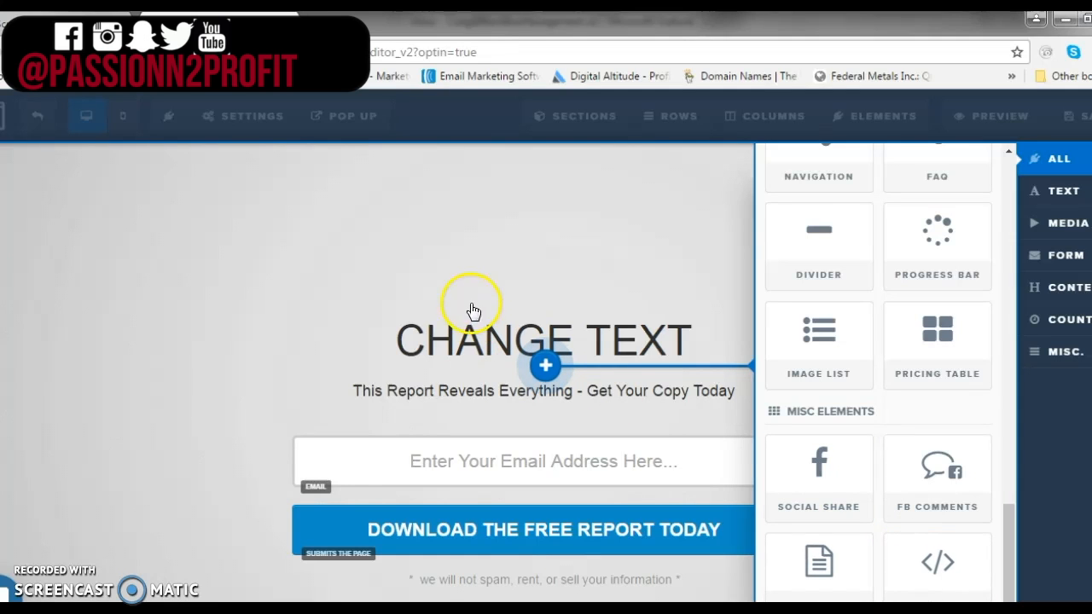
{"action": "left_click", "coordinate": [481, 267]}
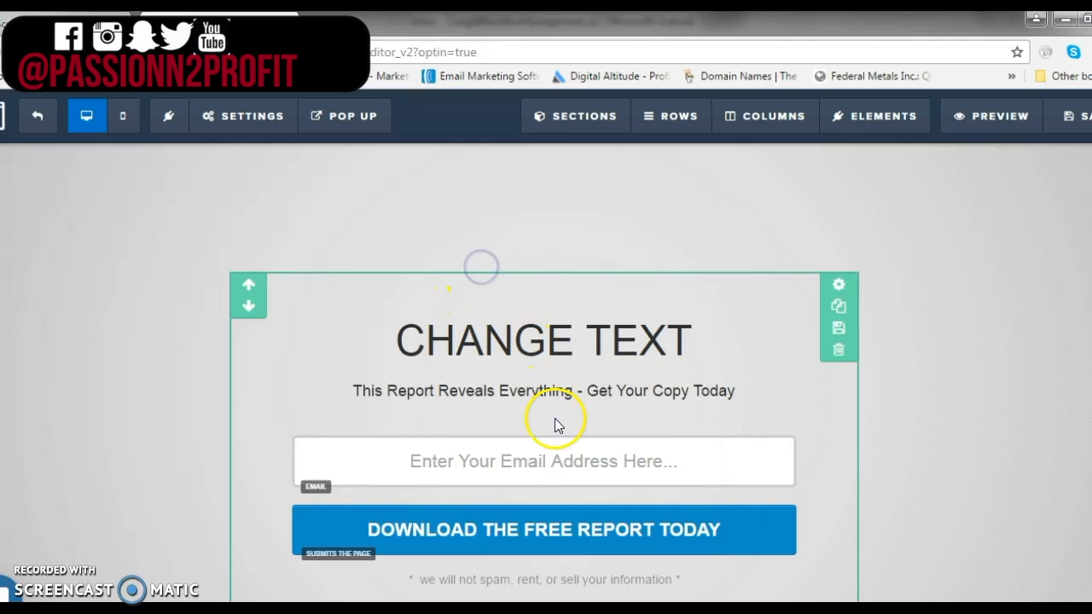
Connect the page's email integration to GetResponse with the action Add To Campaign and list insta_ig
{"action": "left_click", "coordinate": [543, 477]}
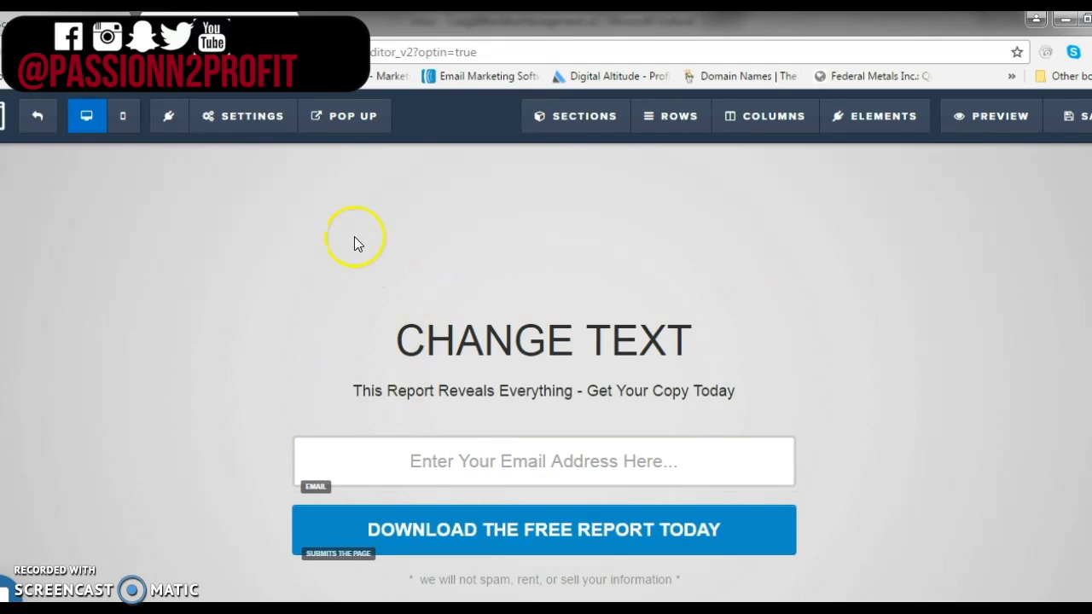
{"action": "left_click", "coordinate": [273, 116]}
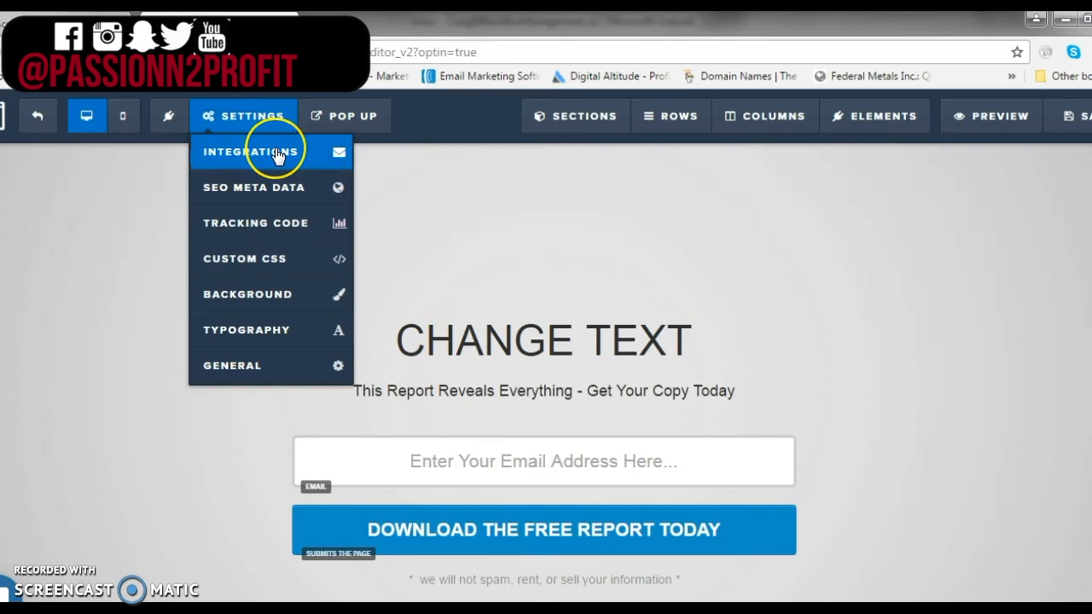
{"action": "left_click", "coordinate": [275, 153]}
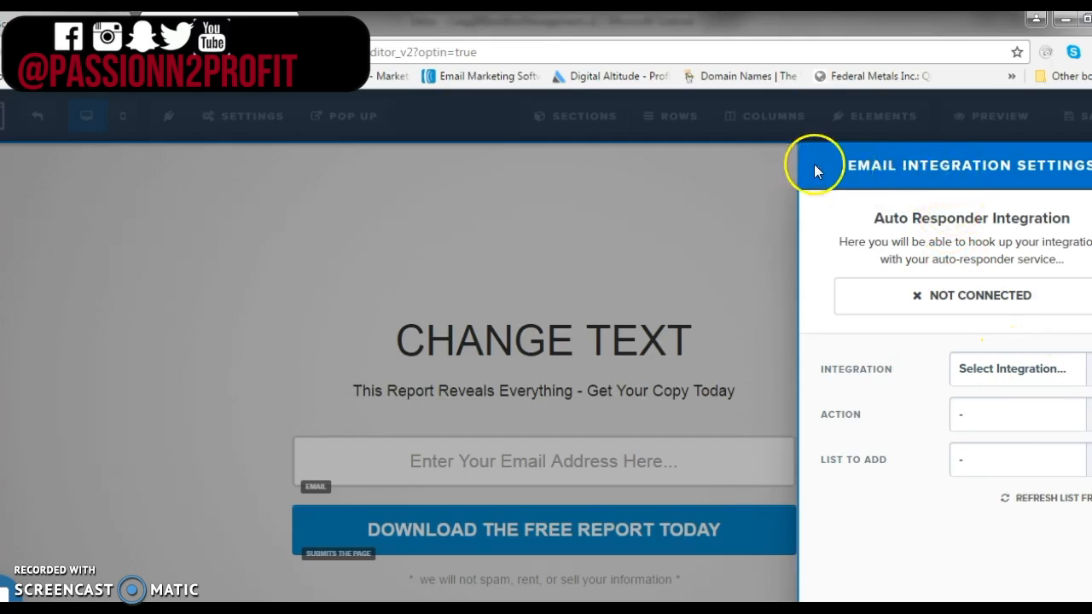
{"action": "left_click", "coordinate": [1034, 388]}
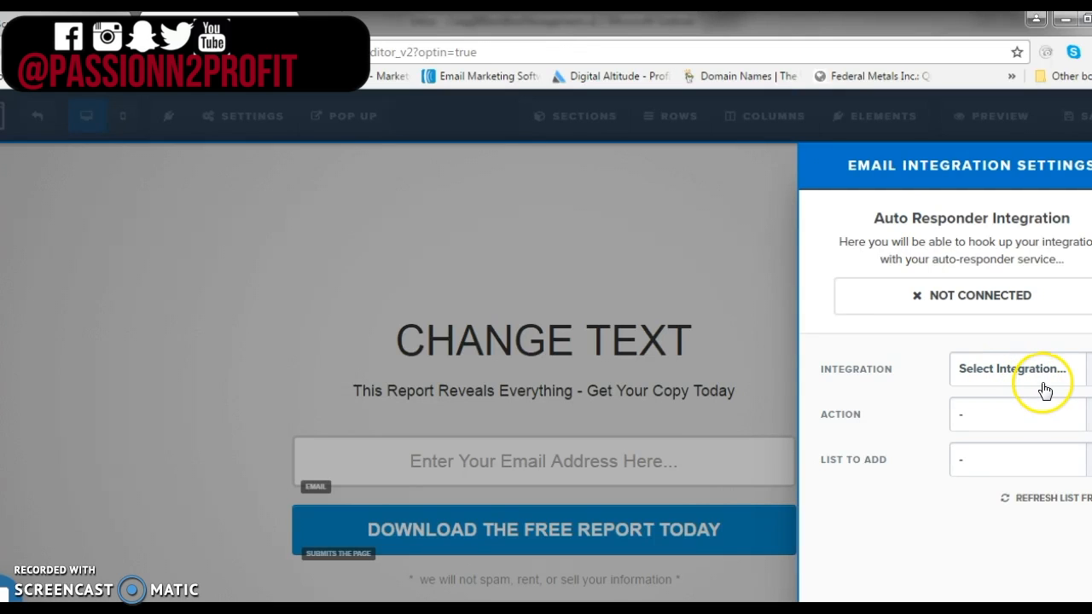
{"action": "left_click", "coordinate": [1000, 372]}
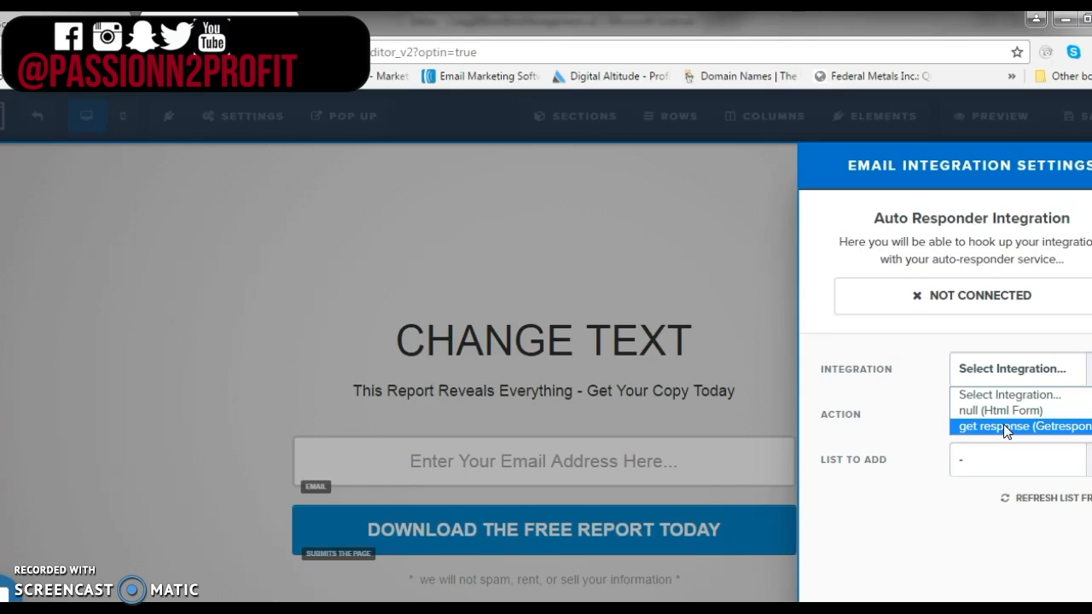
{"action": "left_click", "coordinate": [1003, 424]}
{"action": "left_click", "coordinate": [991, 361]}
{"action": "left_click", "coordinate": [987, 416]}
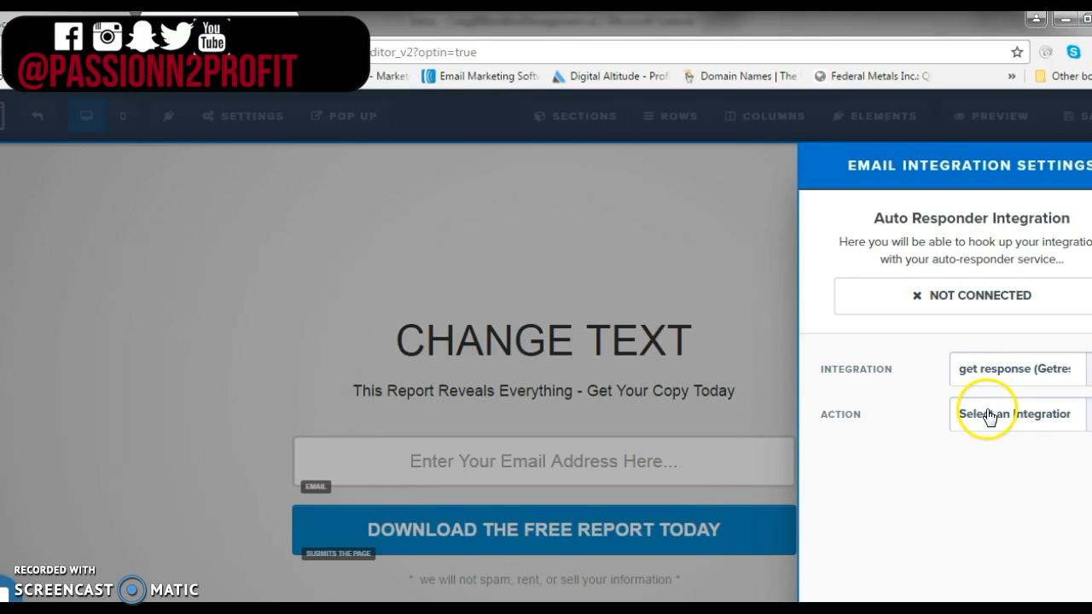
{"action": "left_click", "coordinate": [995, 456]}
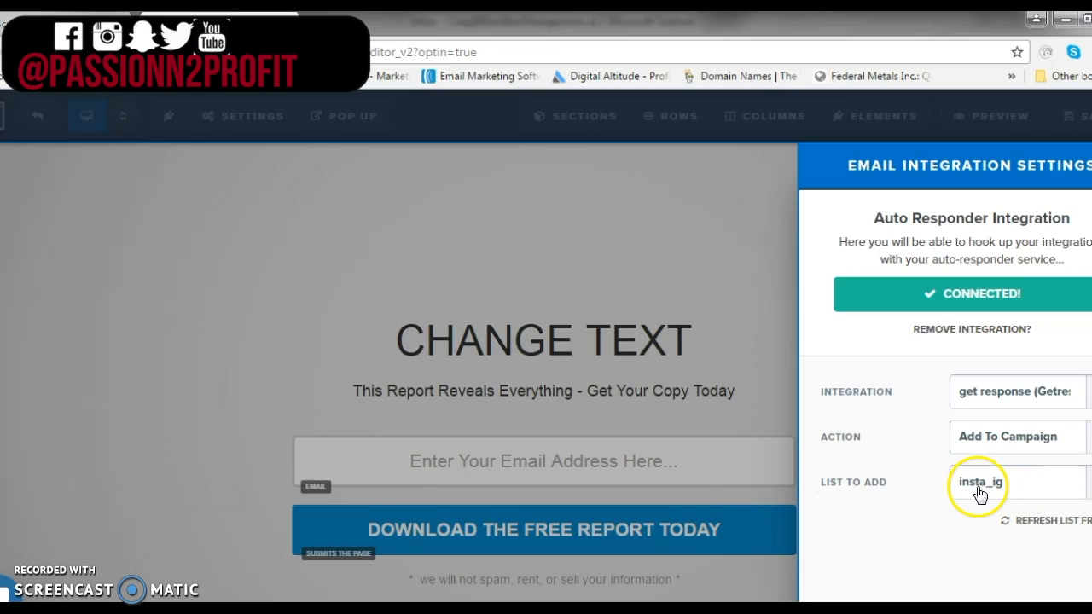
{"action": "left_click", "coordinate": [641, 202]}
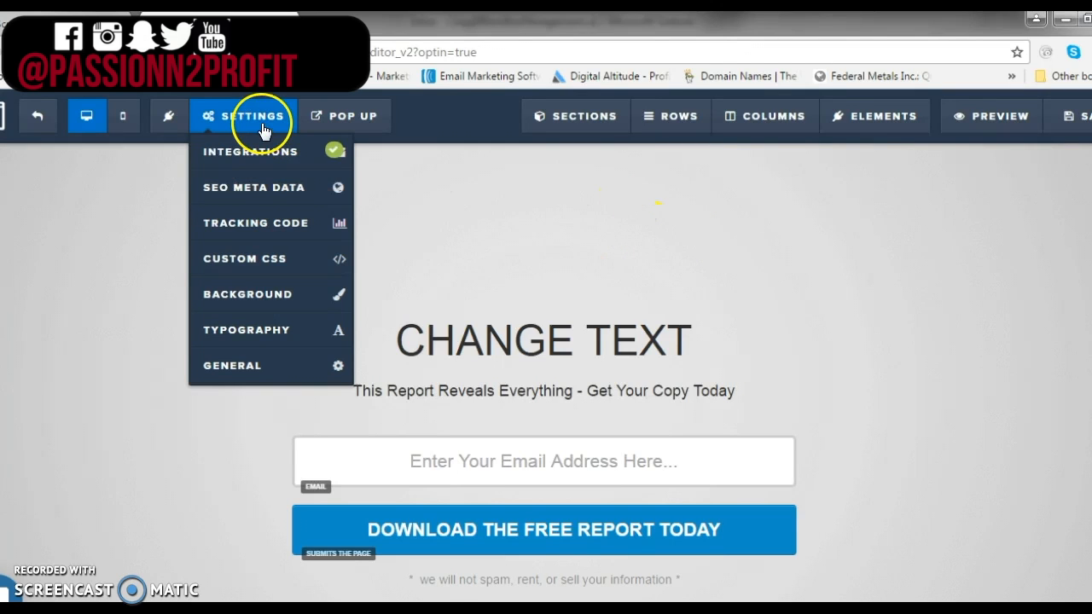
Open the page's SEO meta data and set the title to "anything that you want"
{"action": "mouse_move", "coordinate": [226, 127]}
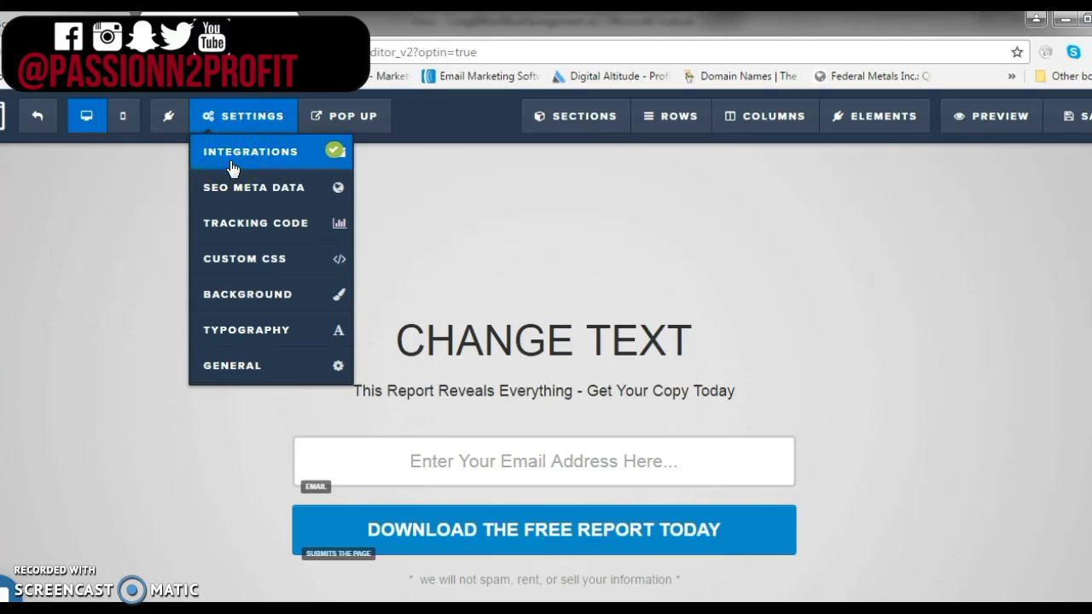
{"action": "left_click", "coordinate": [285, 374]}
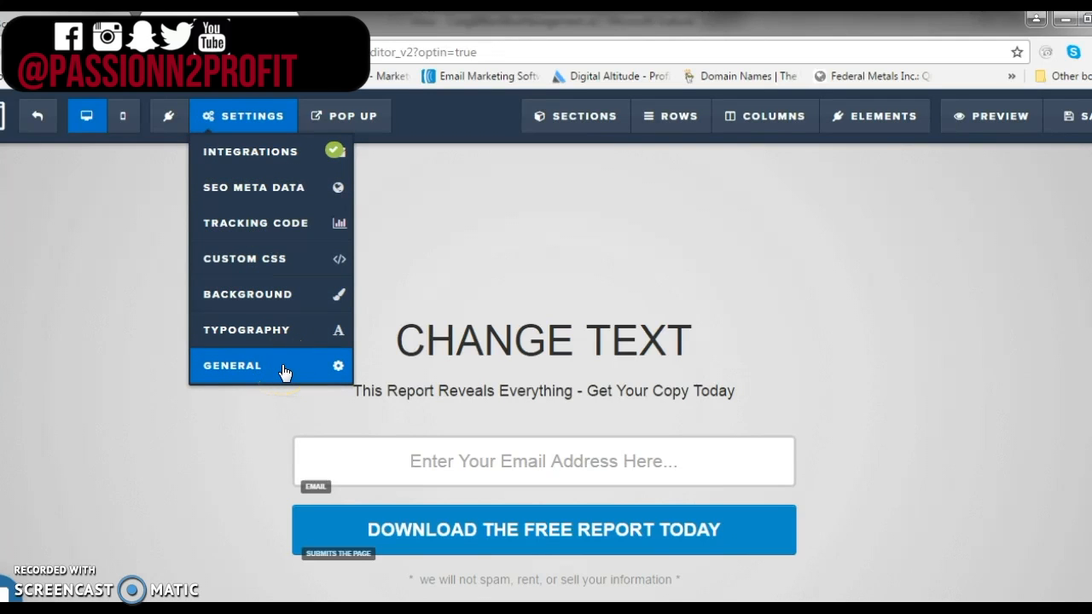
{"action": "left_click", "coordinate": [274, 188]}
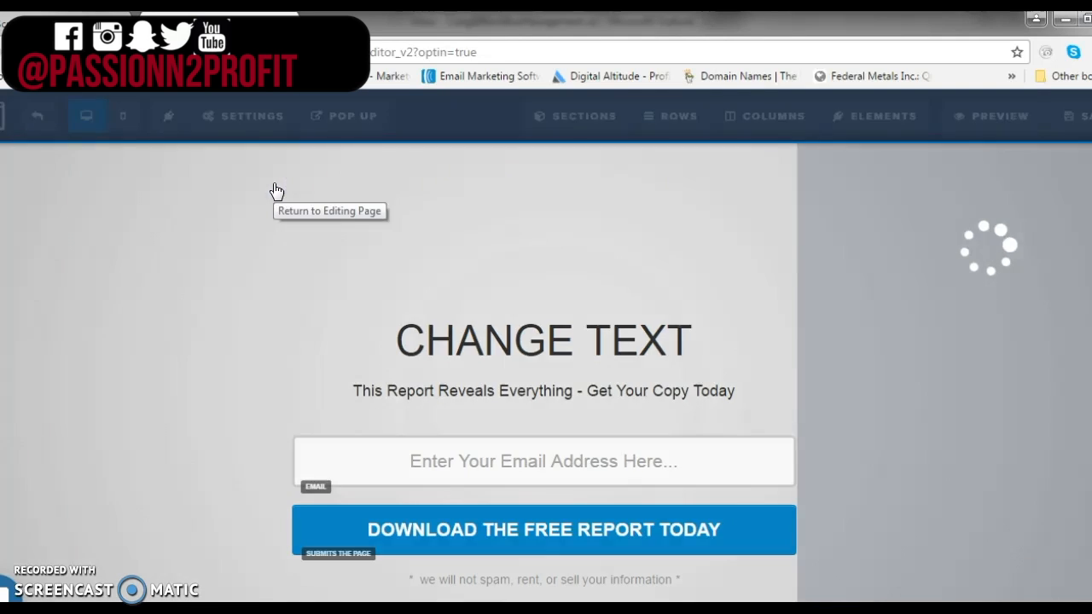
{"action": "left_click", "coordinate": [834, 280]}
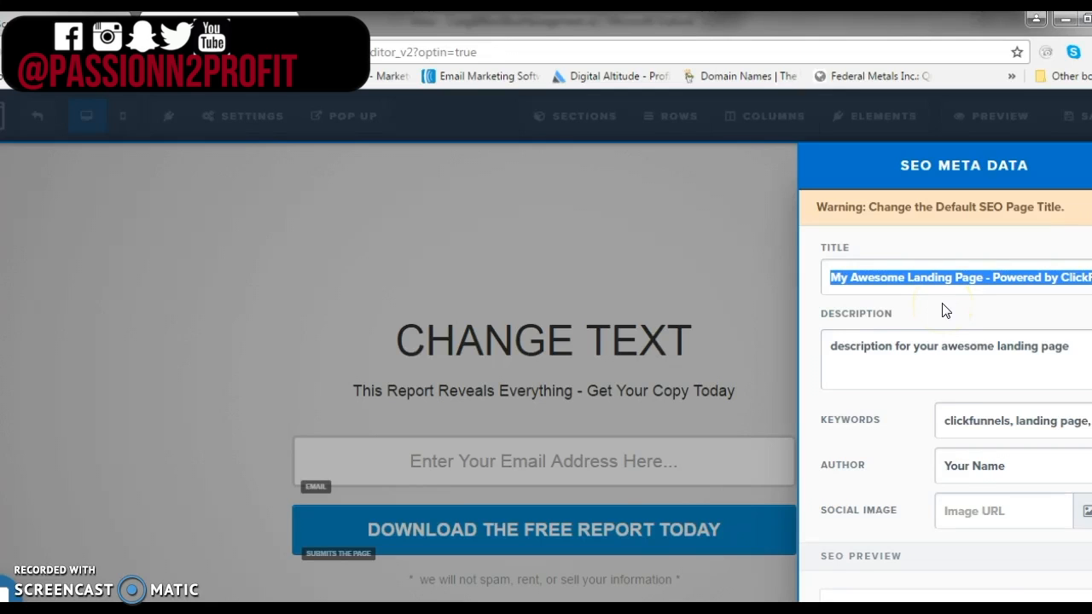
{"action": "type", "text": "anything that you want"}
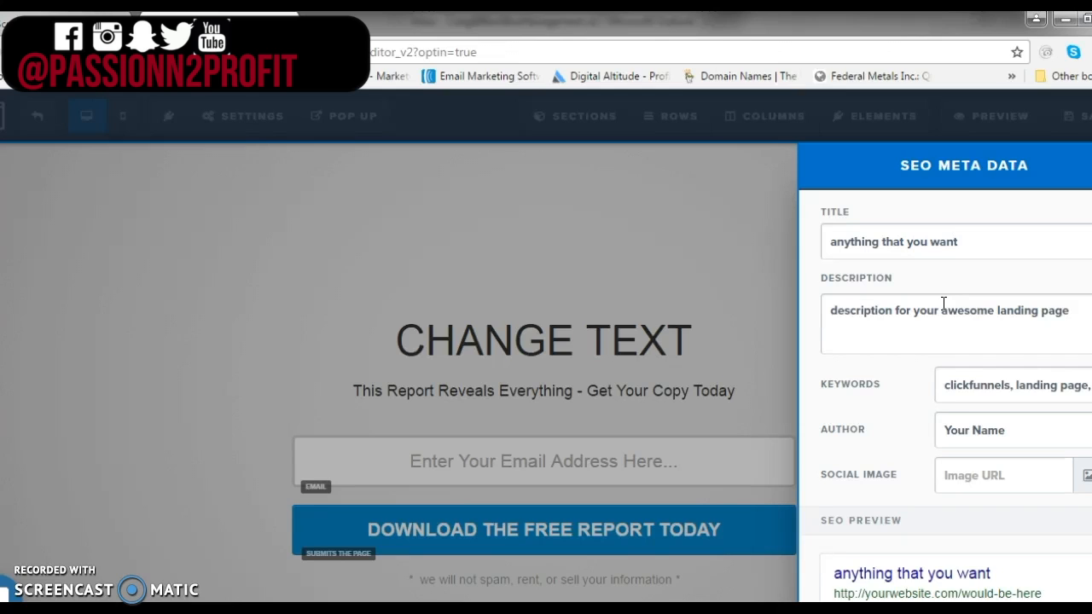
Set the SEO description to "any you description that you want" and the keywords to "keywords go here"
{"action": "left_click_drag", "start_coordinate": [824, 312], "coordinate": [1068, 312]}
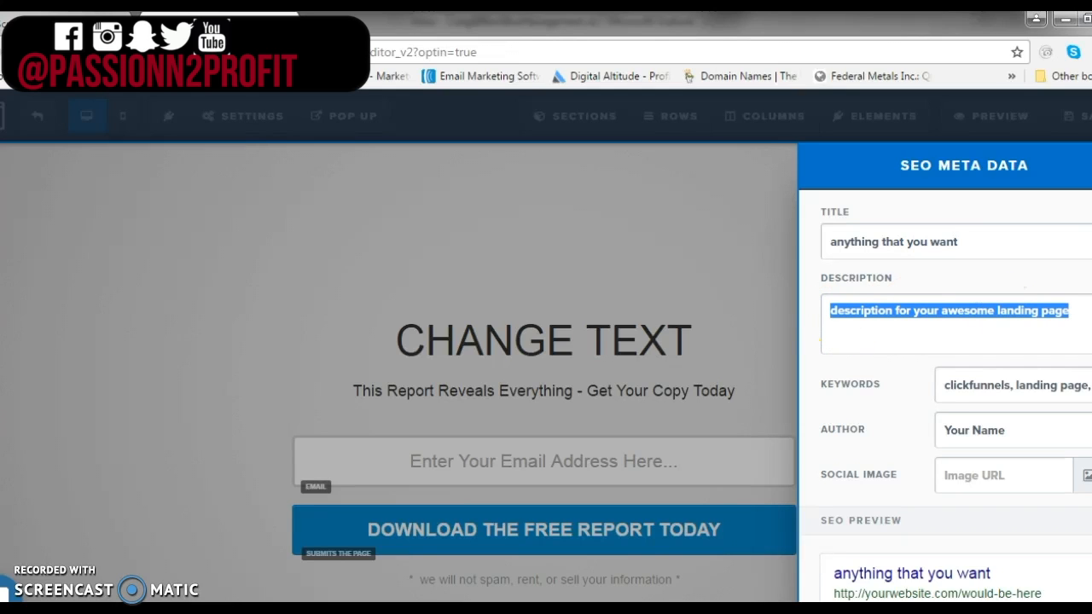
{"action": "type", "text": "an"}
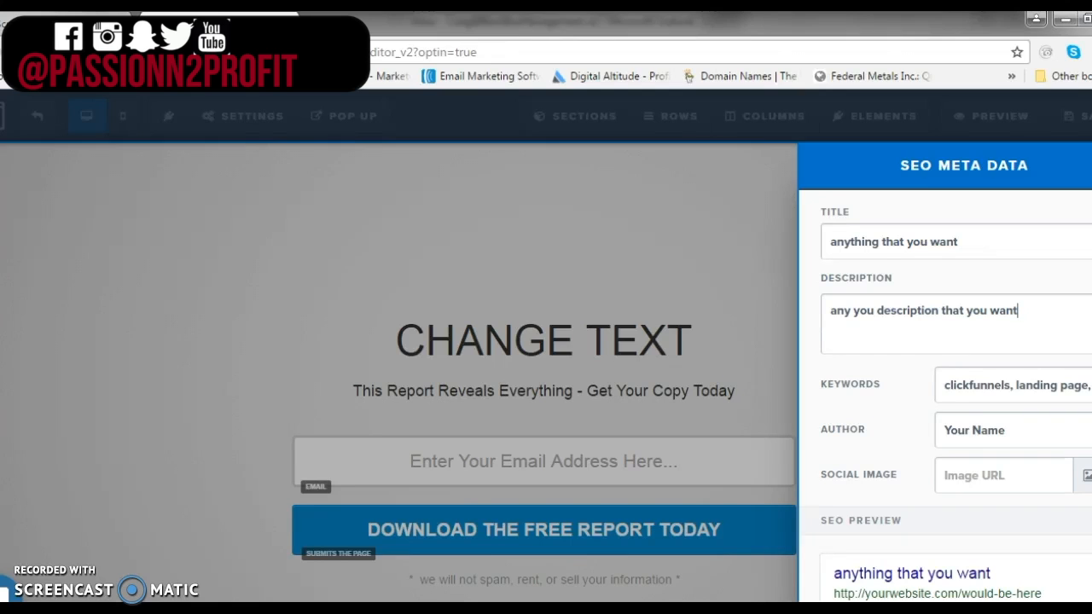
{"action": "left_click_drag", "start_coordinate": [943, 384], "coordinate": [1090, 388]}
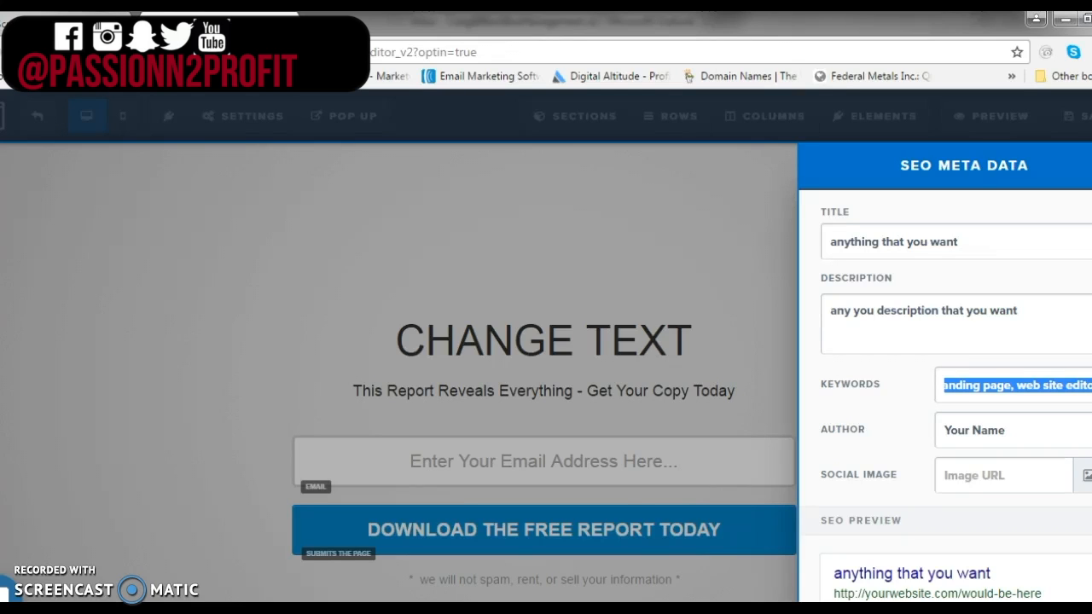
{"action": "type", "text": "keywords go here"}
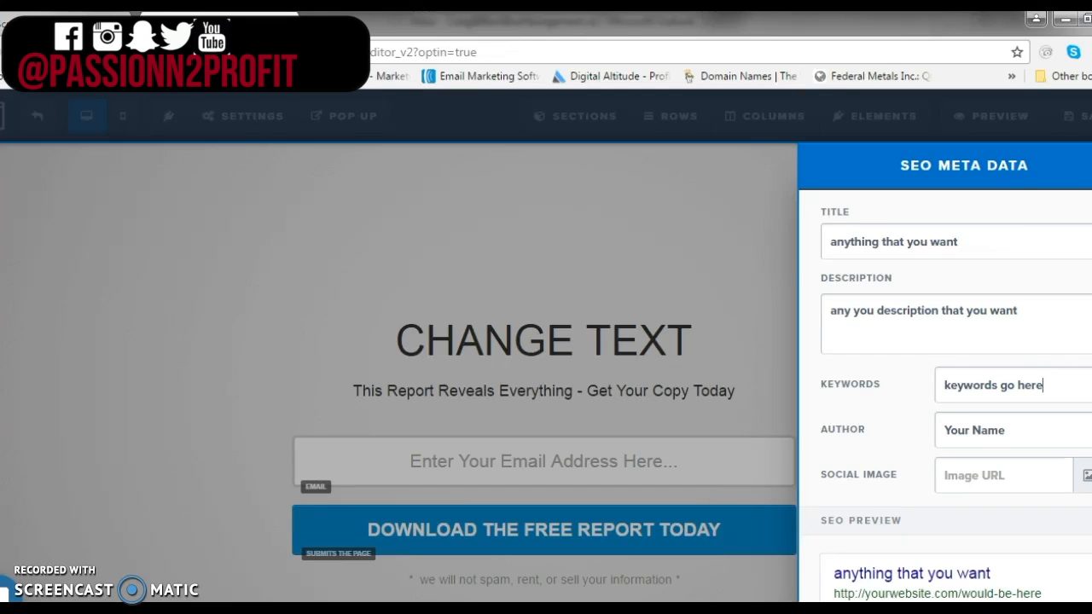
{"action": "left_click", "coordinate": [698, 252]}
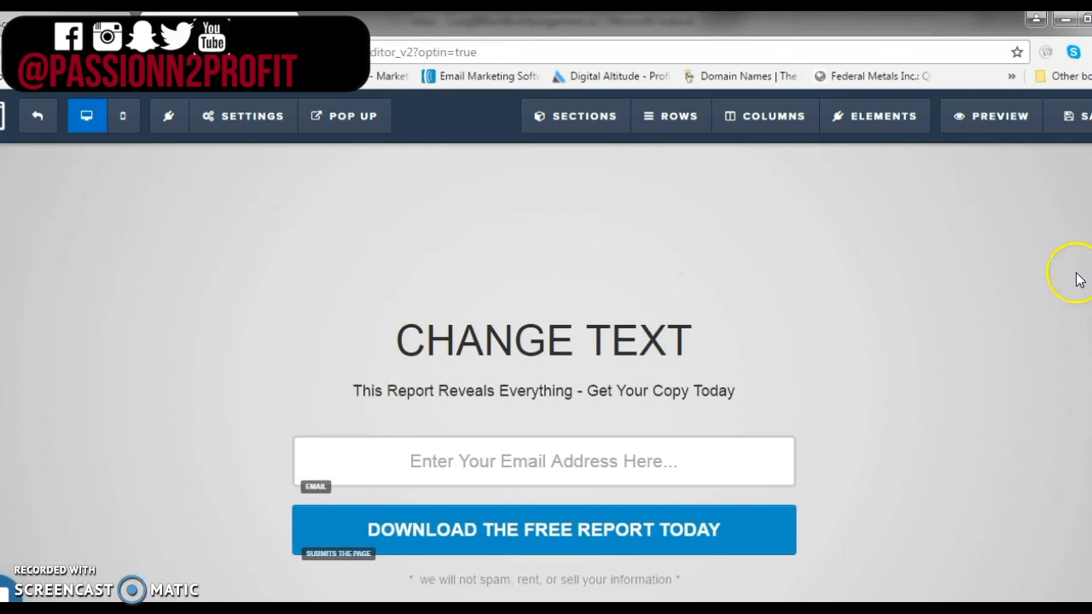
Change the signup button text to "get access now"
{"action": "left_click", "coordinate": [244, 122]}
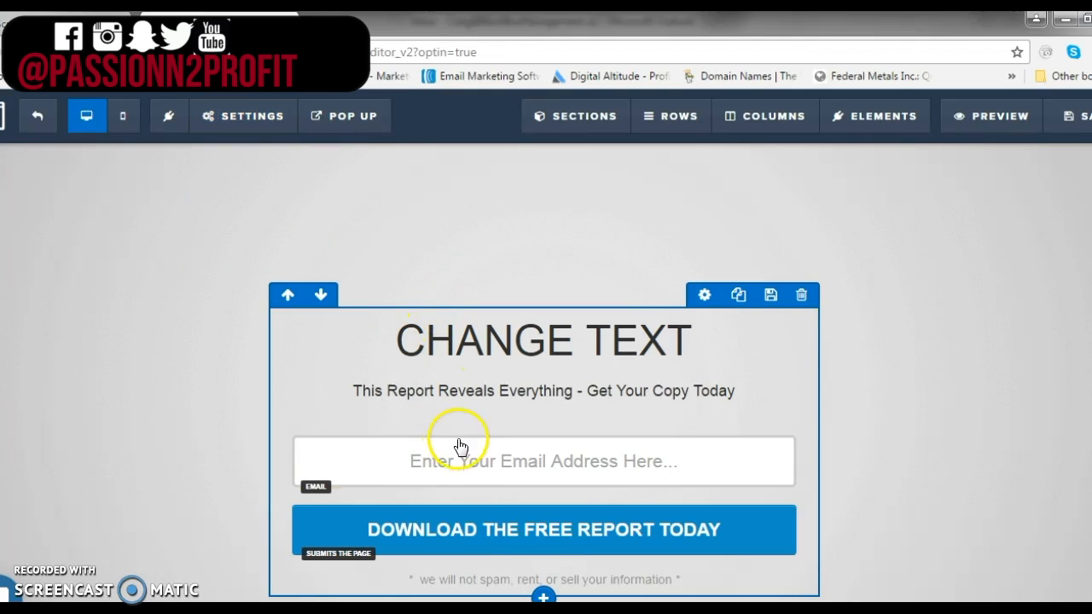
{"action": "mouse_move", "coordinate": [602, 531]}
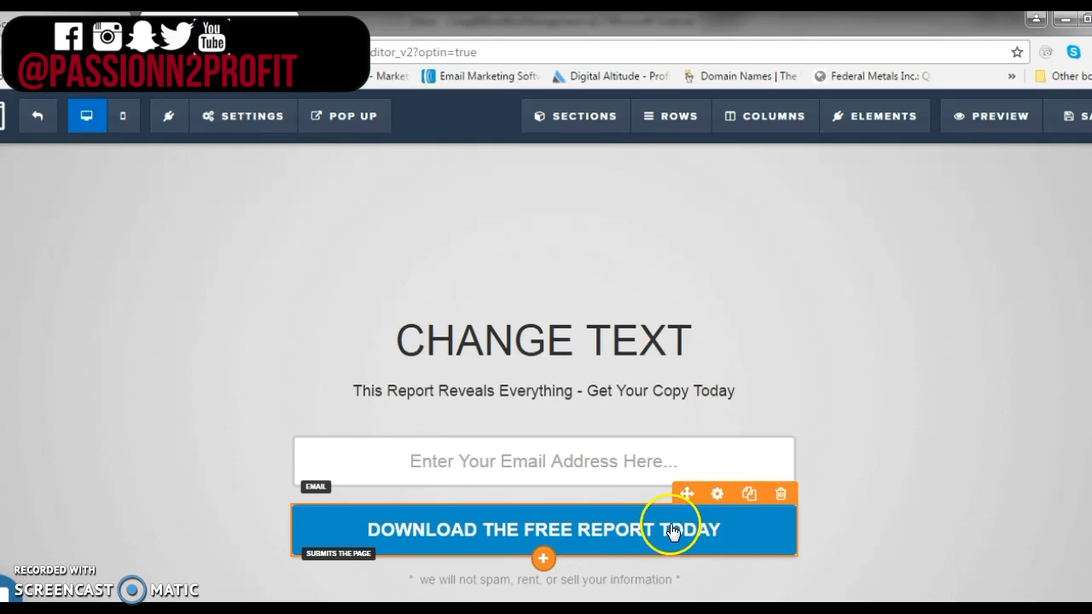
{"action": "left_click", "coordinate": [719, 495]}
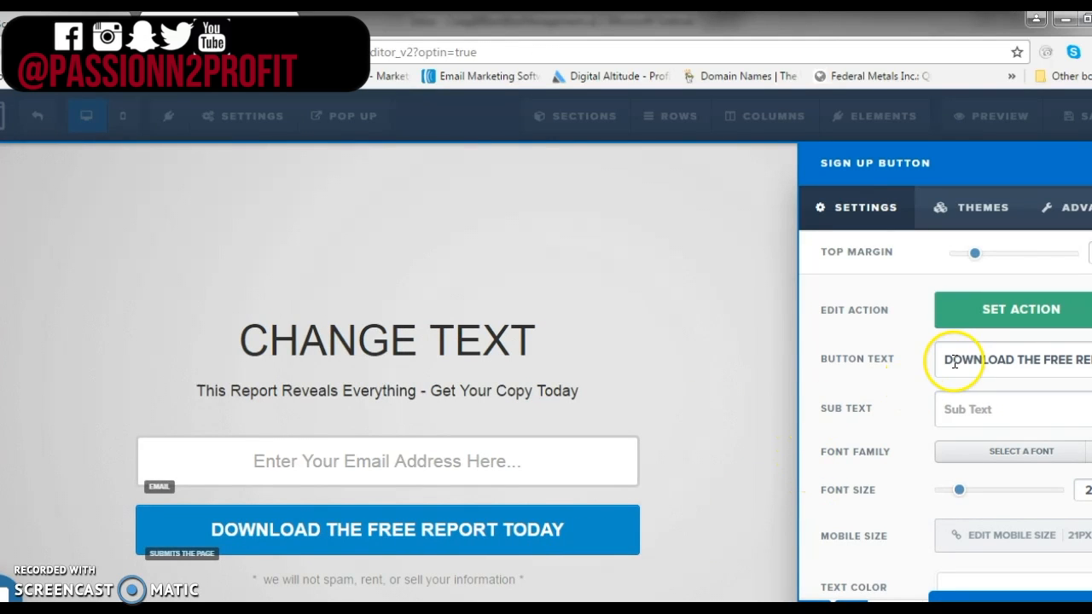
{"action": "left_click_drag", "start_coordinate": [932, 360], "coordinate": [1091, 362]}
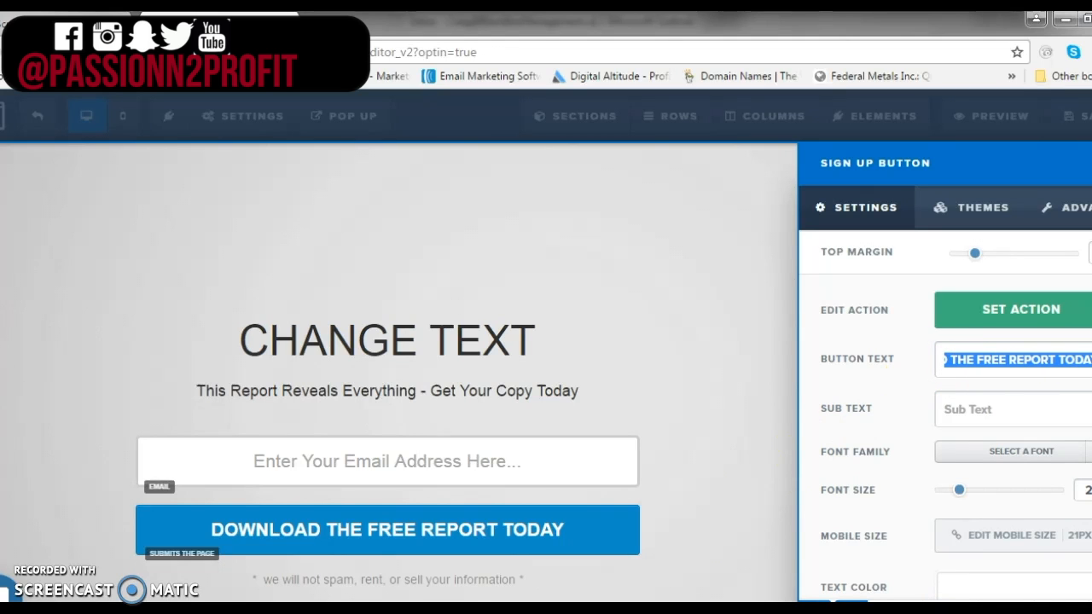
{"action": "type", "text": "get ac"}
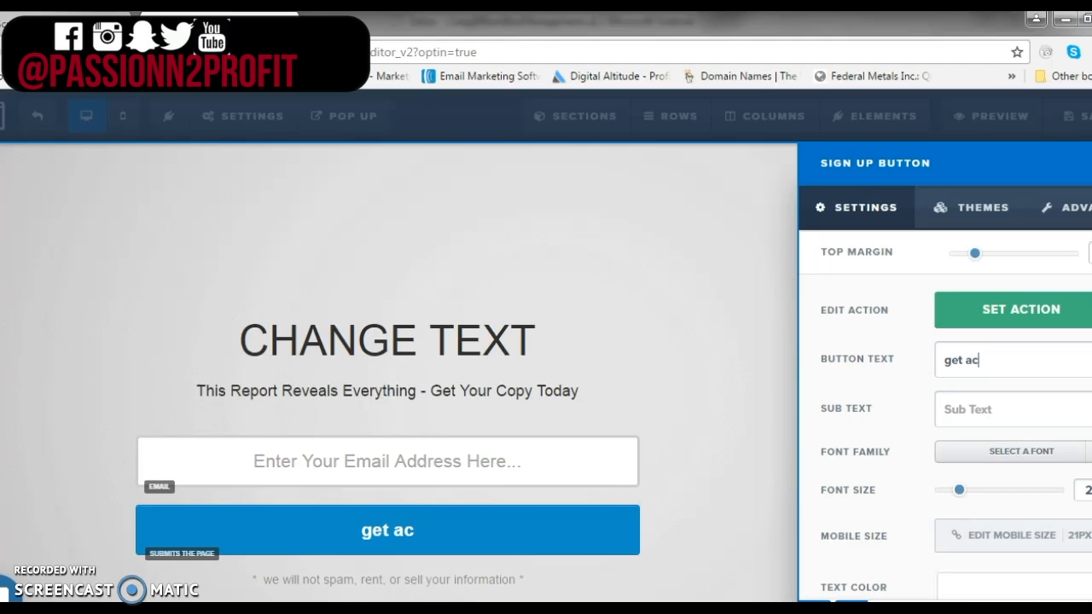
{"action": "type", "text": "cess now"}
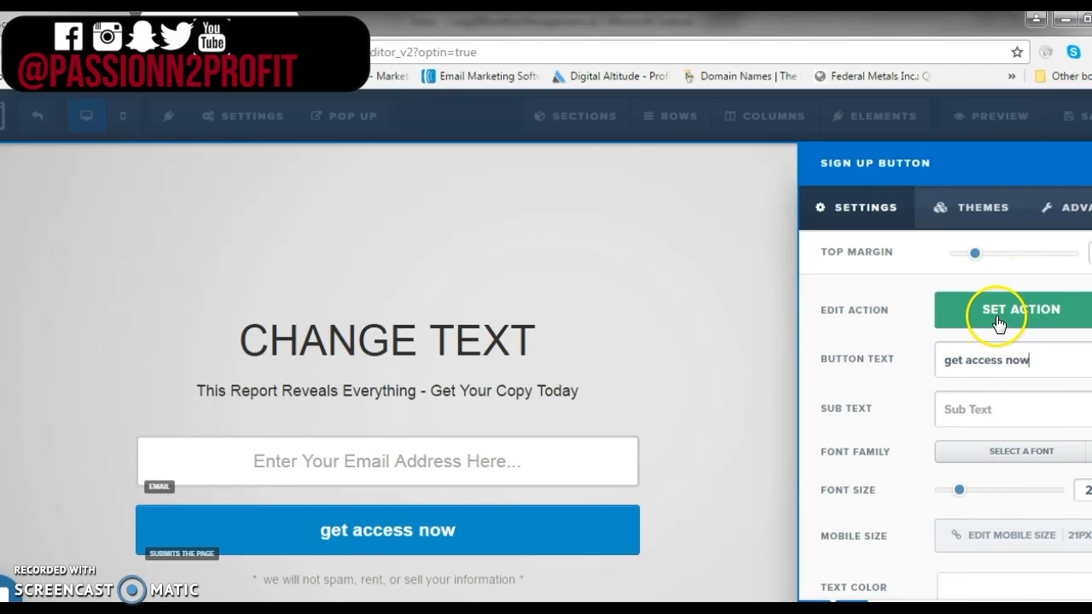
Set the signup button's action to Submit the Form / Page
{"action": "left_click", "coordinate": [953, 312]}
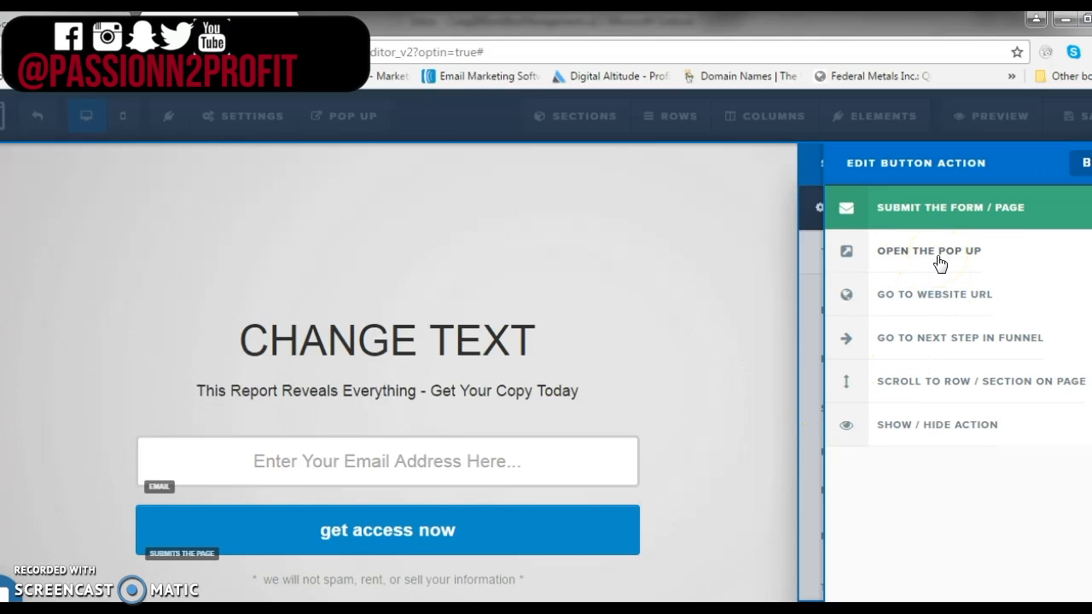
{"action": "left_click", "coordinate": [935, 341]}
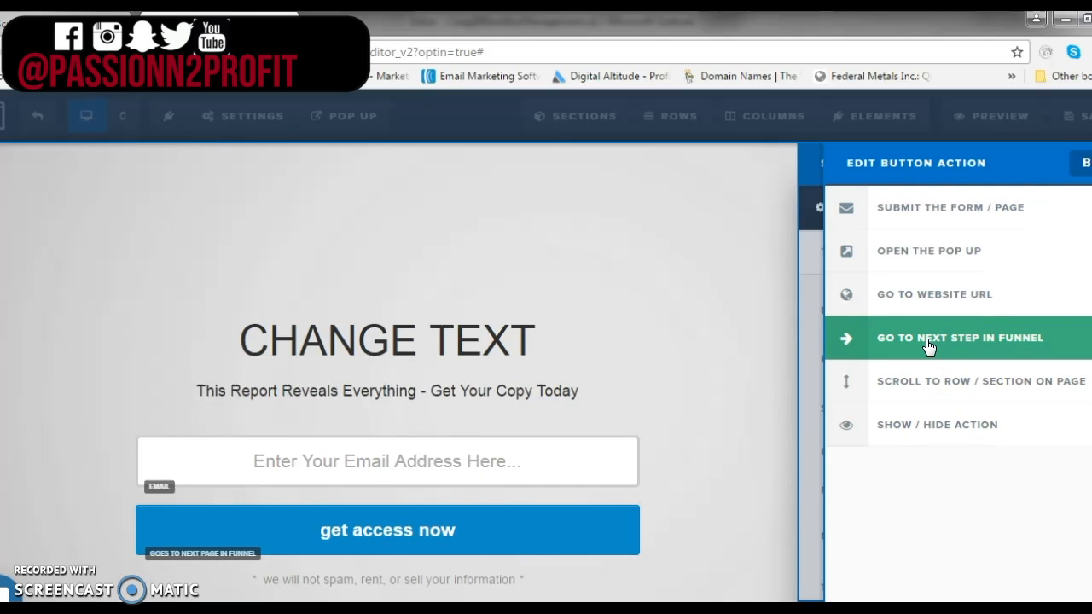
{"action": "left_click", "coordinate": [929, 214]}
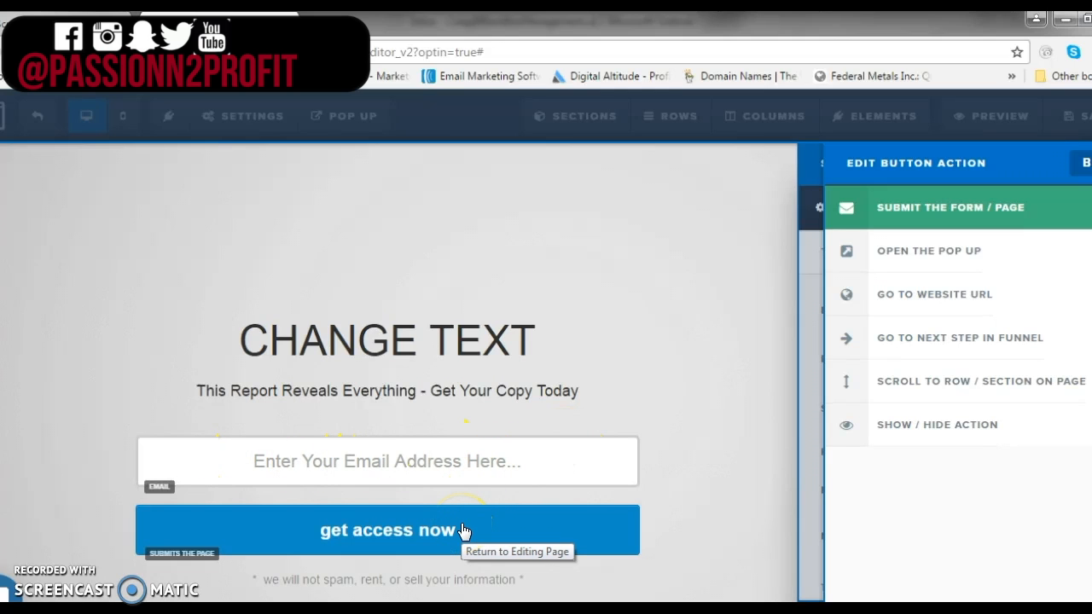
{"action": "left_click", "coordinate": [691, 300]}
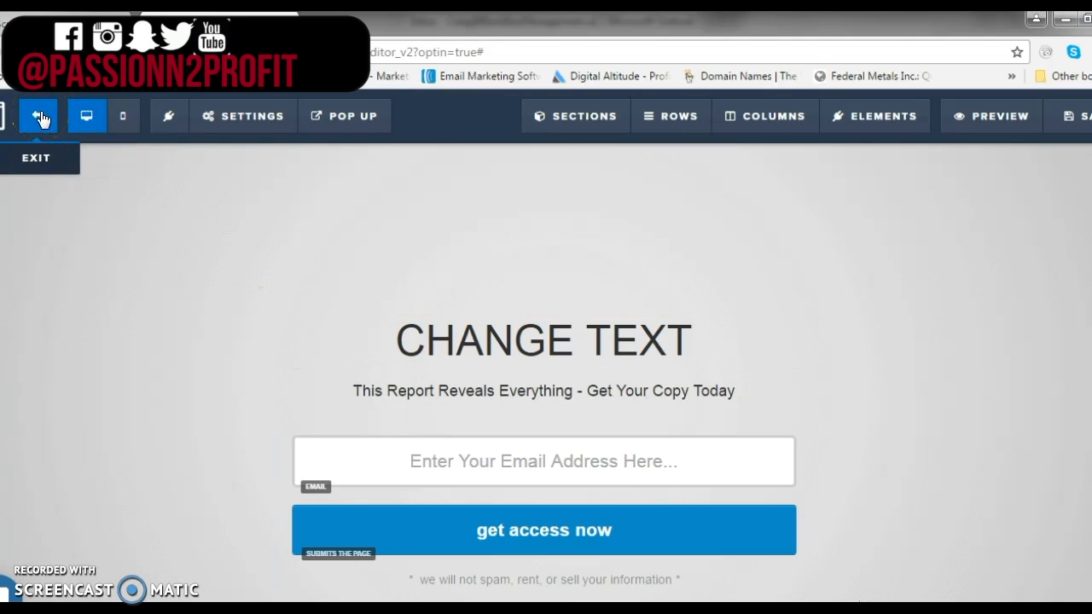
Exit the page editor and open the funnel's Thank You step
{"action": "left_click", "coordinate": [143, 213]}
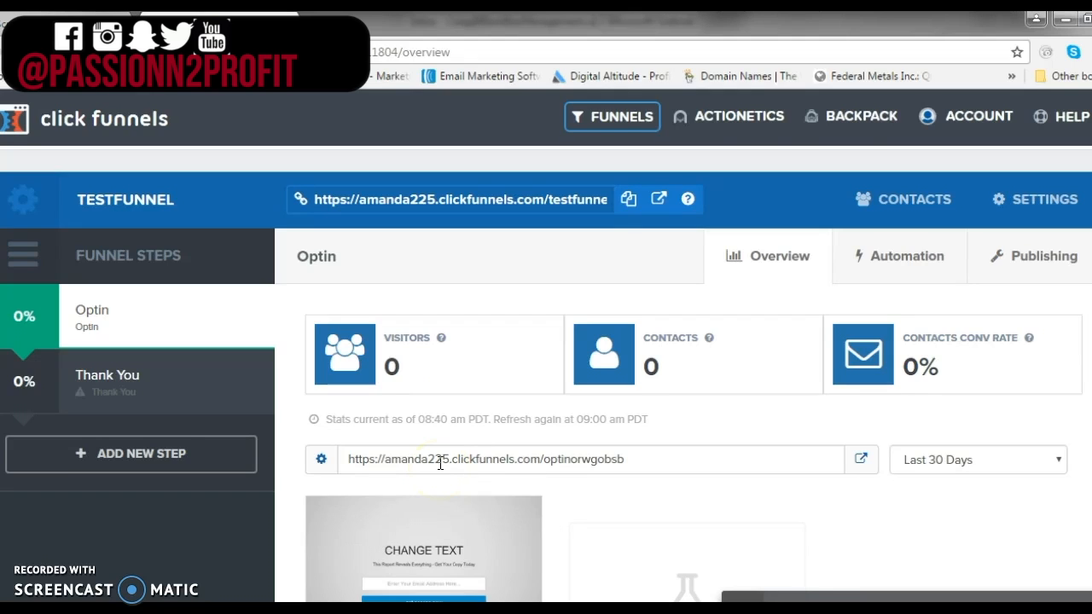
{"action": "scroll", "coordinate": [440, 463], "scroll_direction": "down", "scroll_amount": 2}
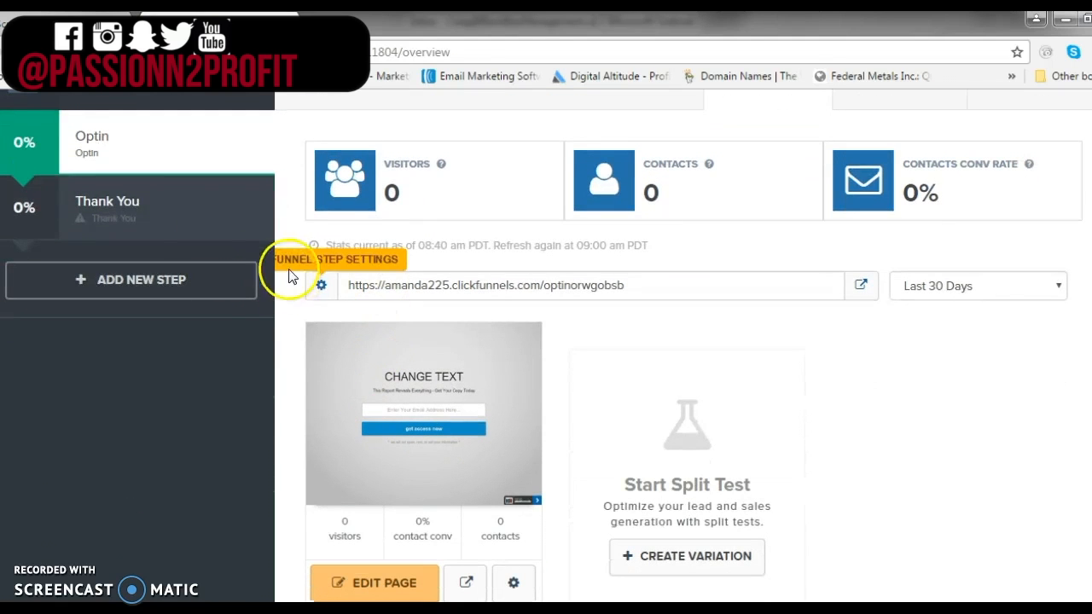
{"action": "left_click", "coordinate": [161, 207]}
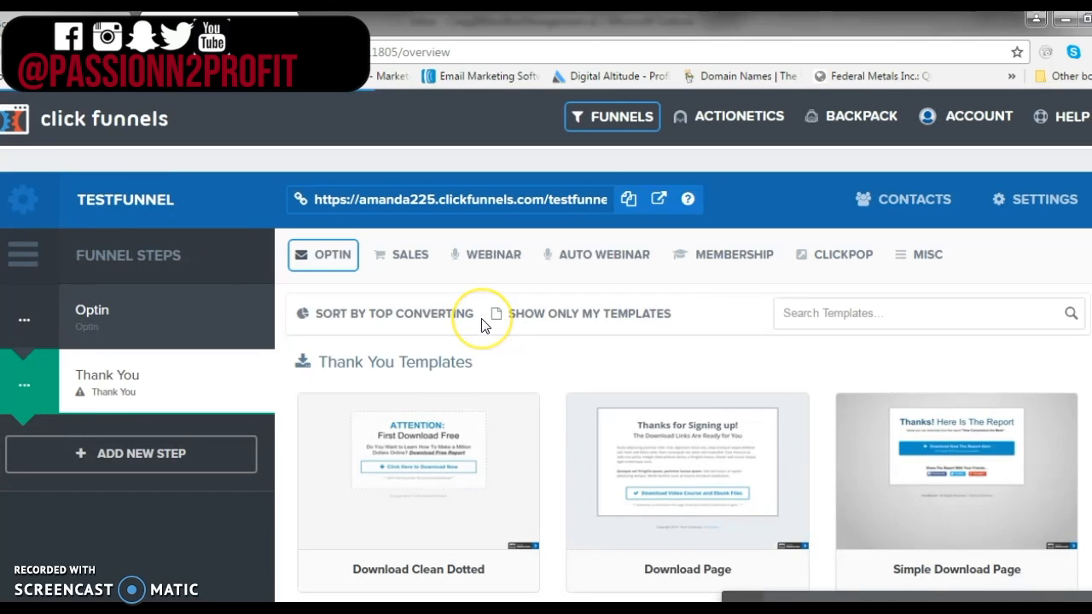
Select the Blank Thank You Page template for the Thank You step
{"action": "scroll", "coordinate": [482, 324], "scroll_direction": "down", "scroll_amount": 2}
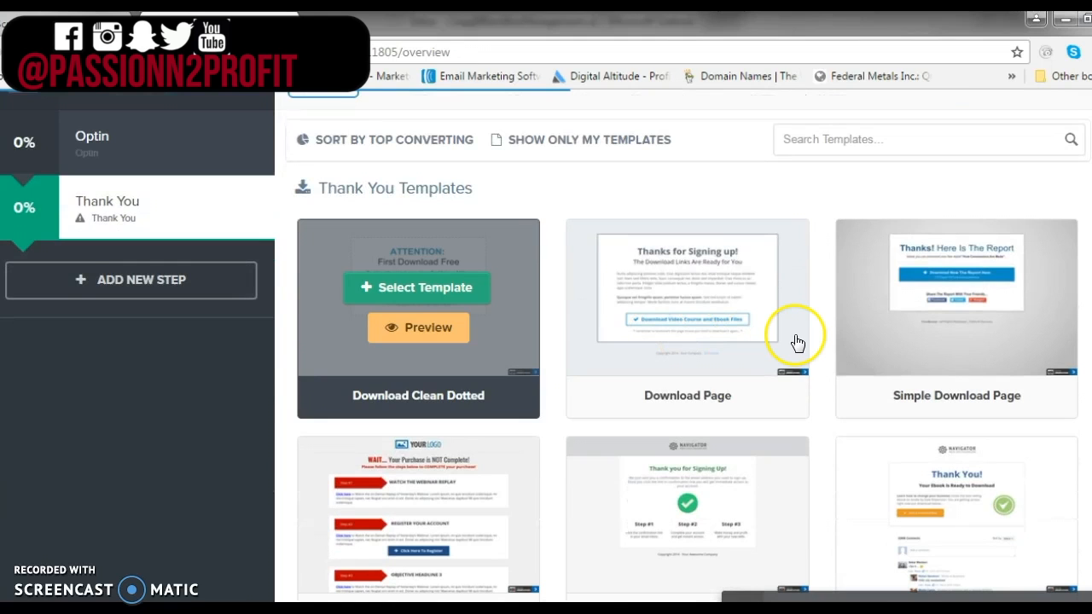
{"action": "scroll", "coordinate": [751, 369], "scroll_direction": "down", "scroll_amount": 2}
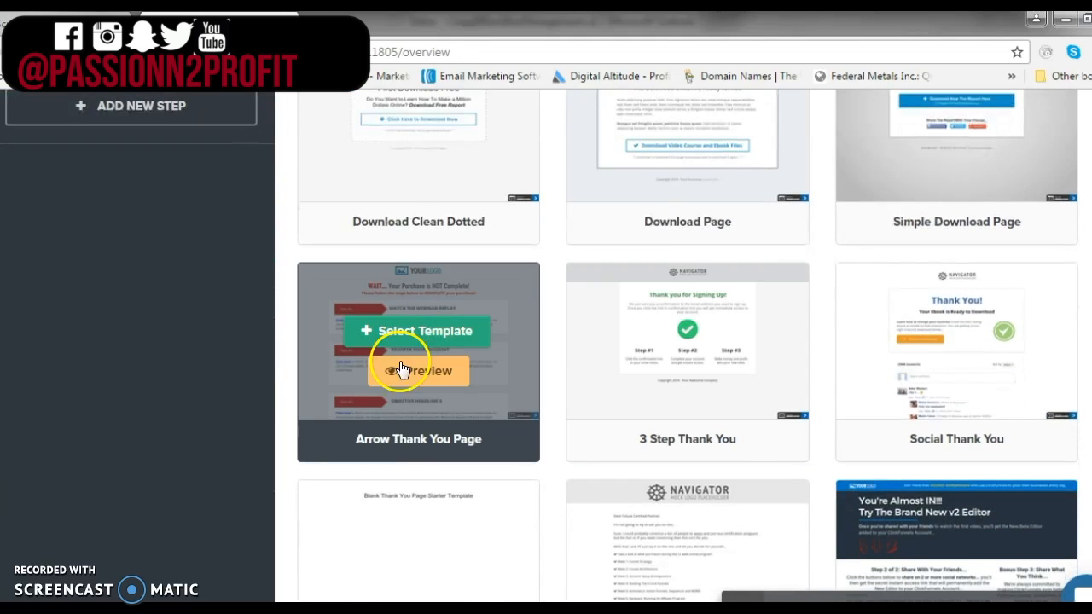
{"action": "scroll", "coordinate": [629, 477], "scroll_direction": "down", "scroll_amount": 2}
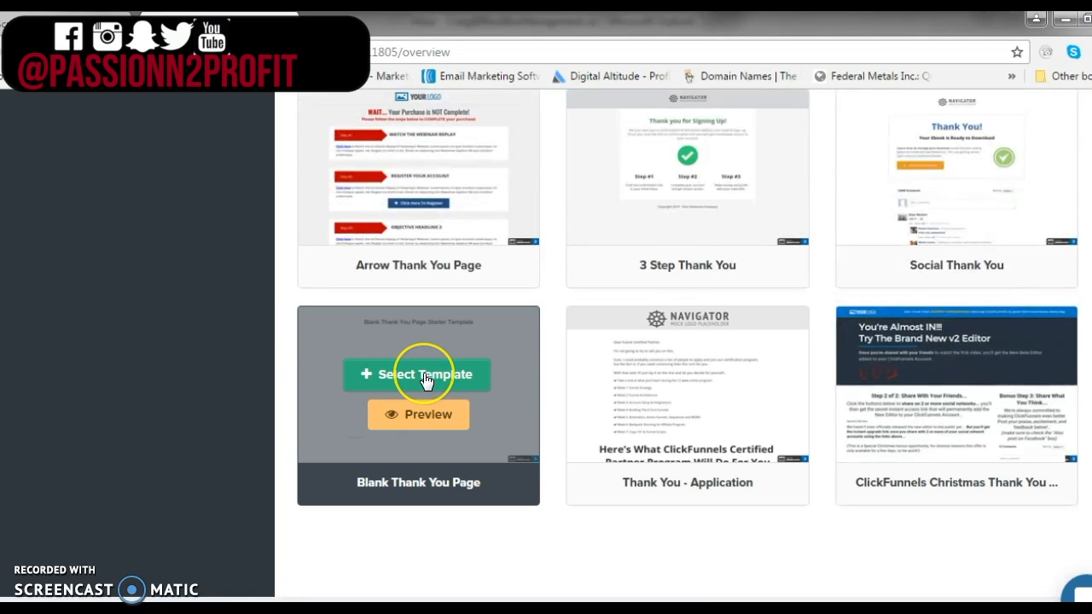
{"action": "left_click", "coordinate": [426, 381]}
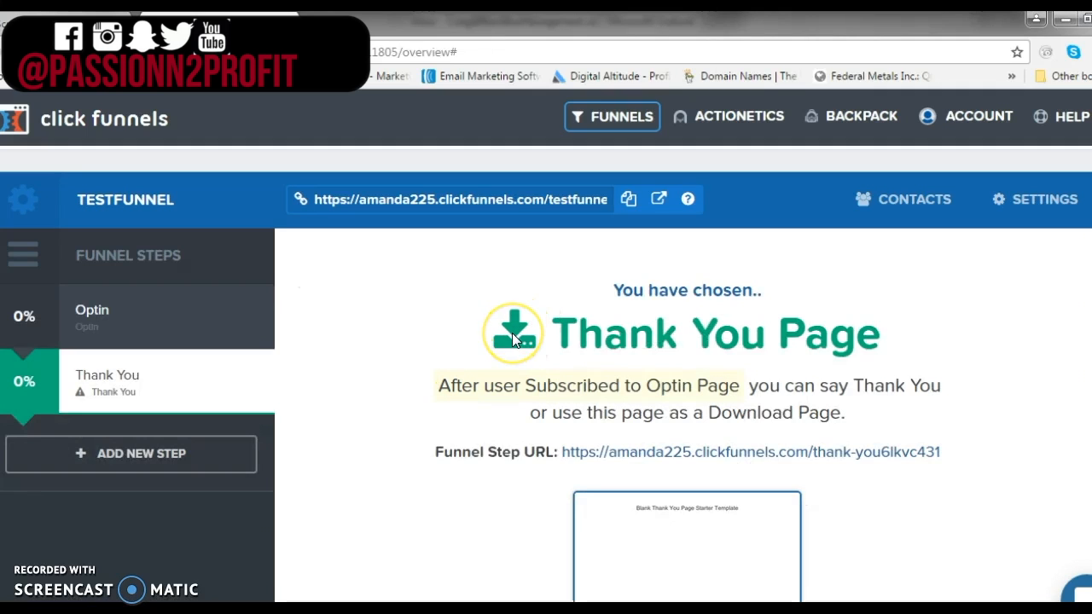
{"action": "left_click", "coordinate": [512, 333]}
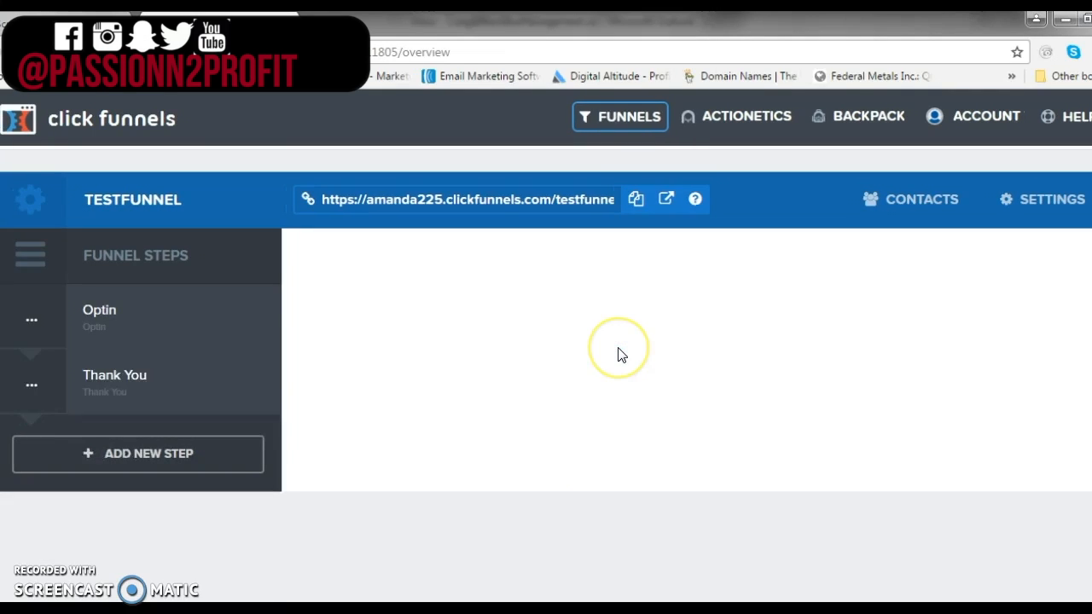
Open the Thank You page in the editor
{"action": "scroll", "coordinate": [620, 355], "scroll_direction": "down", "scroll_amount": 1}
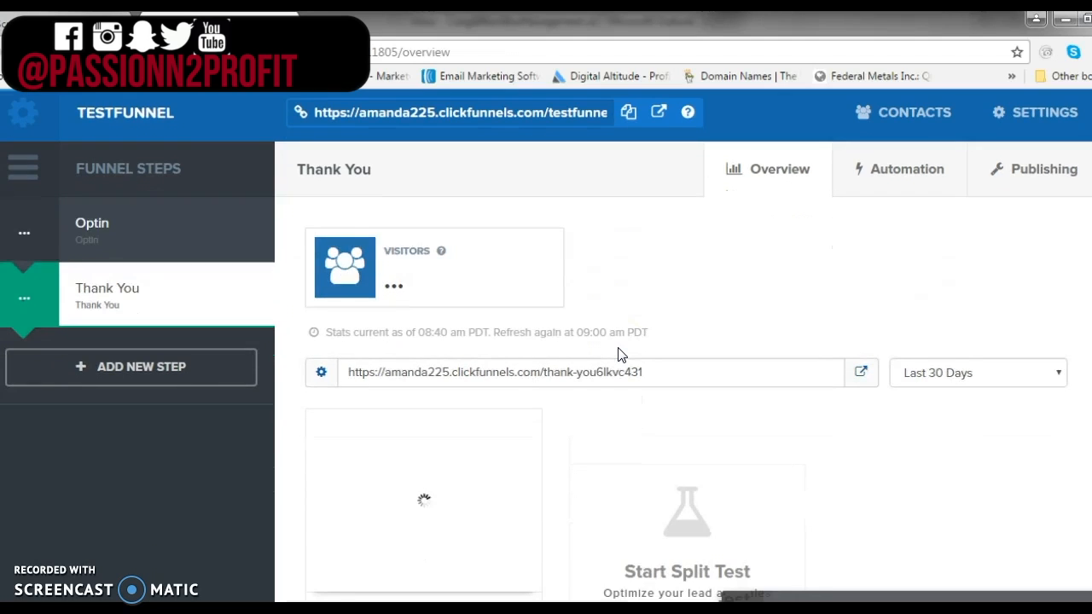
{"action": "scroll", "coordinate": [620, 355], "scroll_direction": "down", "scroll_amount": 1}
{"action": "left_click", "coordinate": [574, 335]}
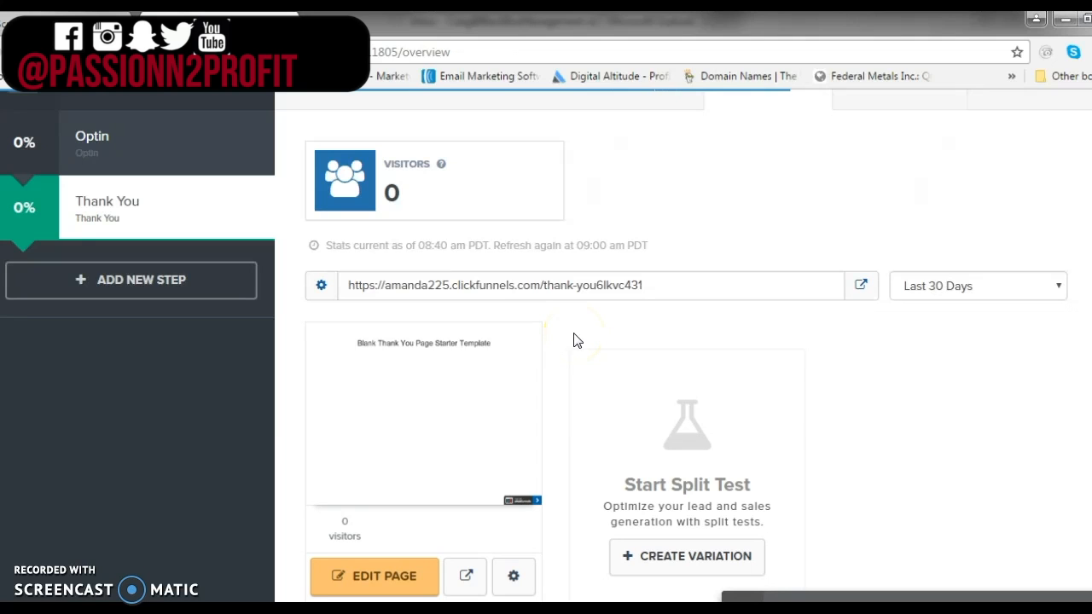
{"action": "scroll", "coordinate": [574, 340], "scroll_direction": "down", "scroll_amount": 1}
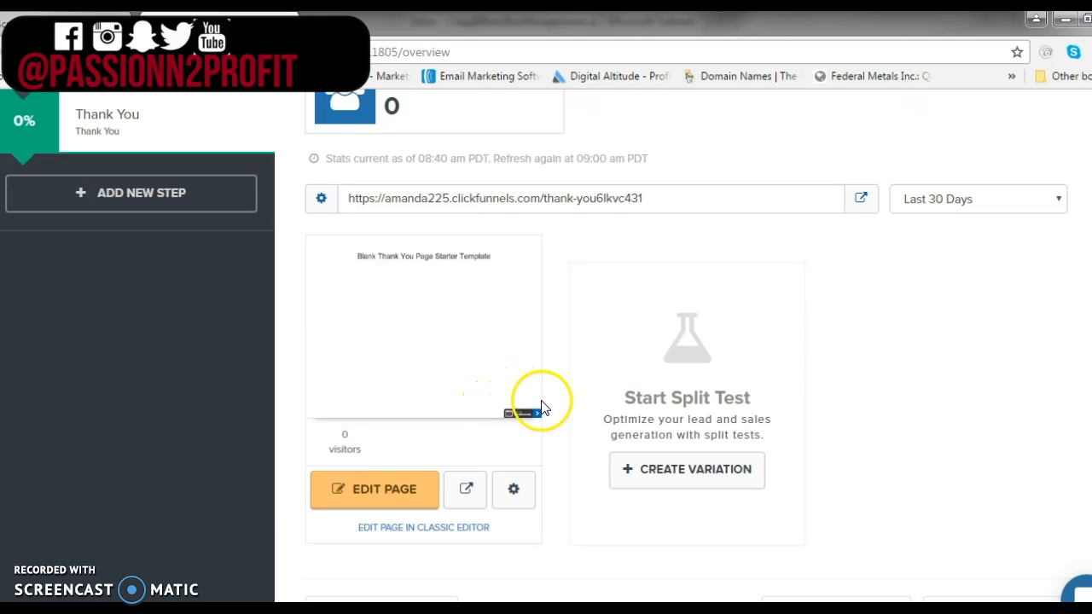
{"action": "left_click", "coordinate": [382, 500]}
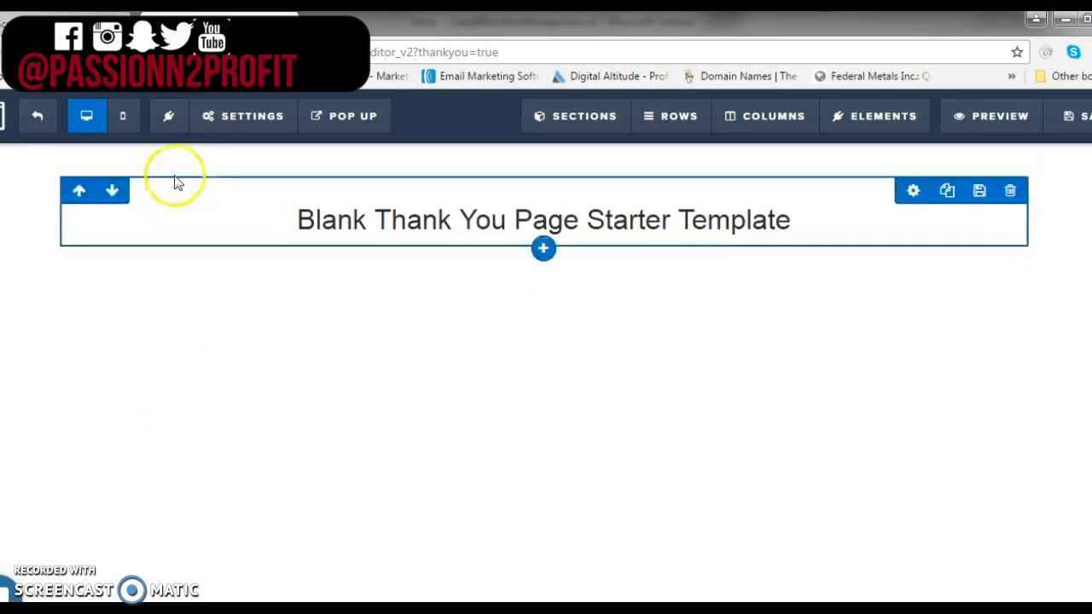
Change the affiliate badge option in the Thank You page's general settings
{"action": "left_click", "coordinate": [258, 126]}
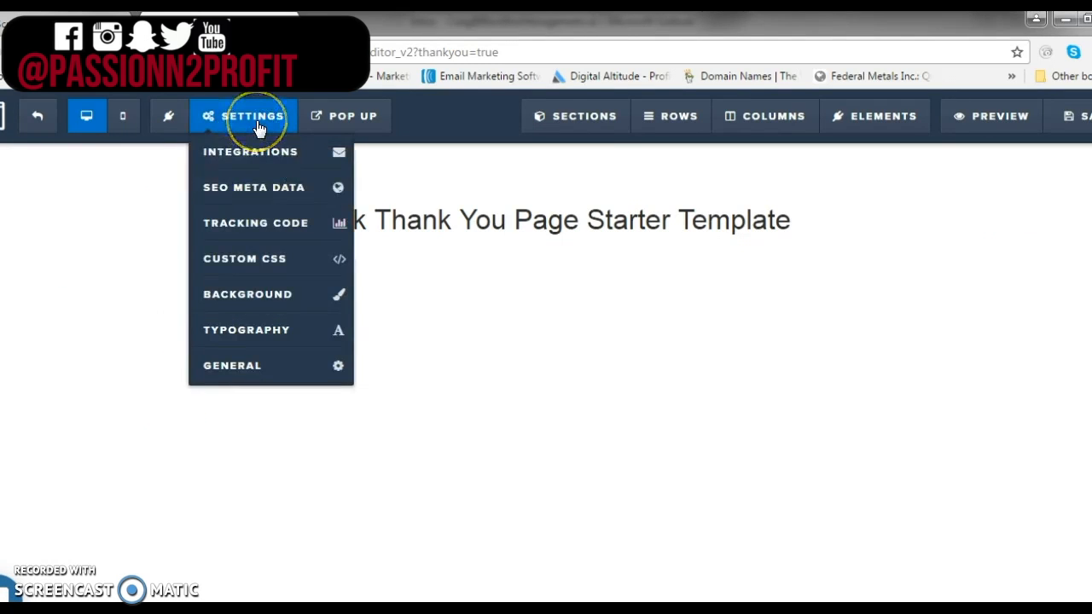
{"action": "left_click", "coordinate": [271, 369]}
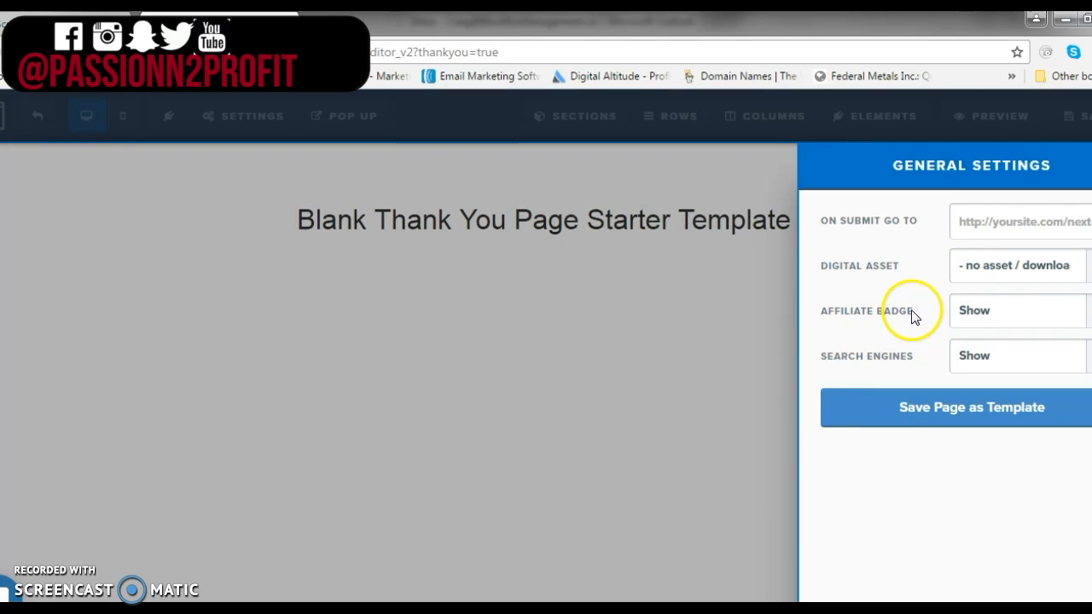
{"action": "left_click", "coordinate": [1036, 317]}
{"action": "left_click", "coordinate": [1023, 337]}
{"action": "left_click", "coordinate": [660, 341]}
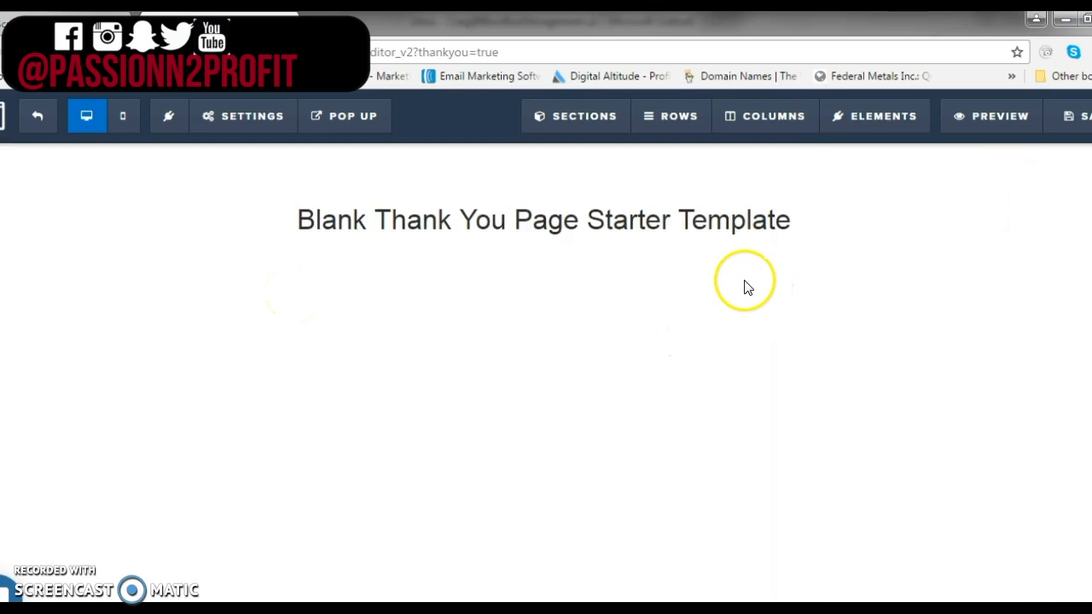
Replace the Thank You page headline text with "CHANGE HEADLINE"
{"action": "mouse_move", "coordinate": [792, 224]}
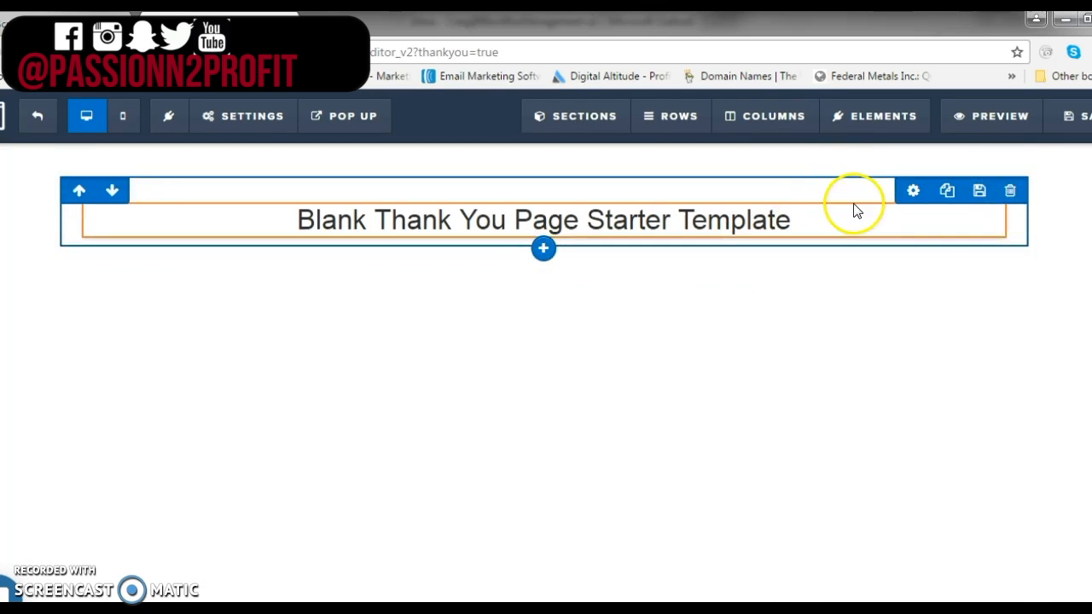
{"action": "left_click", "coordinate": [811, 223]}
{"action": "left_click_drag", "start_coordinate": [811, 222], "coordinate": [243, 220]}
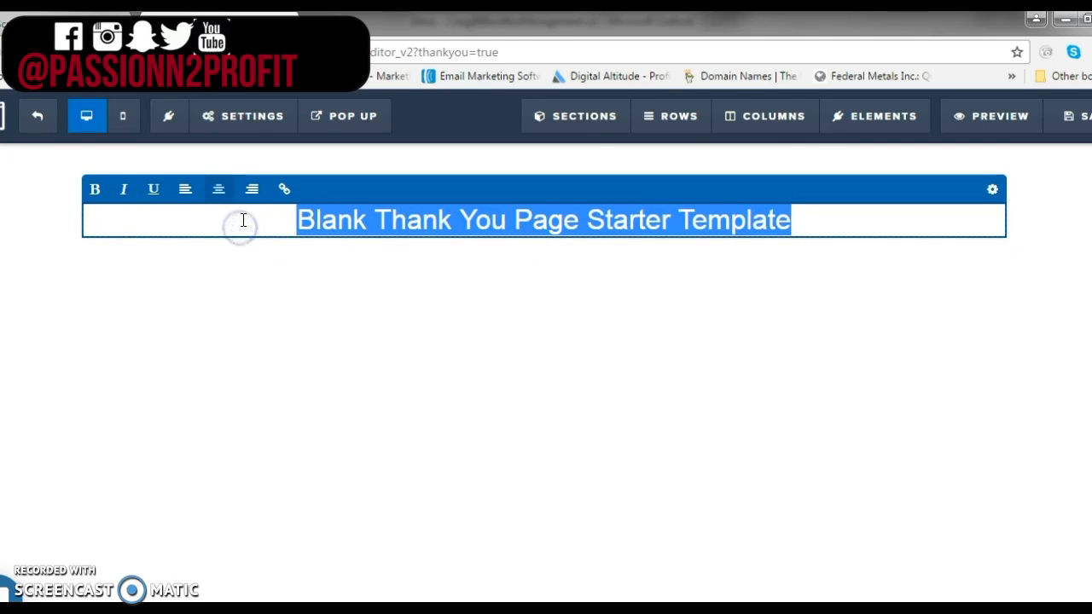
{"action": "type", "text": "CHANGE HEADLINE"}
{"action": "left_click", "coordinate": [88, 234]}
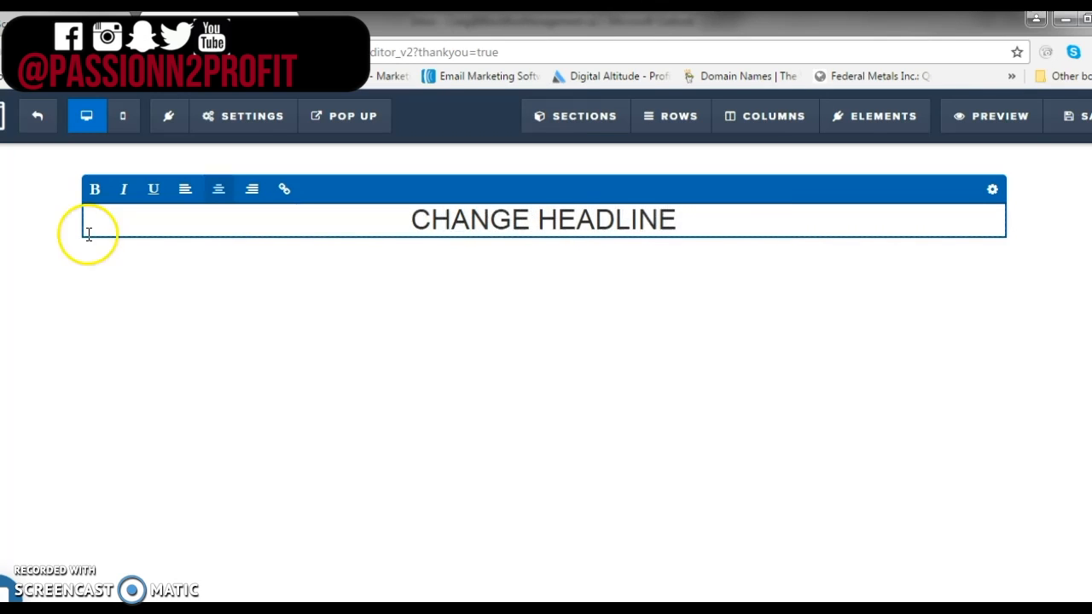
Add a new Medium-width section below the headline section
{"action": "left_click", "coordinate": [706, 290]}
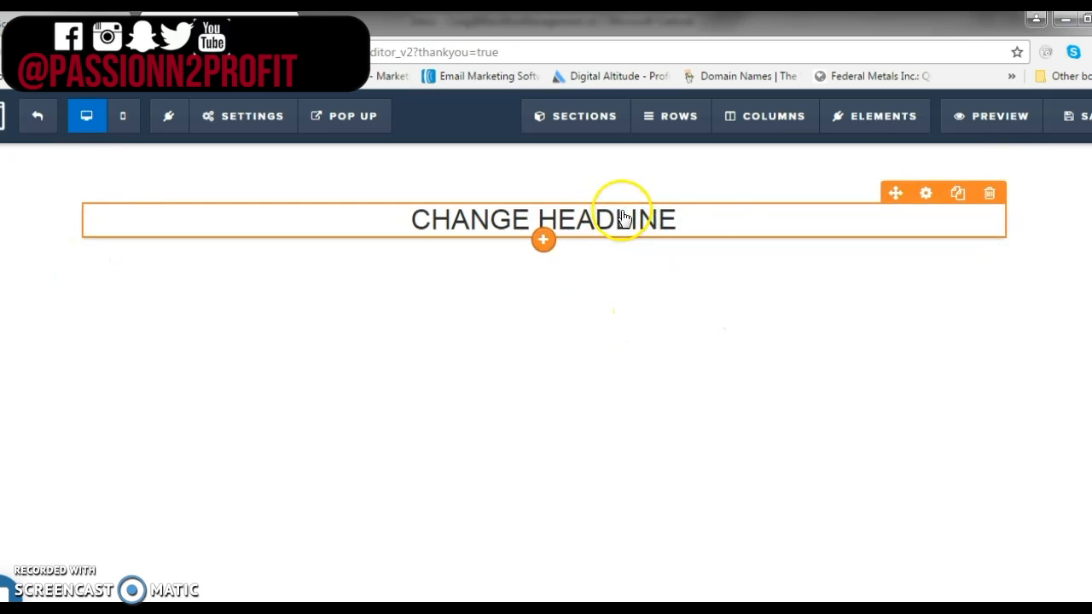
{"action": "left_click", "coordinate": [718, 238]}
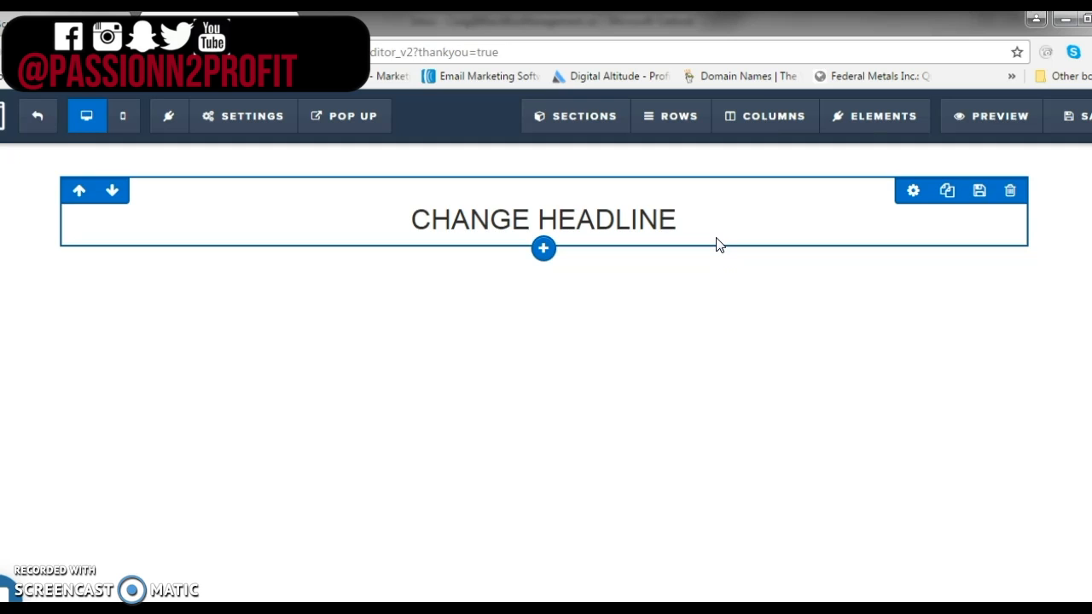
{"action": "left_click", "coordinate": [716, 230]}
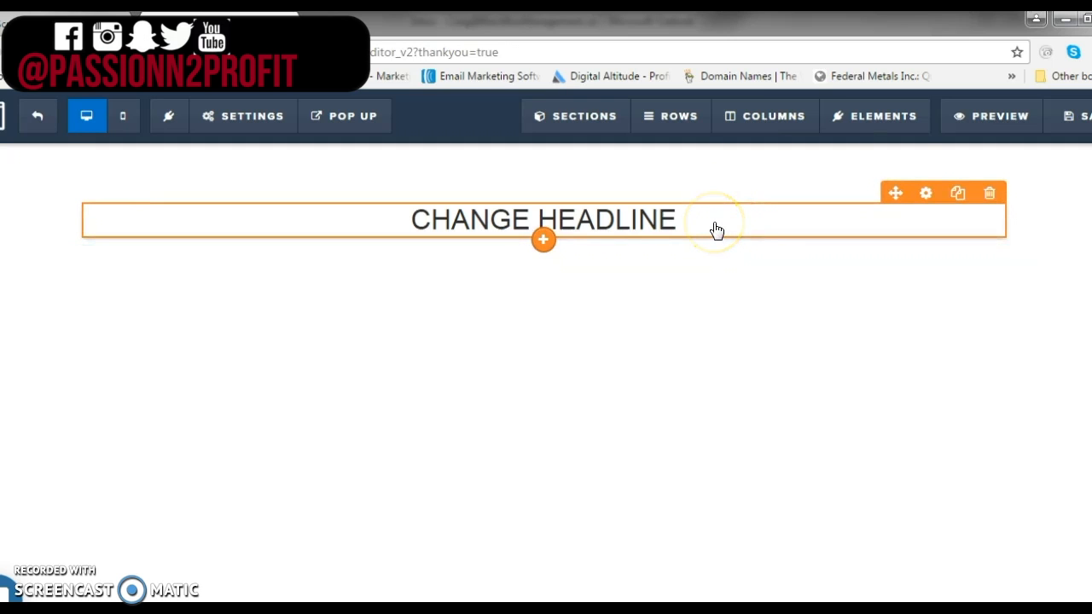
{"action": "left_click", "coordinate": [714, 236]}
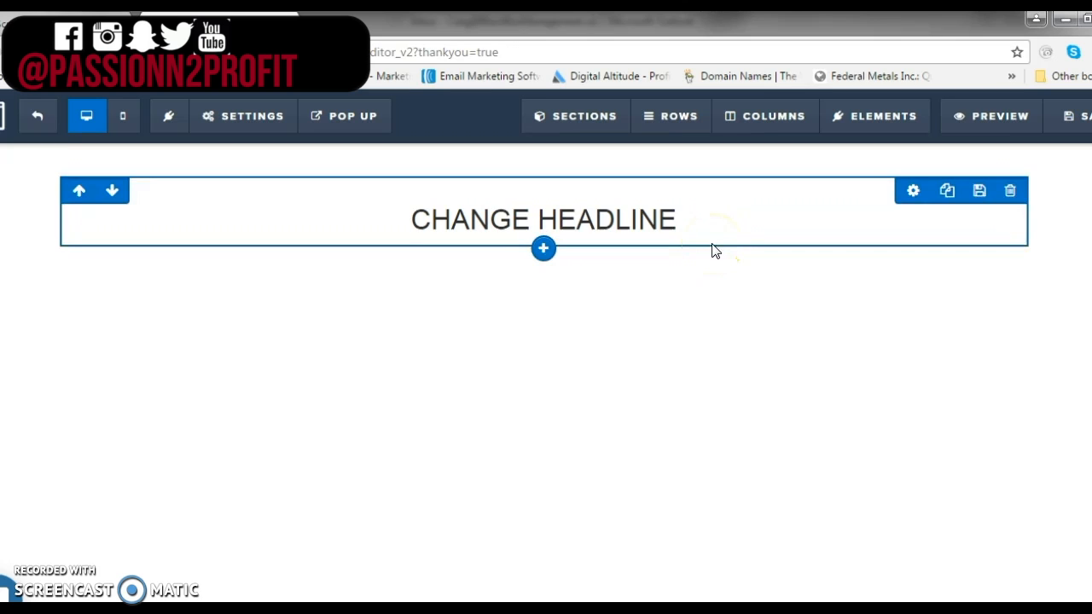
{"action": "left_click", "coordinate": [712, 261]}
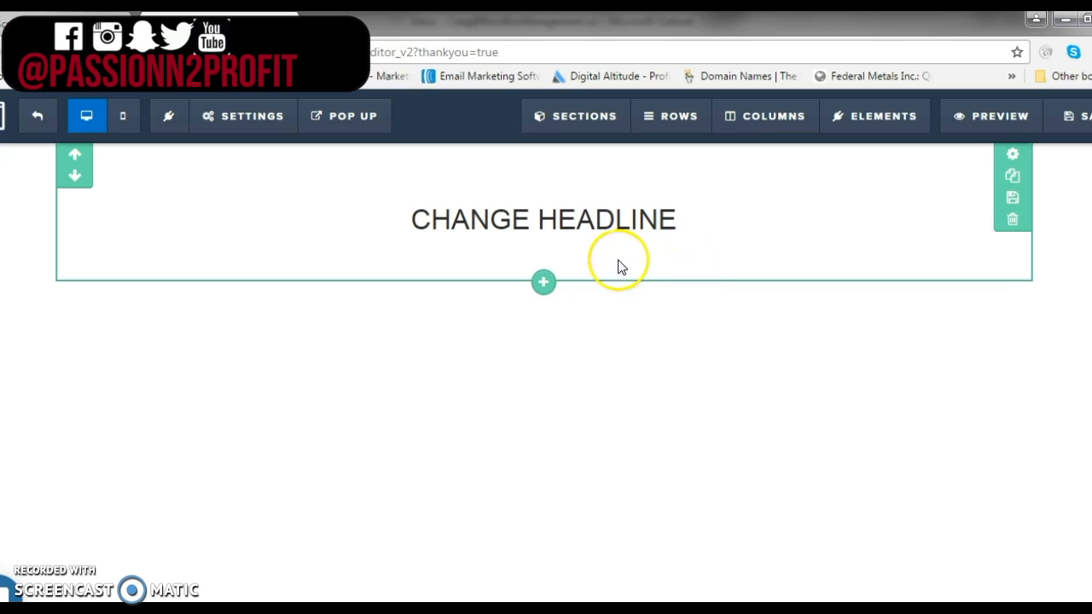
{"action": "left_click", "coordinate": [540, 283]}
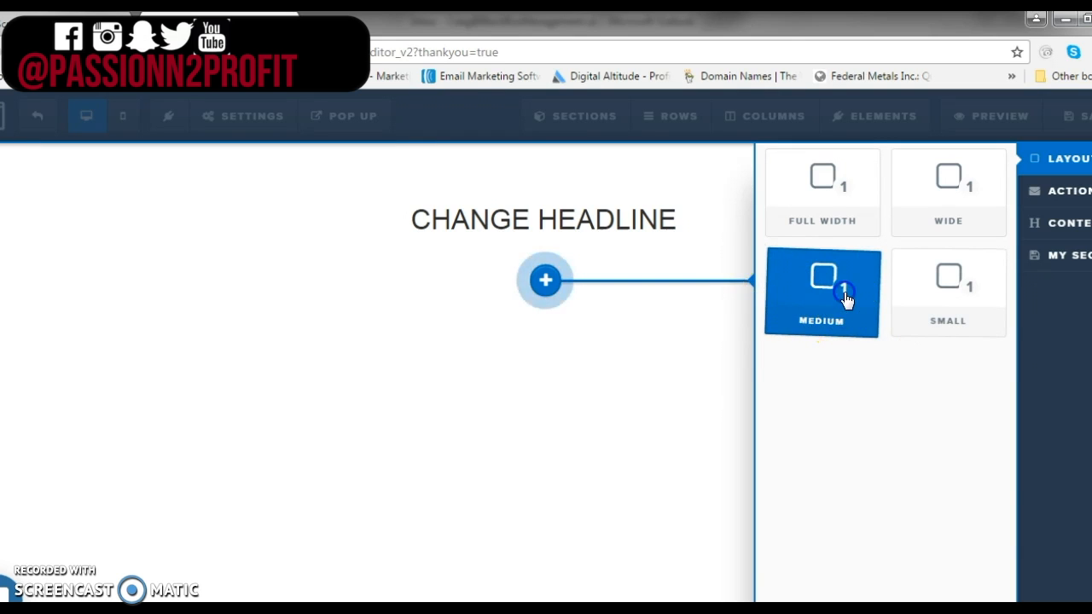
{"action": "left_click_drag", "start_coordinate": [608, 269], "coordinate": [608, 270]}
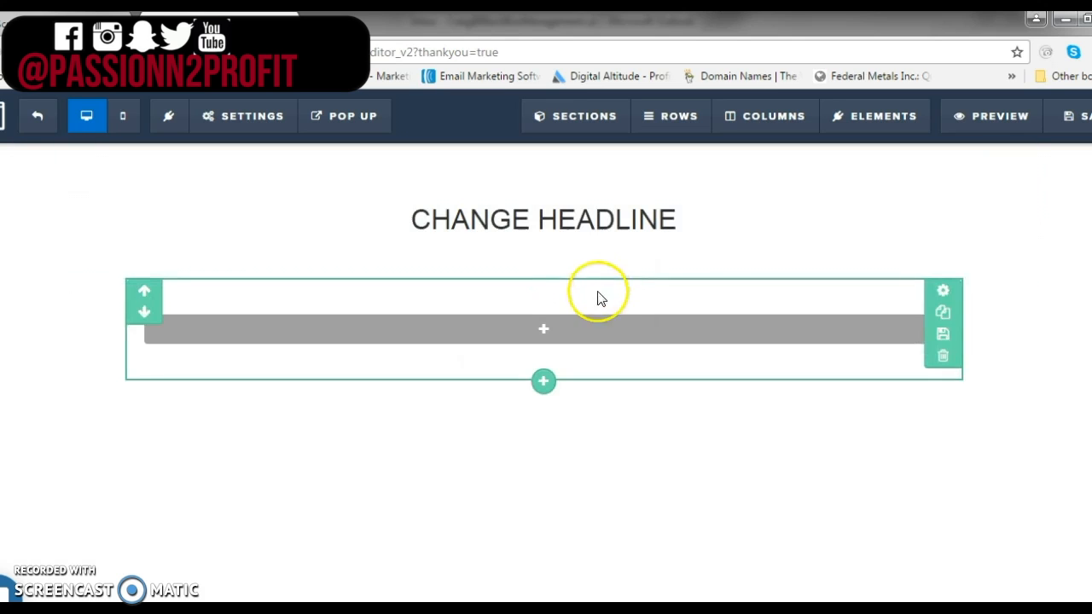
Add a two-column row inside the new section
{"action": "mouse_move", "coordinate": [537, 331]}
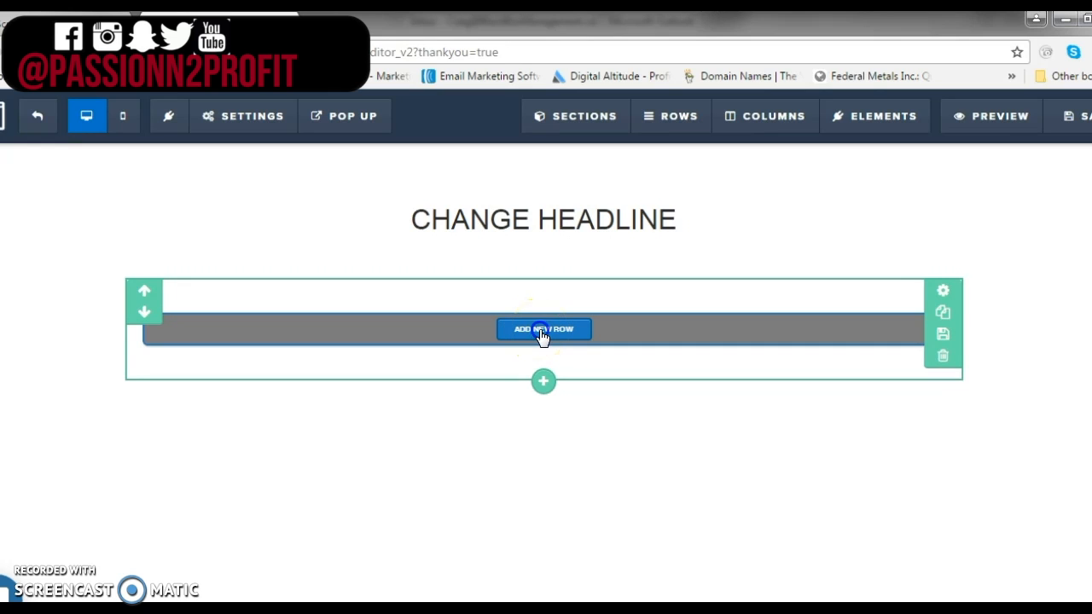
{"action": "left_click", "coordinate": [541, 332]}
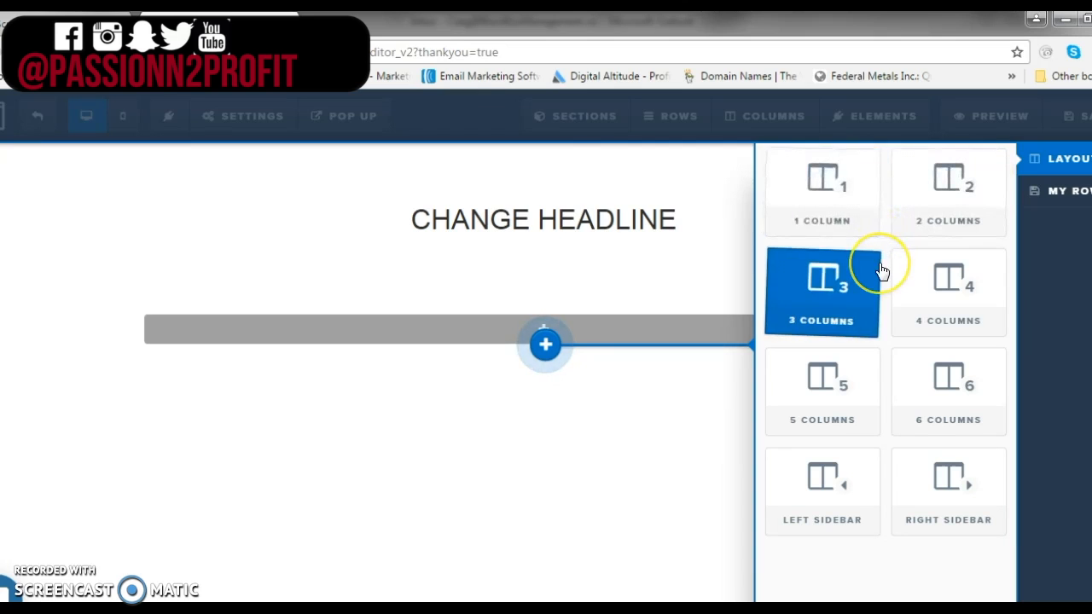
{"action": "left_click", "coordinate": [961, 220]}
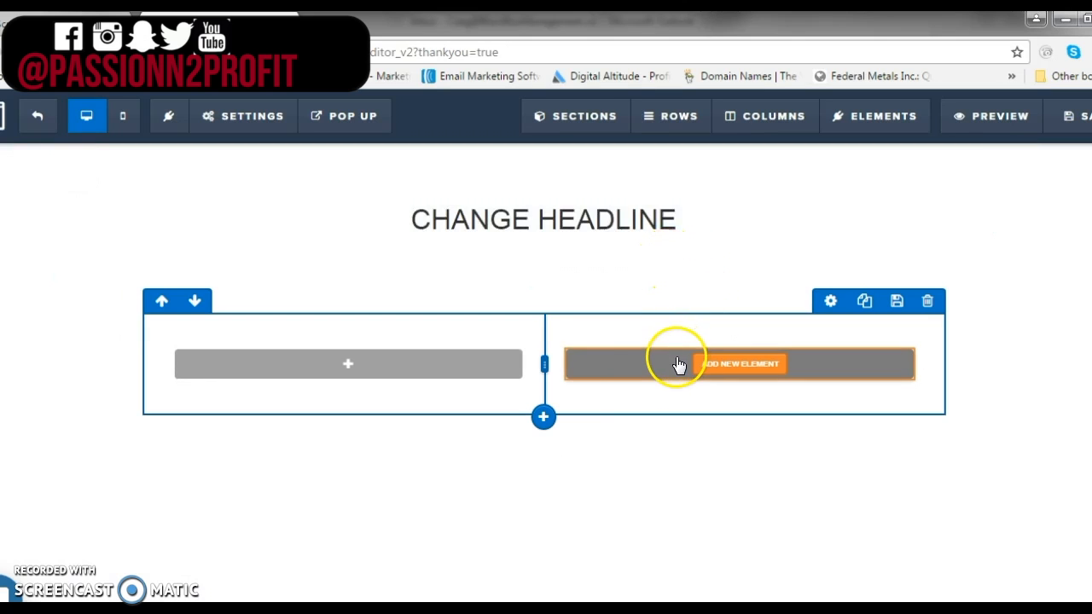
Add a Video element to the left column
{"action": "left_click", "coordinate": [327, 367]}
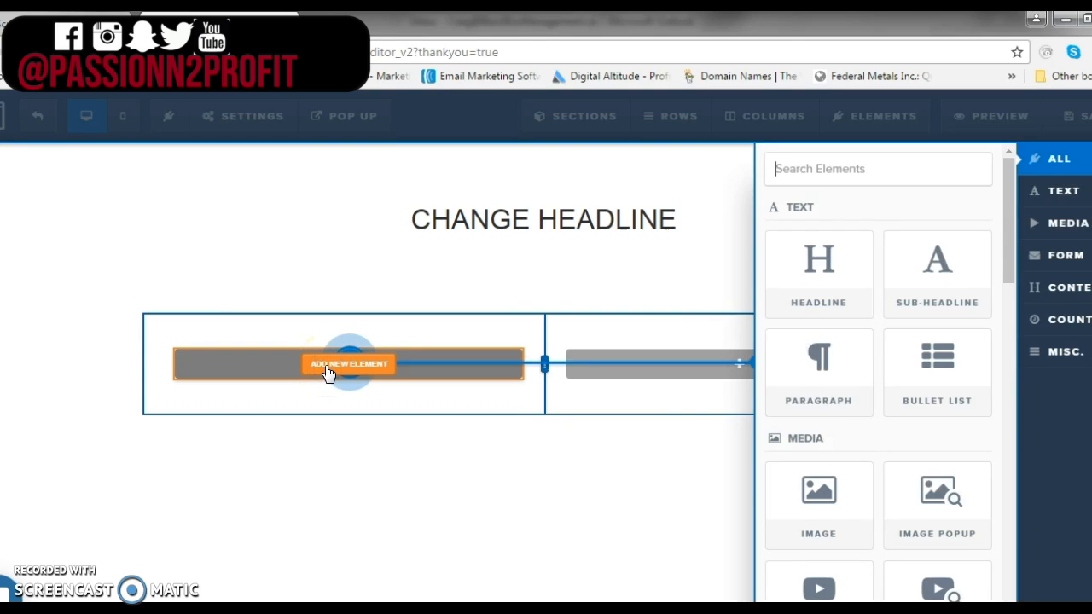
{"action": "scroll", "coordinate": [849, 427], "scroll_direction": "down", "scroll_amount": 2}
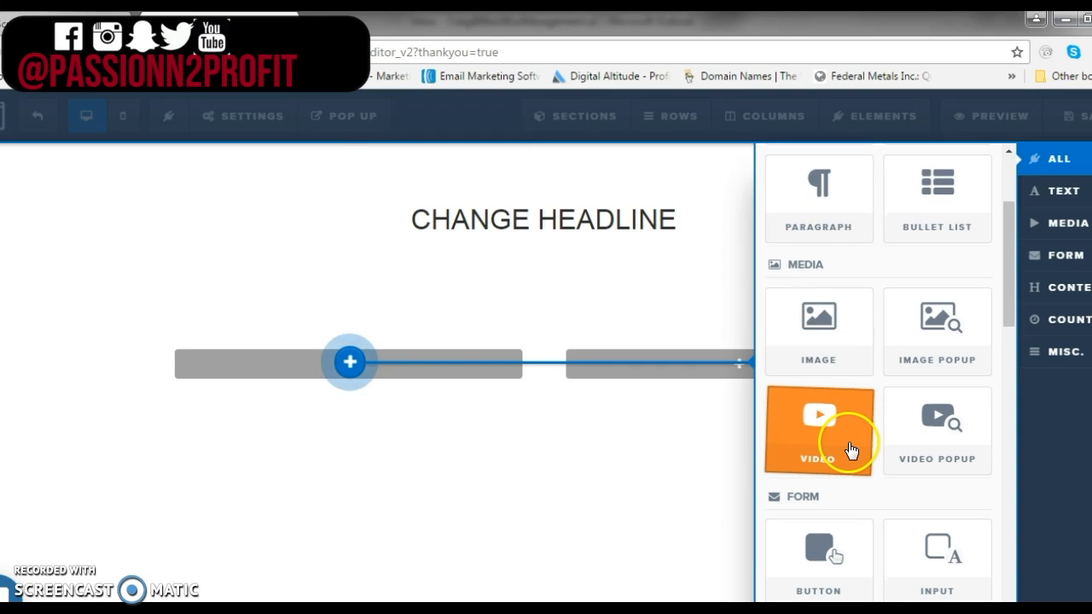
{"action": "left_click", "coordinate": [848, 443]}
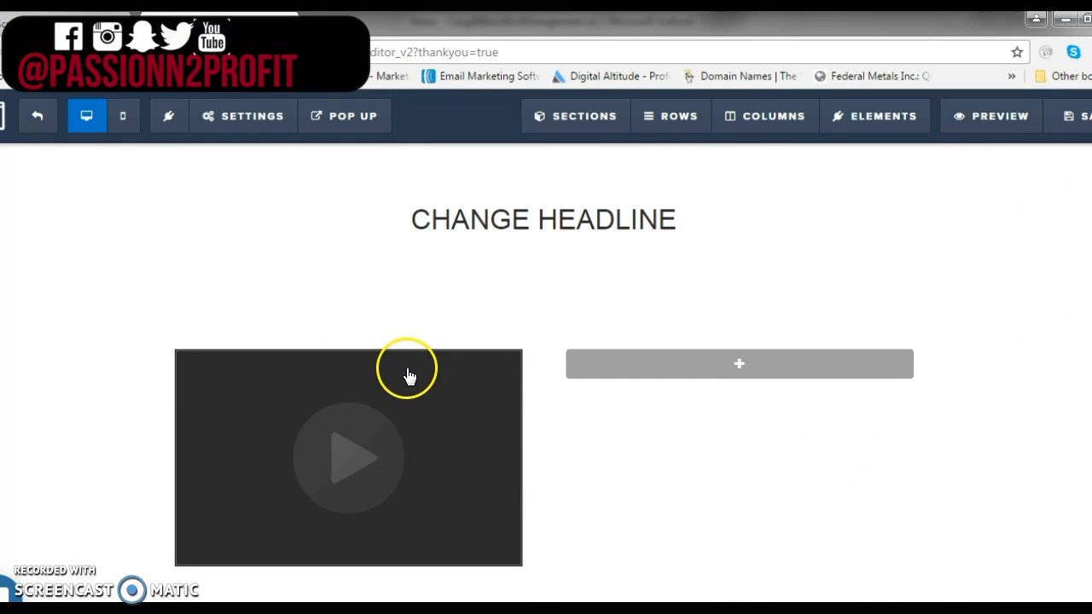
Set the video's type to YouTube and turn its Auto Play on
{"action": "mouse_move", "coordinate": [404, 368]}
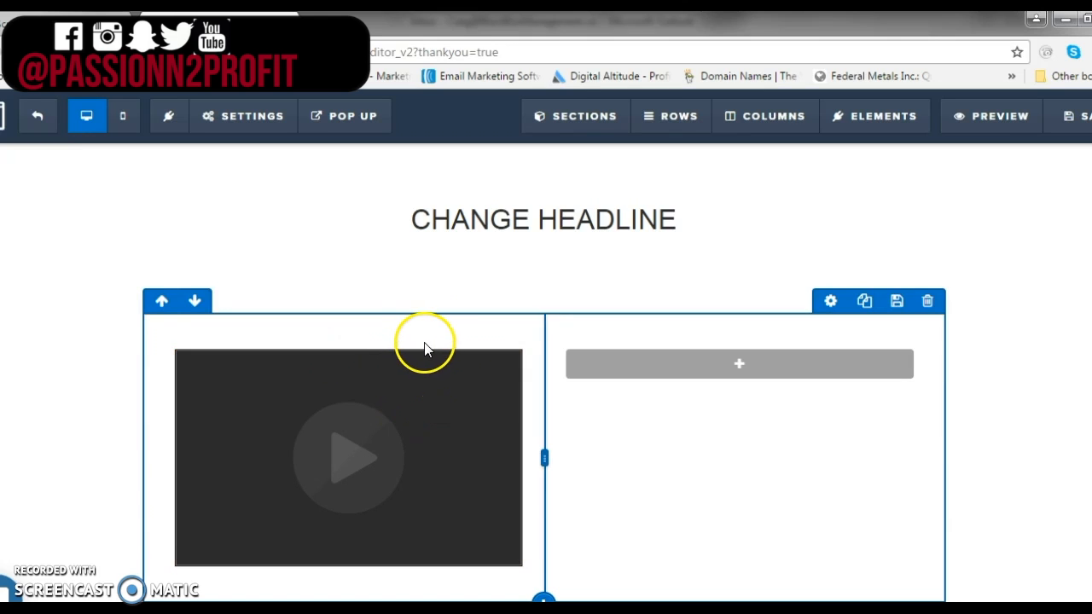
{"action": "mouse_move", "coordinate": [446, 365]}
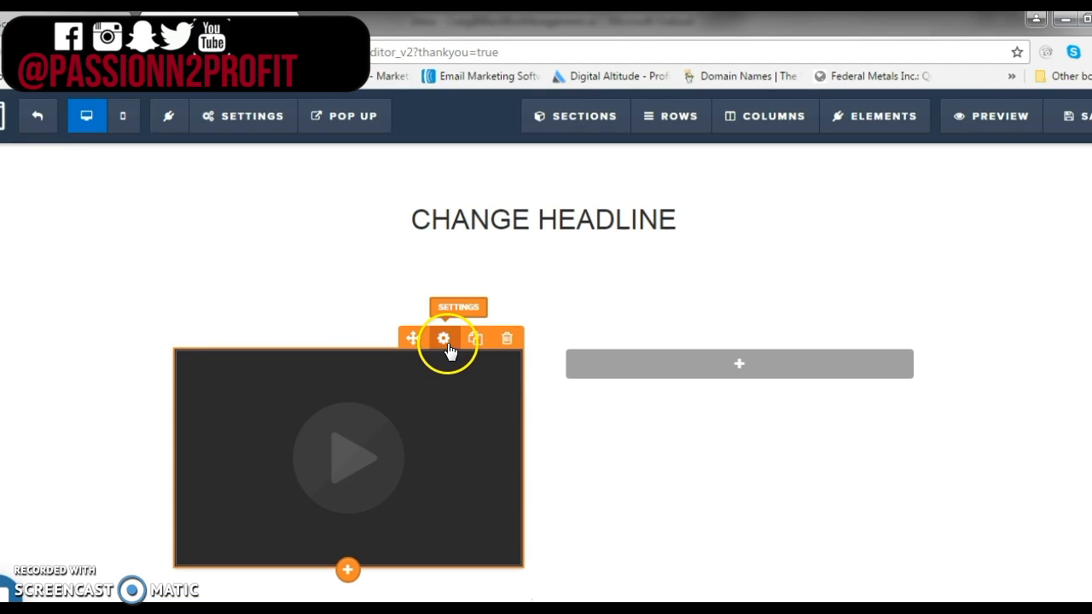
{"action": "left_click", "coordinate": [447, 342]}
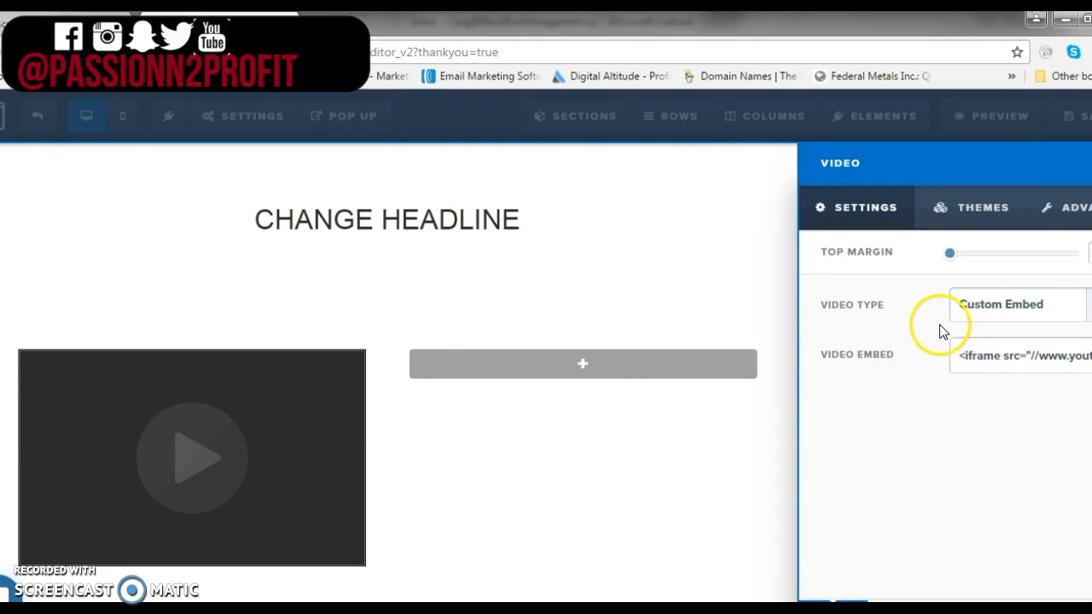
{"action": "left_click", "coordinate": [1047, 315]}
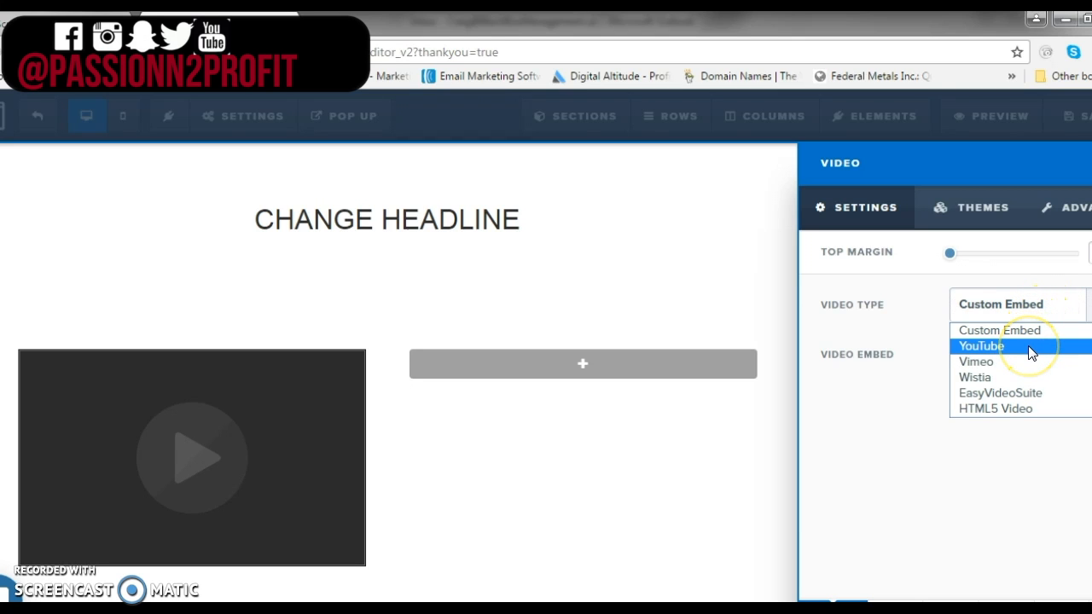
{"action": "left_click", "coordinate": [1030, 350]}
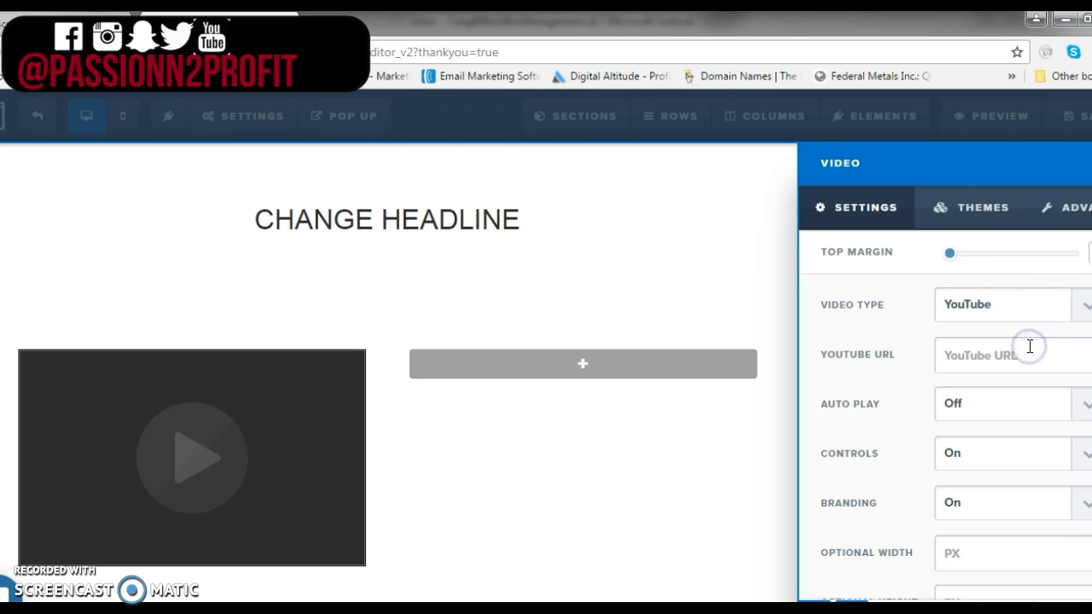
{"action": "left_click", "coordinate": [1056, 361]}
{"action": "left_click", "coordinate": [977, 416]}
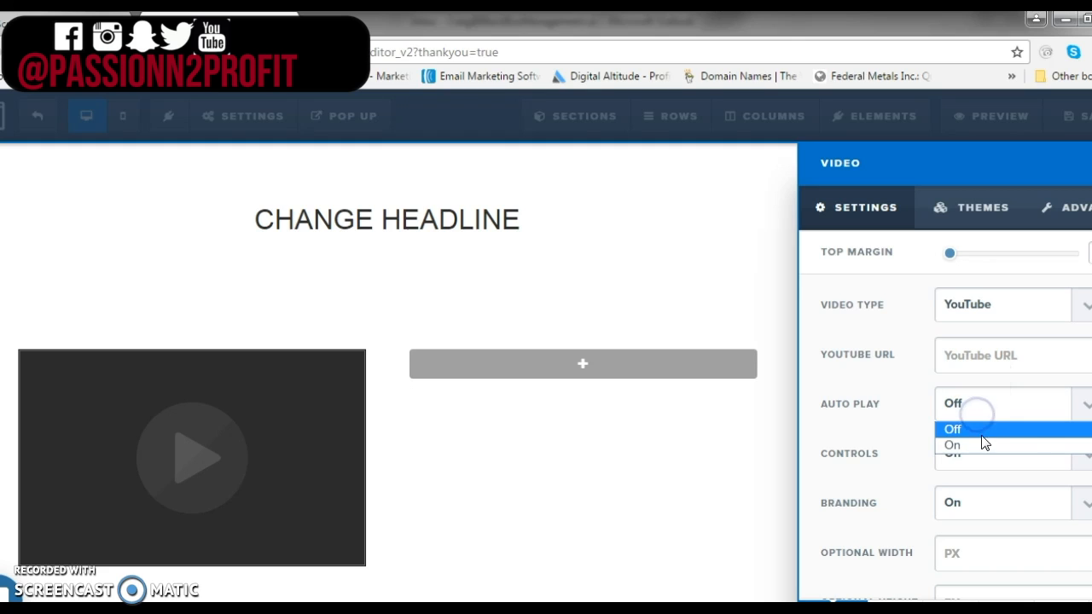
{"action": "left_click", "coordinate": [982, 444]}
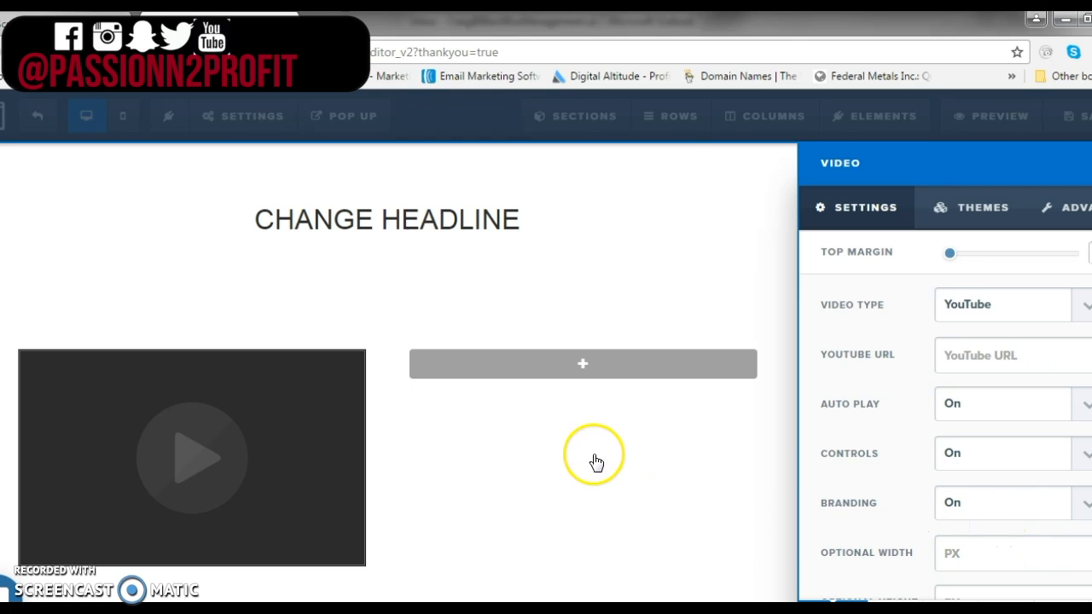
{"action": "left_click", "coordinate": [577, 284]}
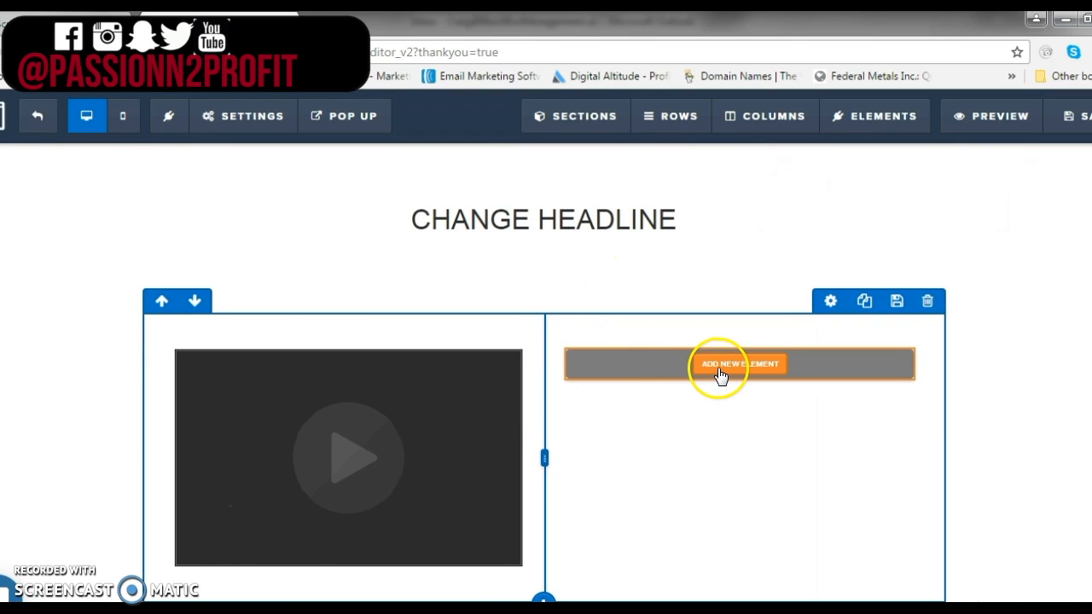
Add a headline to the right column and change its text to GET STARTED TODAY
{"action": "left_click", "coordinate": [721, 375]}
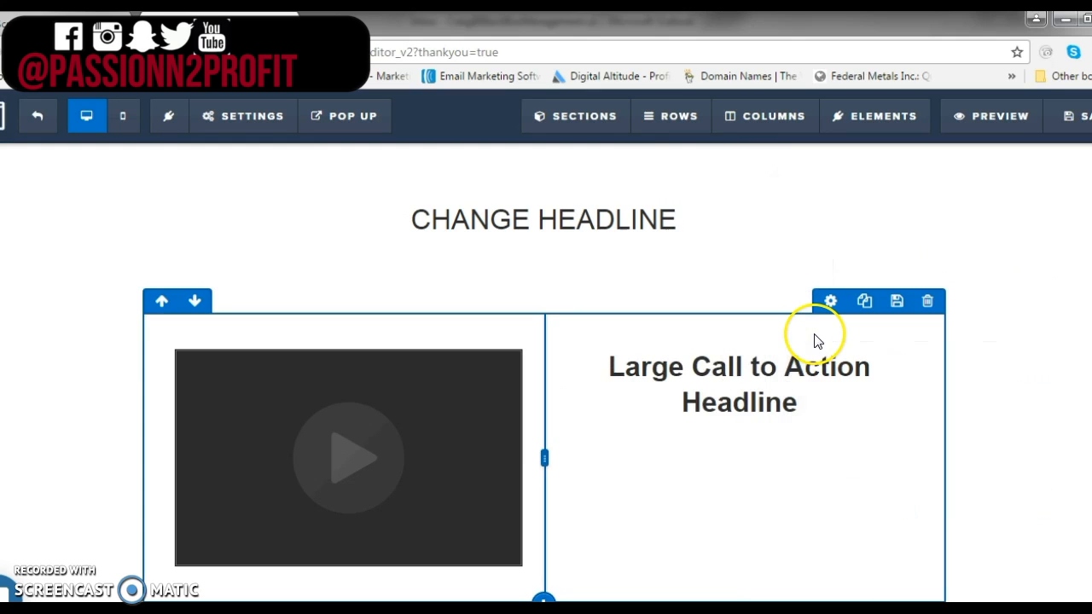
{"action": "left_click", "coordinate": [831, 406]}
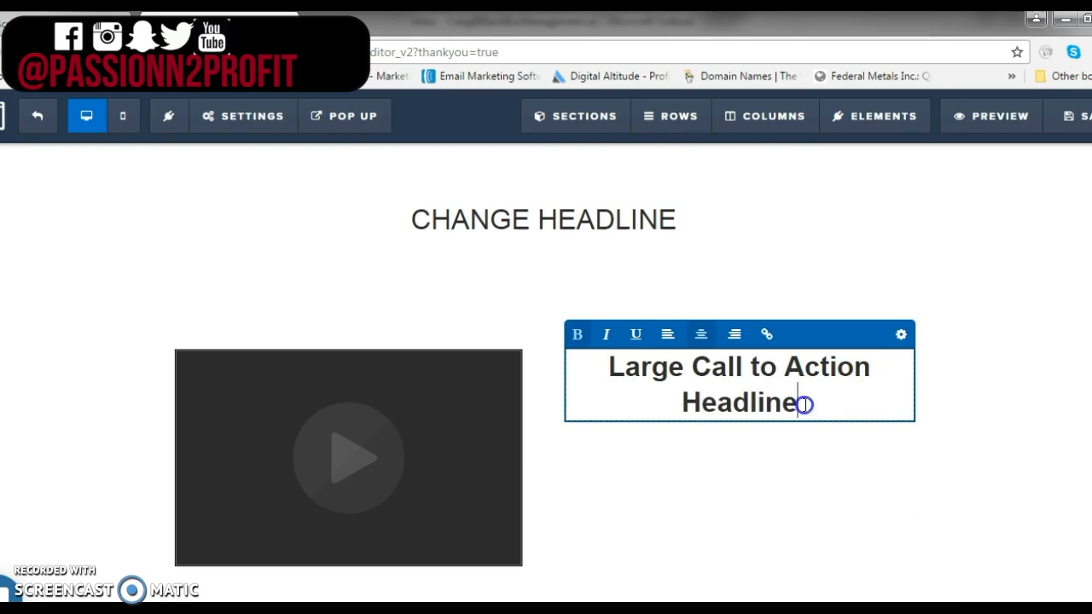
{"action": "left_click_drag", "start_coordinate": [800, 403], "coordinate": [595, 372]}
{"action": "type", "text": "GE"}
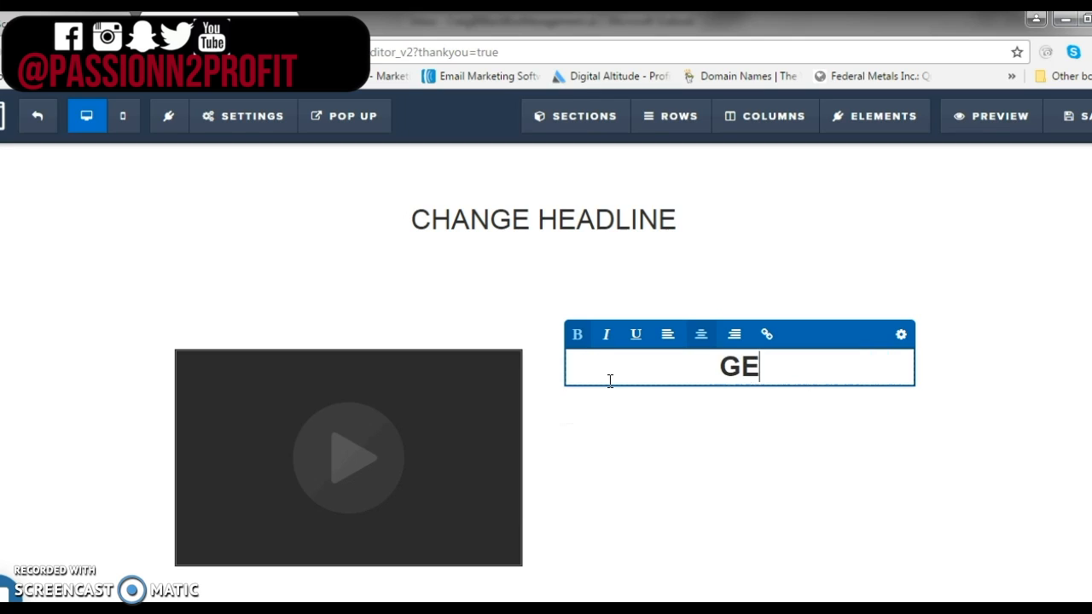
{"action": "type", "text": "T STARTED TODAT"}
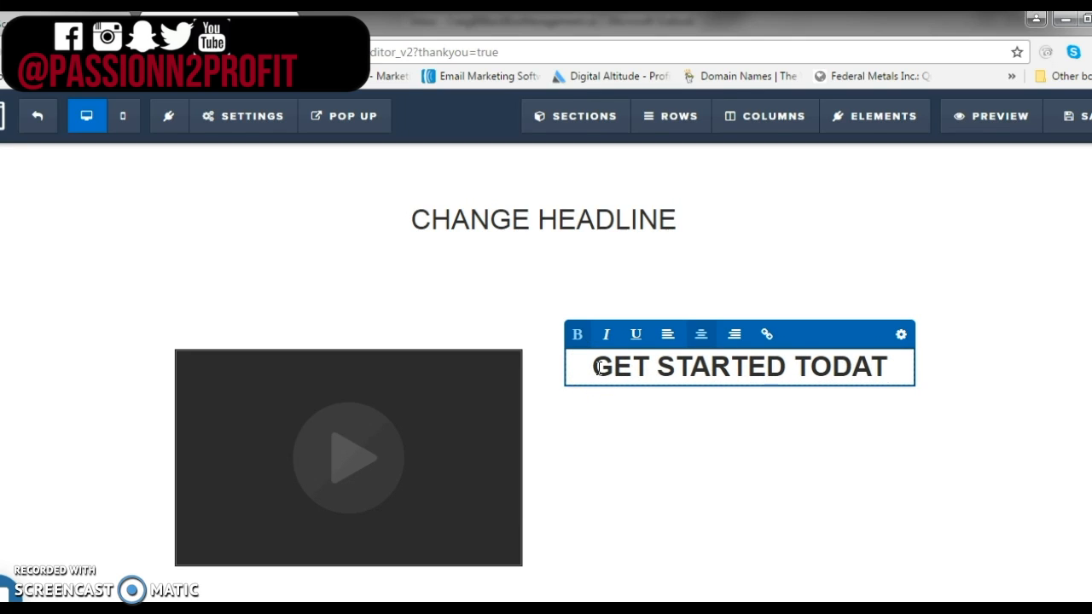
{"action": "type", "text": "Y"}
{"action": "key", "text": "BackSpace"}
{"action": "key", "text": "BackSpace"}
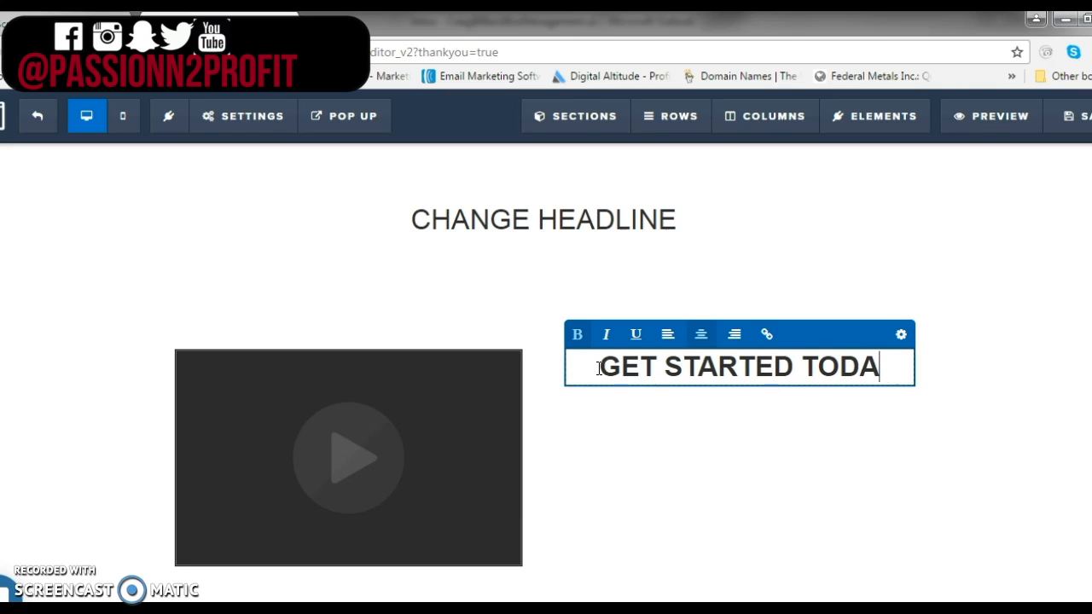
{"action": "type", "text": "Y"}
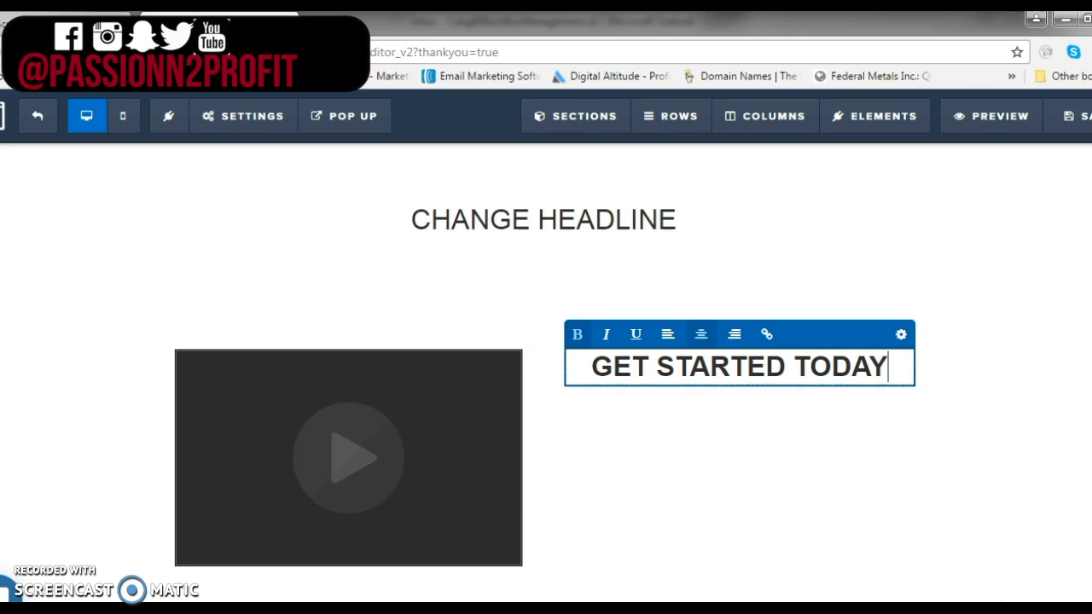
{"action": "left_click", "coordinate": [650, 442]}
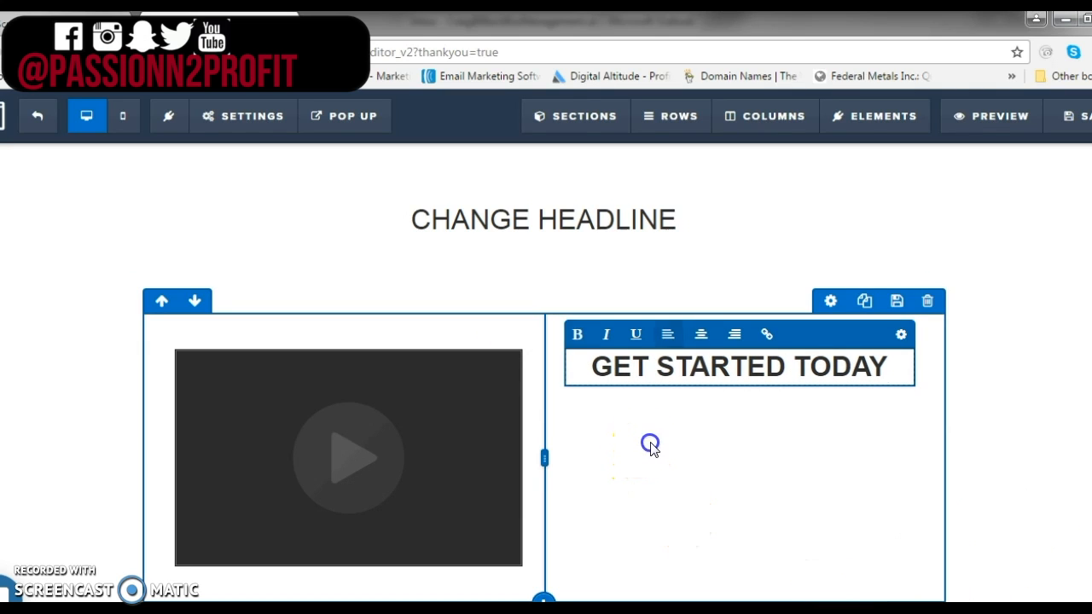
Add a sub-headline element below the GET STARTED TODAY headline
{"action": "left_click", "coordinate": [738, 382]}
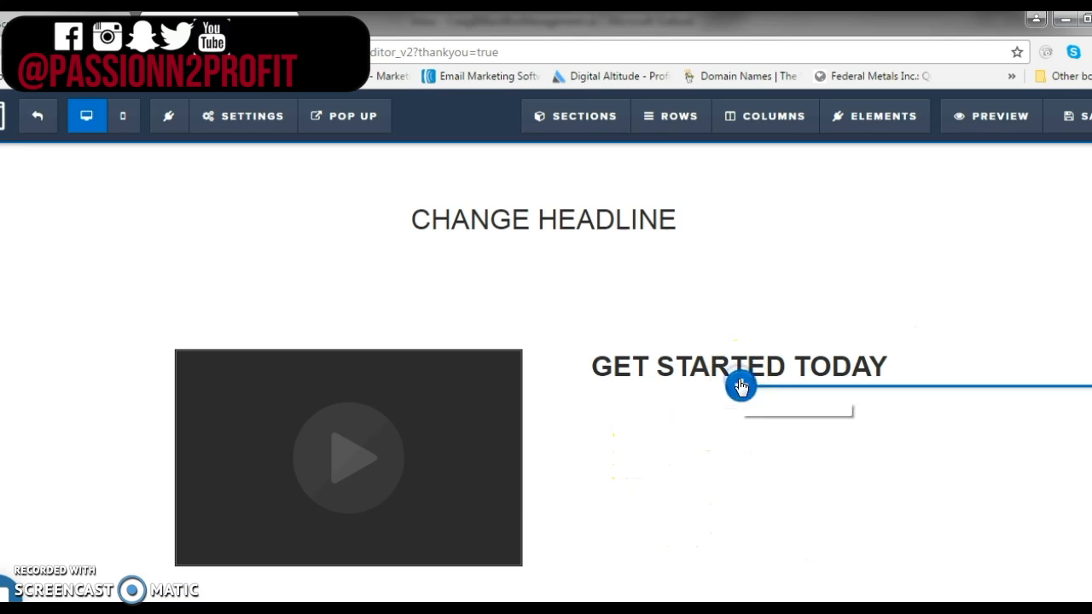
{"action": "left_click_drag", "start_coordinate": [933, 288], "coordinate": [714, 411]}
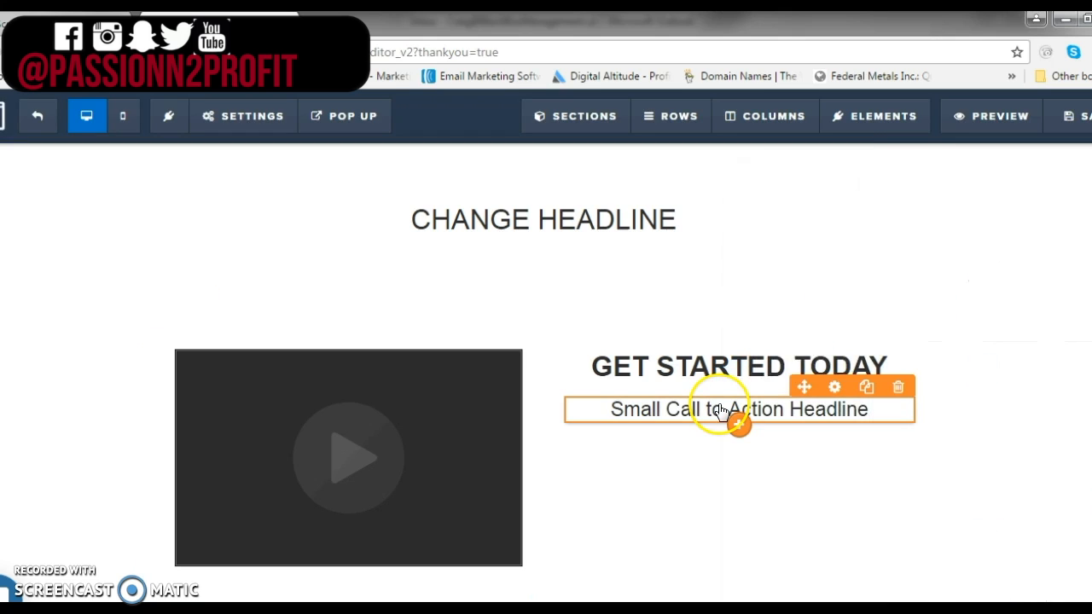
{"action": "left_click", "coordinate": [889, 416]}
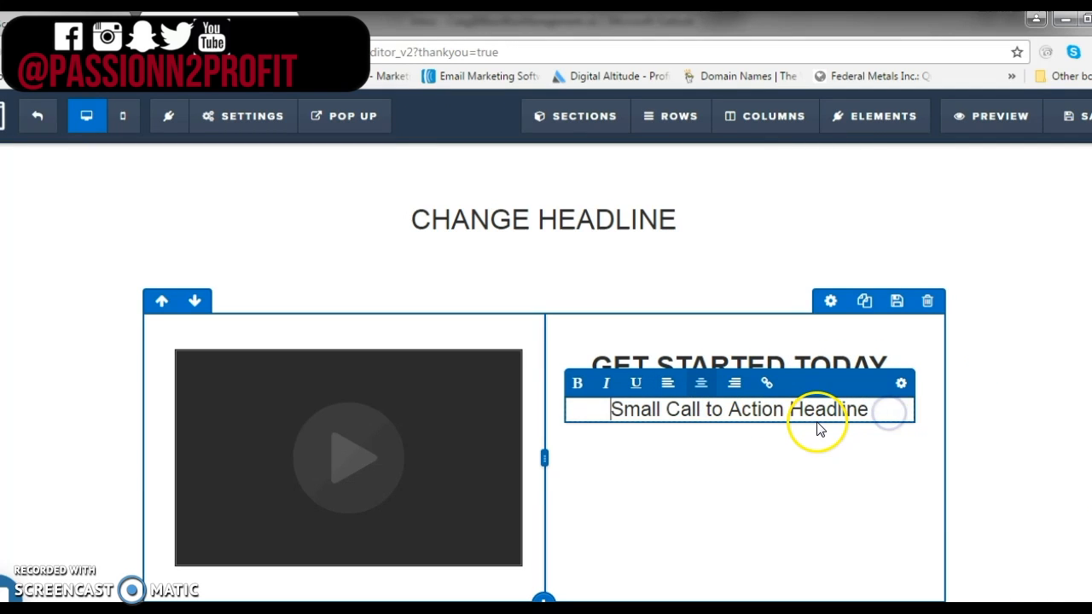
{"action": "left_click", "coordinate": [823, 453]}
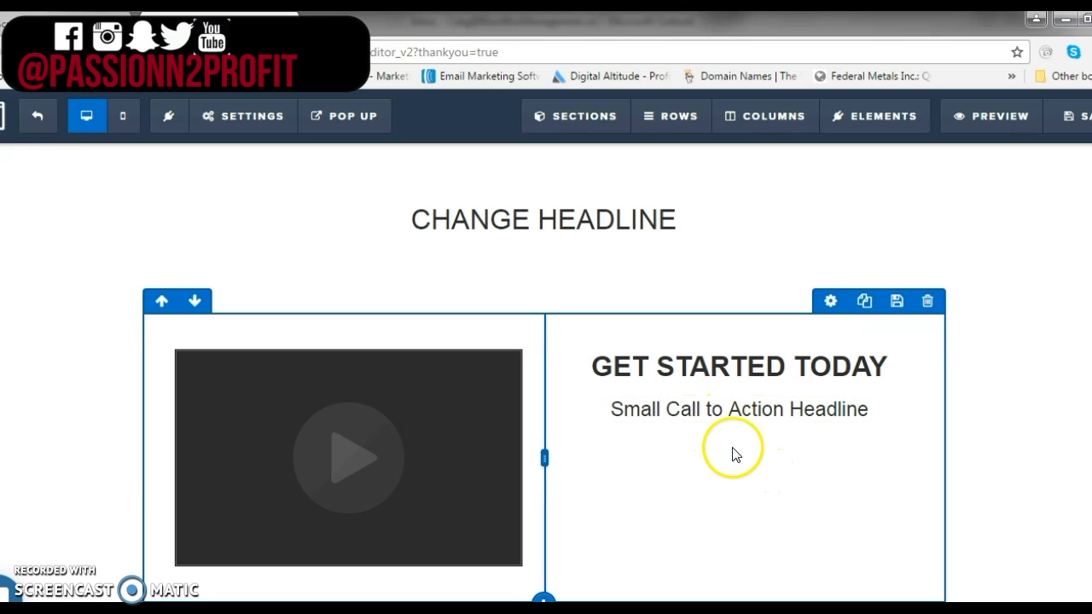
Add a Button element below the sub-headline in the right column
{"action": "mouse_move", "coordinate": [737, 419]}
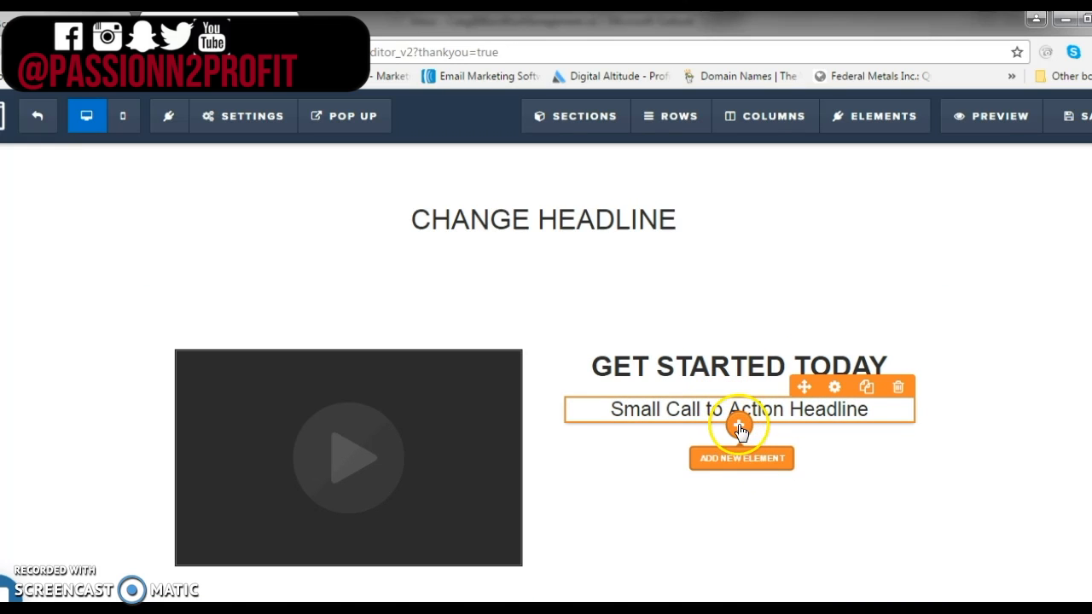
{"action": "left_click", "coordinate": [756, 467]}
{"action": "scroll", "coordinate": [804, 439], "scroll_direction": "down", "scroll_amount": 4}
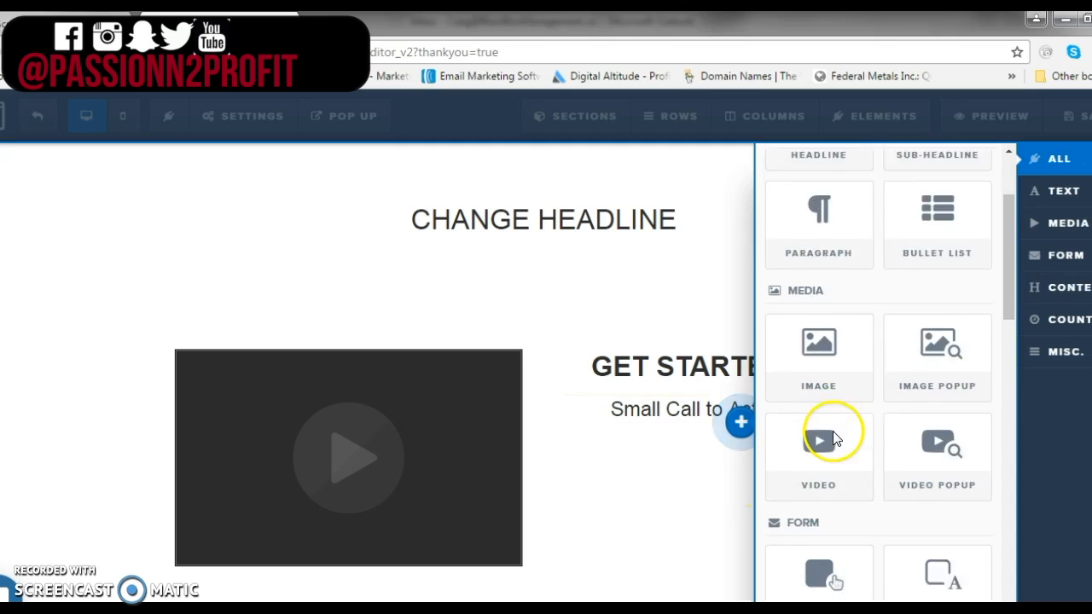
{"action": "scroll", "coordinate": [834, 442], "scroll_direction": "down", "scroll_amount": 2}
{"action": "left_click", "coordinate": [823, 305]}
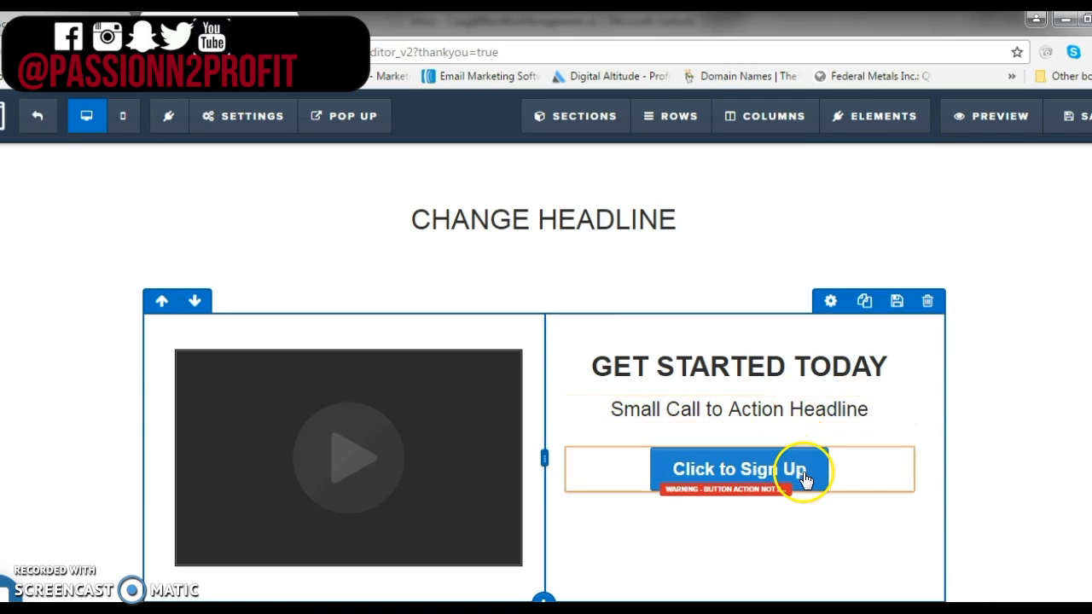
Set the button's text to "Go to order page"
{"action": "left_click", "coordinate": [812, 477]}
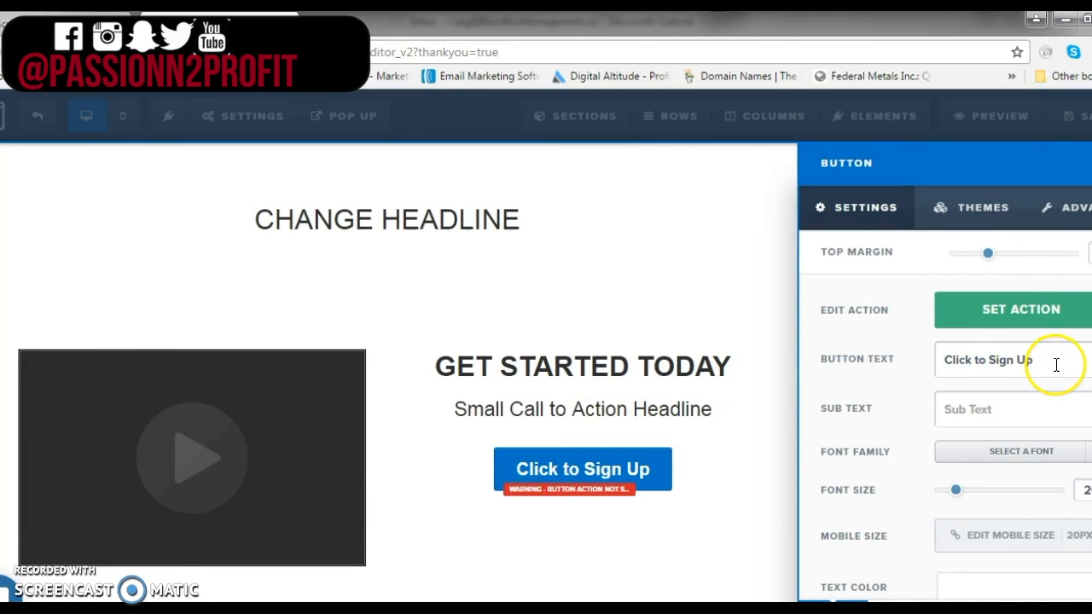
{"action": "left_click_drag", "start_coordinate": [1056, 365], "coordinate": [851, 360]}
{"action": "type", "text": "go"}
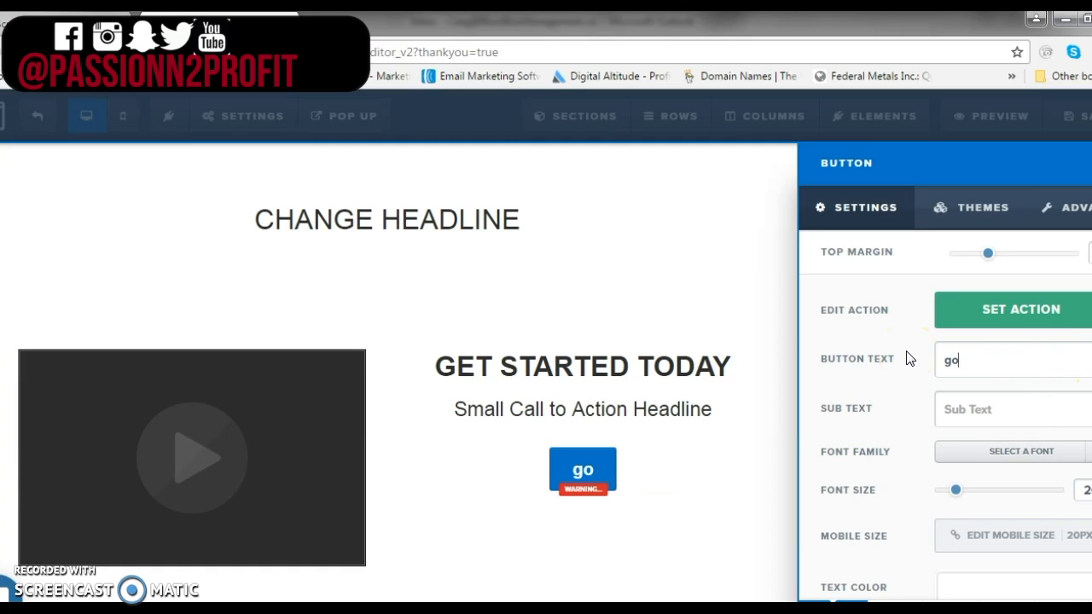
{"action": "type", "text": " to order page"}
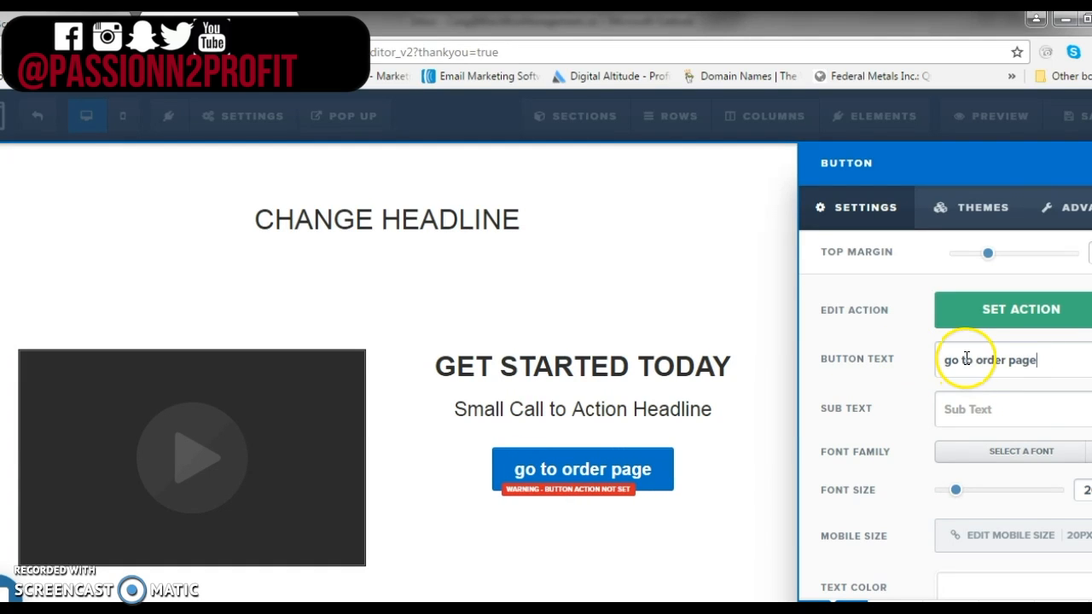
{"action": "left_click", "coordinate": [944, 360]}
{"action": "type", "text": "G"}
{"action": "key", "text": "Delete"}
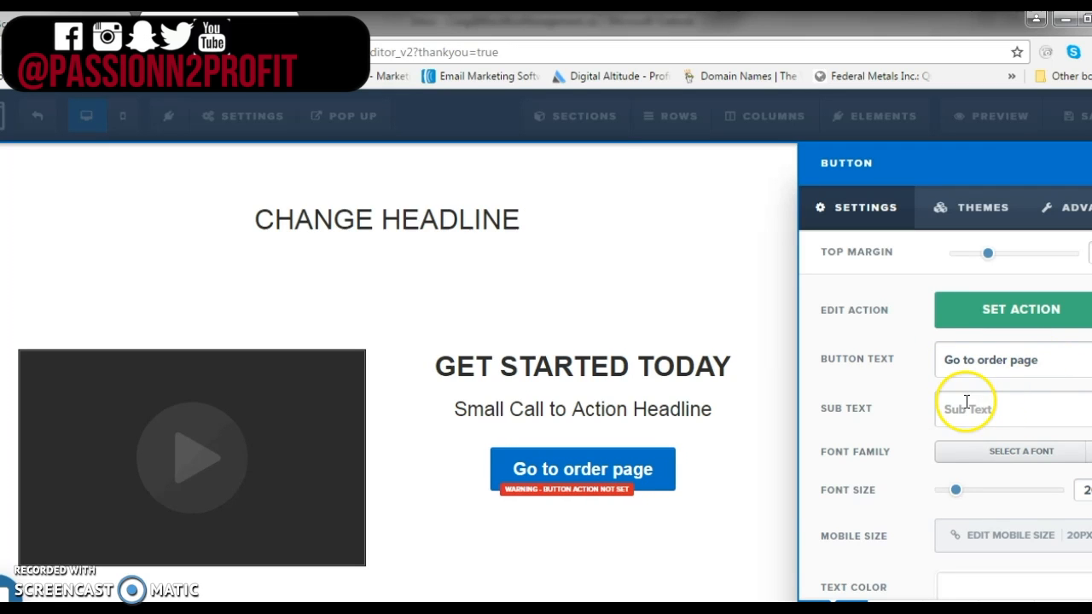
Change the button's background color to red (#ff0005)
{"action": "scroll", "coordinate": [964, 478], "scroll_direction": "down", "scroll_amount": 1}
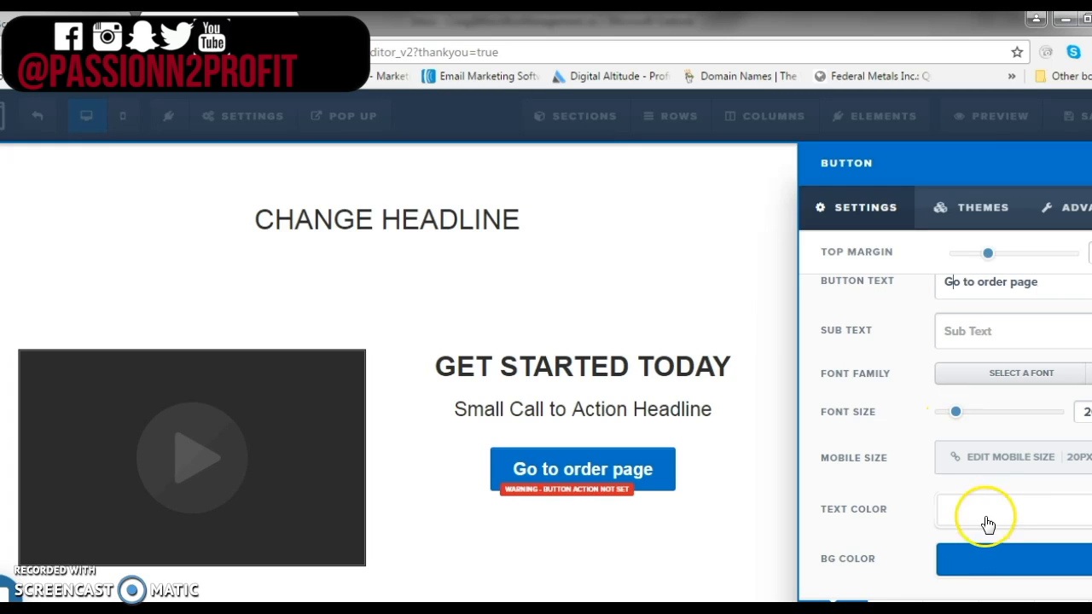
{"action": "left_click", "coordinate": [998, 566]}
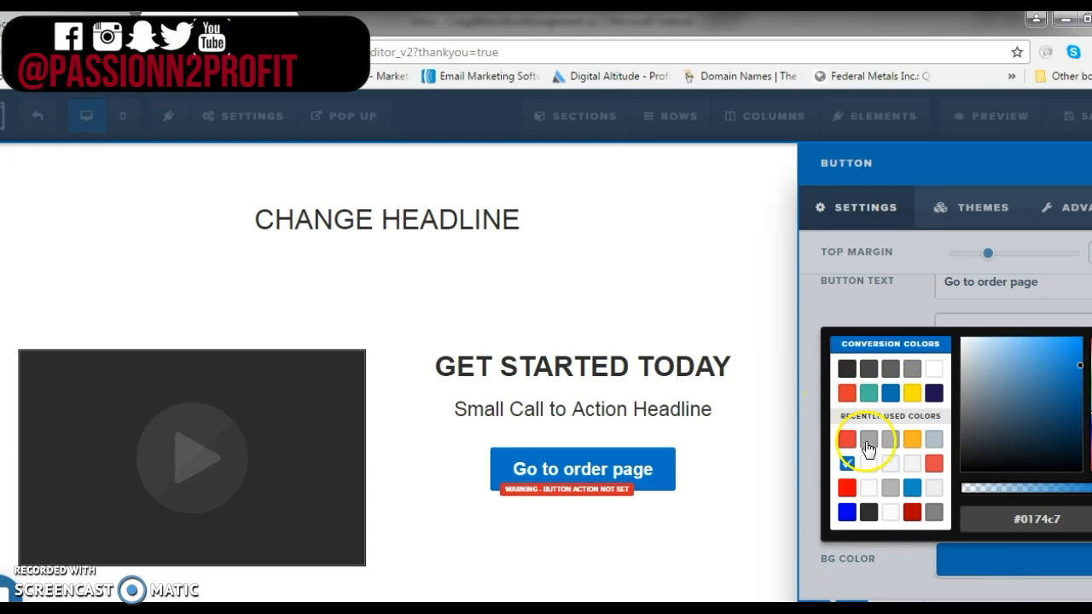
{"action": "left_click", "coordinate": [846, 487]}
{"action": "left_click", "coordinate": [767, 512]}
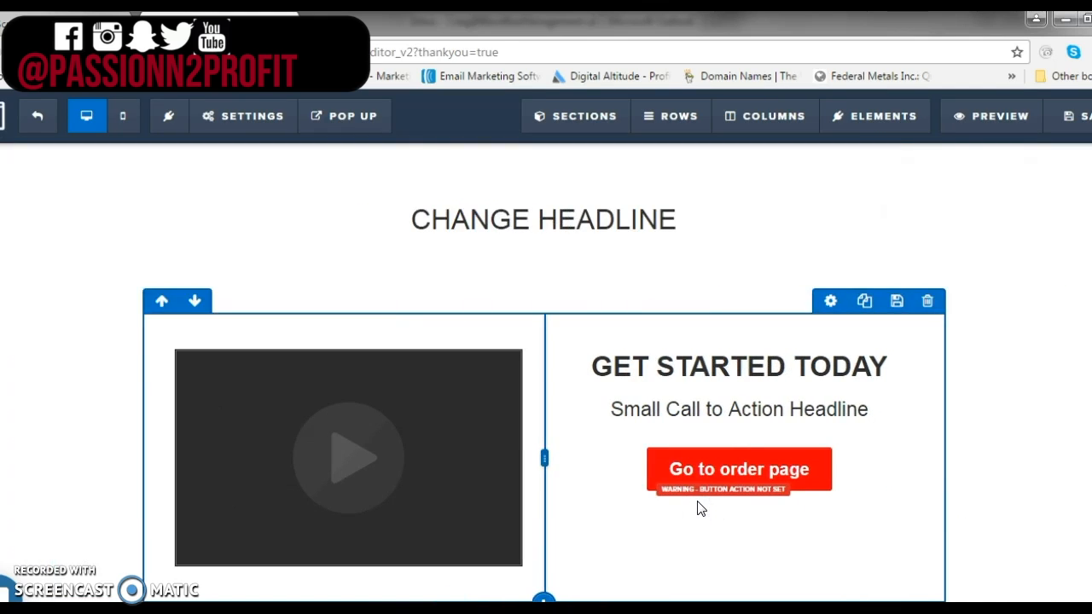
{"action": "left_click", "coordinate": [727, 491]}
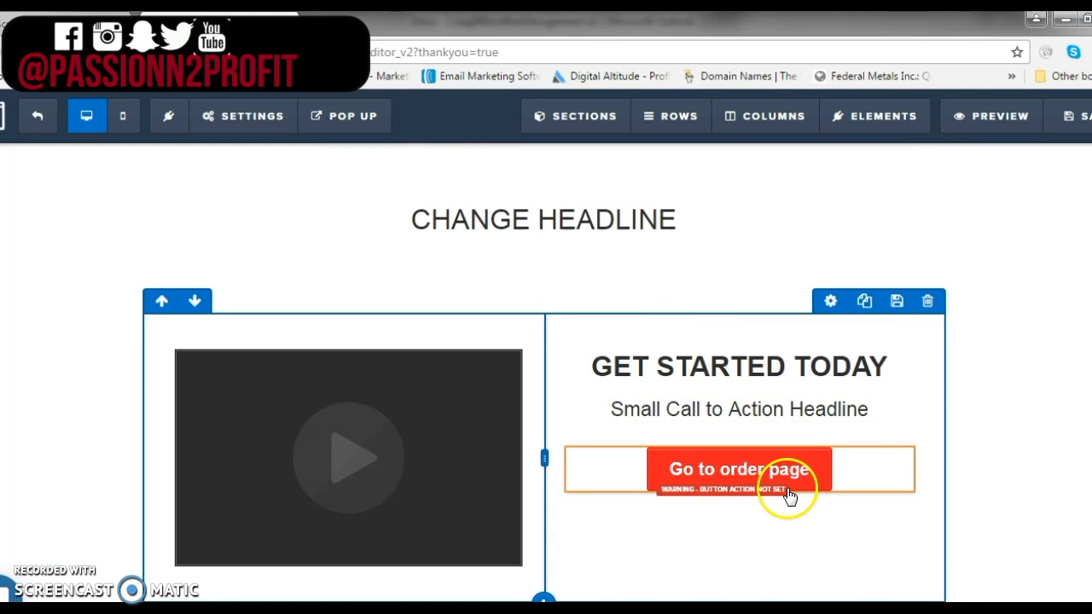
{"action": "left_click", "coordinate": [766, 486]}
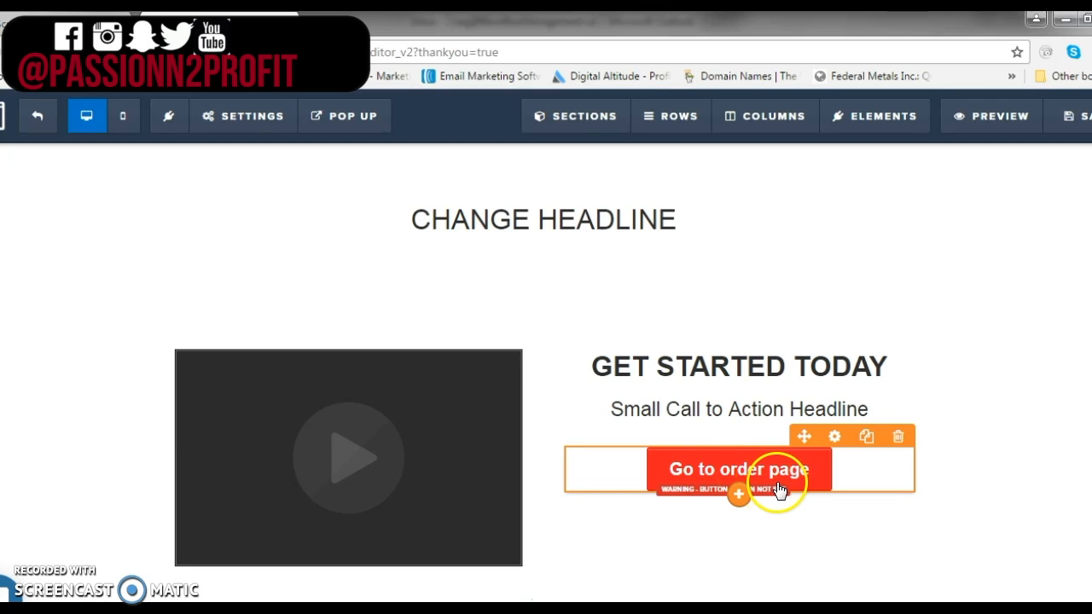
{"action": "left_click", "coordinate": [835, 437]}
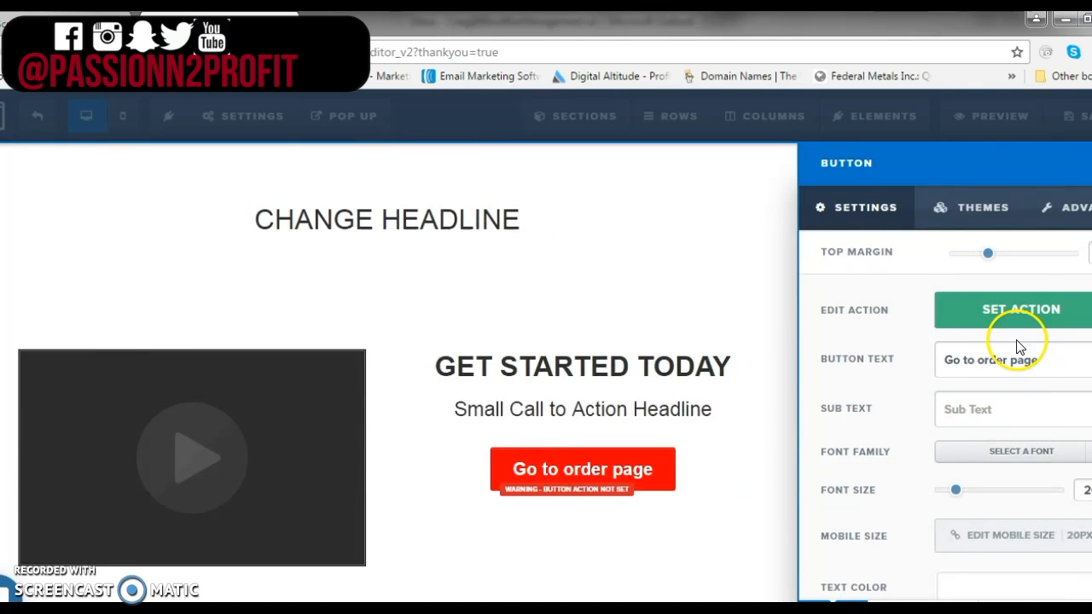
{"action": "left_click", "coordinate": [1003, 314]}
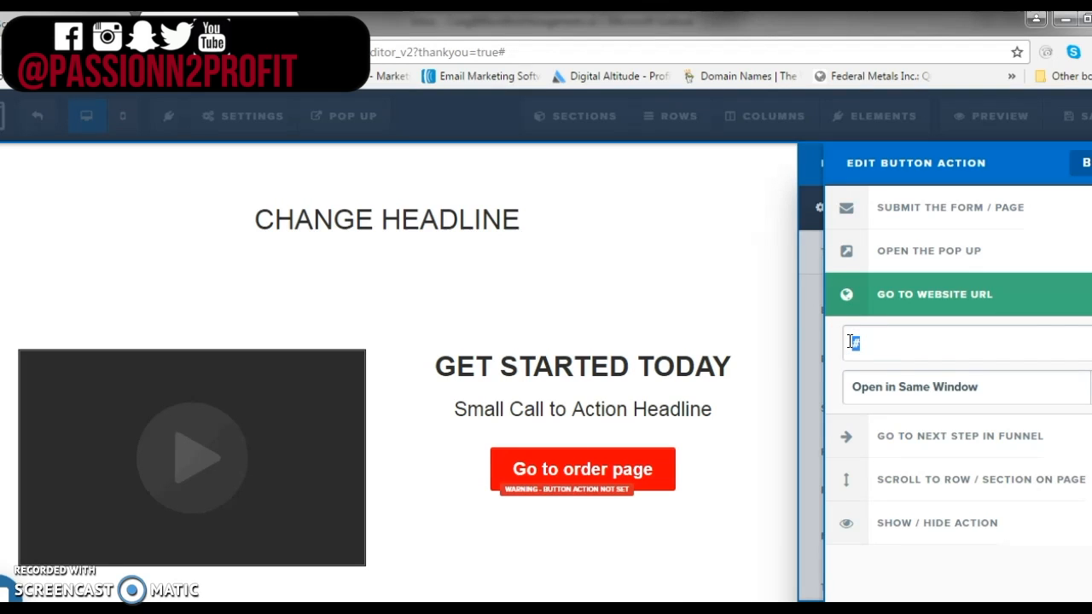
{"action": "type", "text": "www.google.ca"}
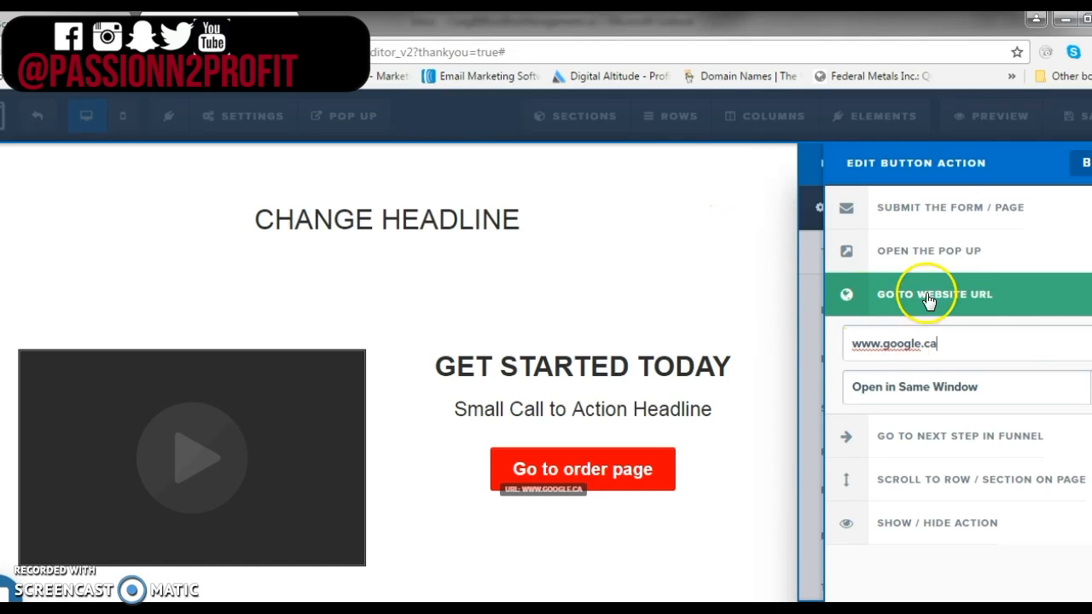
{"action": "left_click", "coordinate": [645, 256]}
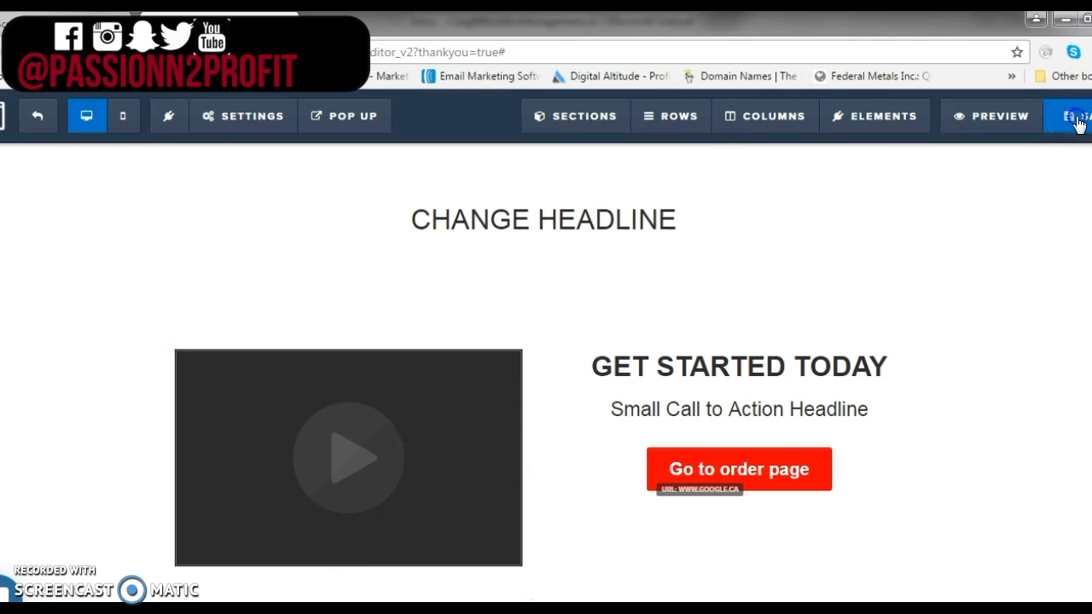
Set the thank-you page's SEO title to "change this to your page title" and save the page
{"action": "left_click", "coordinate": [783, 328]}
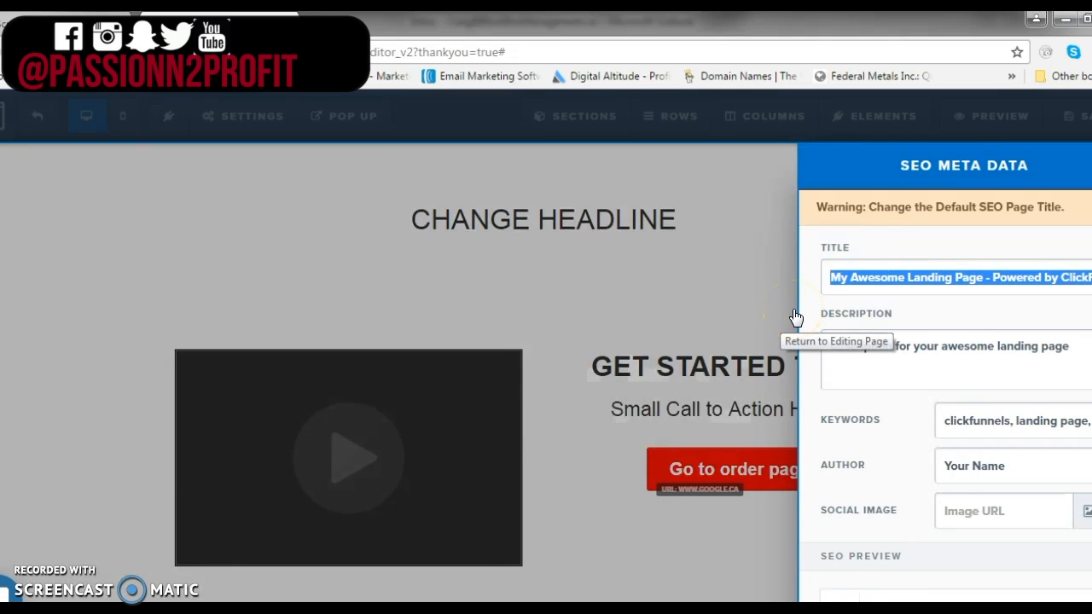
{"action": "type", "text": "change this to your page title"}
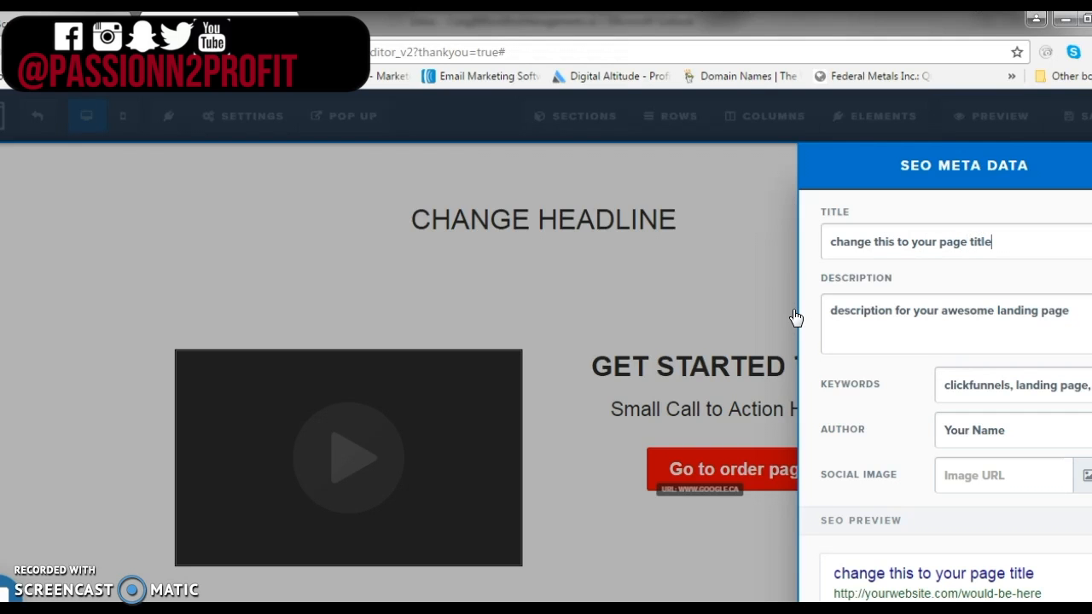
{"action": "left_click", "coordinate": [724, 230]}
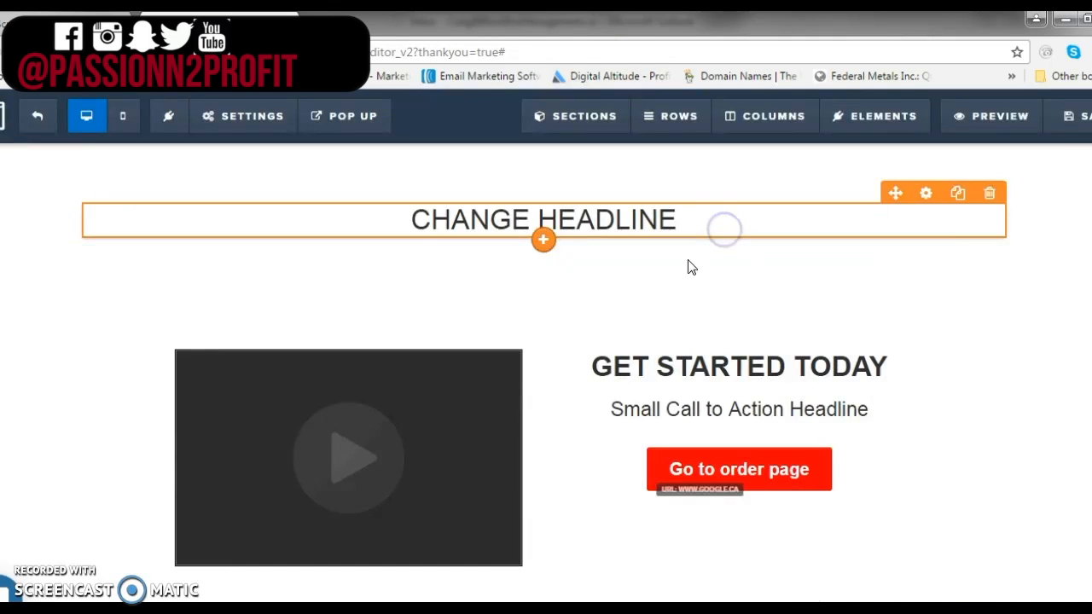
{"action": "left_click", "coordinate": [1074, 120]}
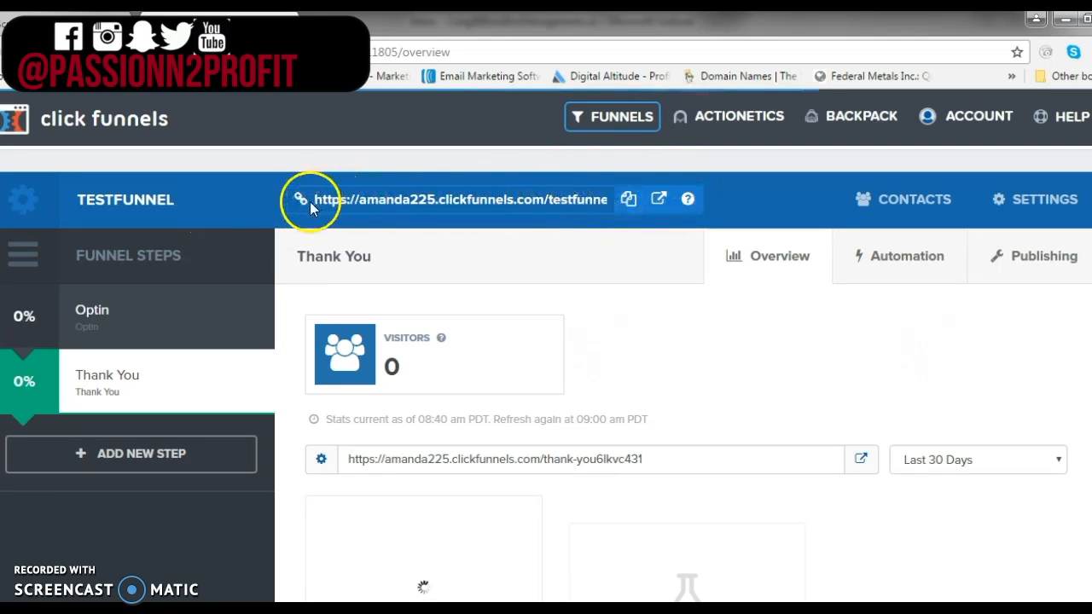
Copy the funnel's URL and open it in a new browser tab
{"action": "left_click", "coordinate": [629, 201]}
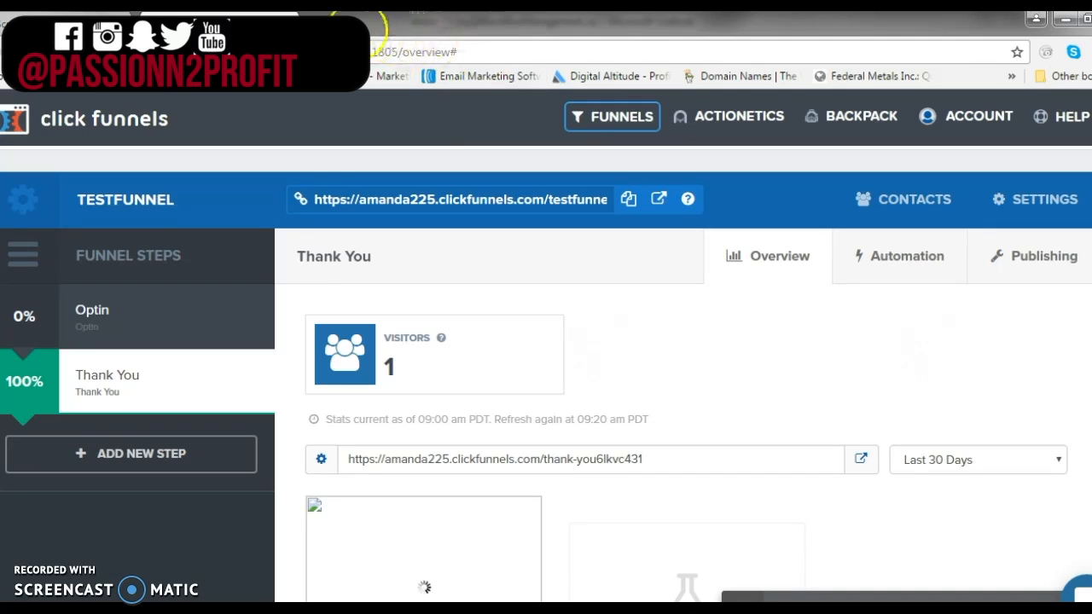
{"action": "left_click", "coordinate": [331, 23]}
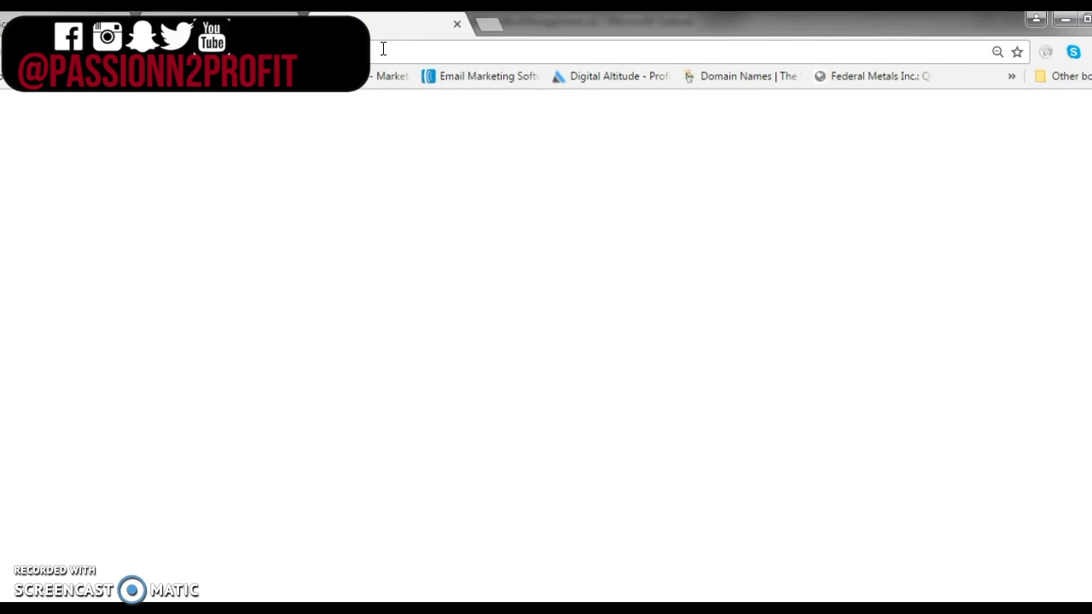
{"action": "key", "text": "ctrl+v"}
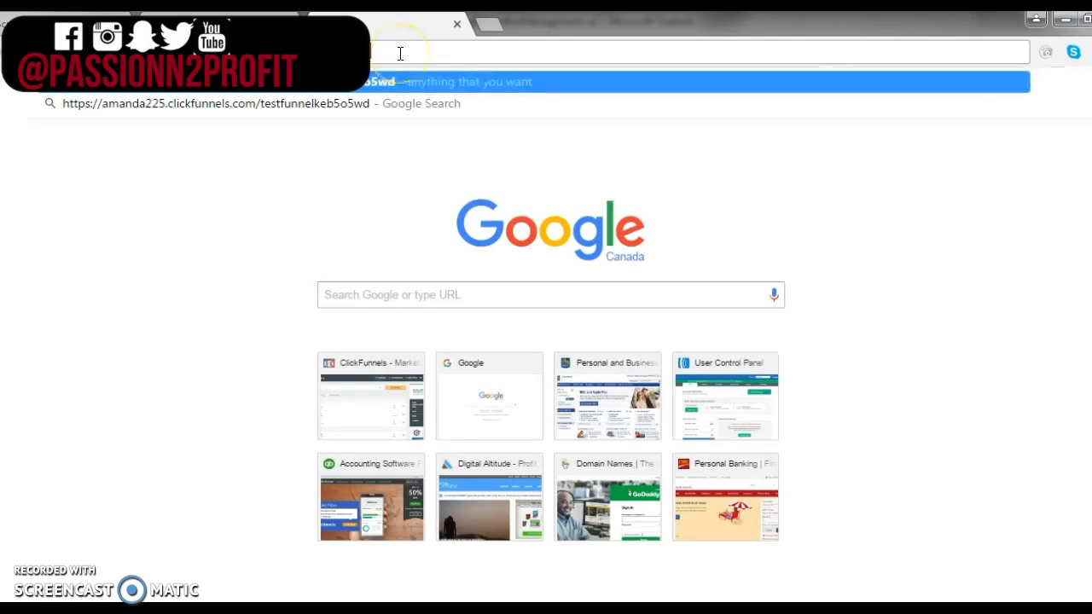
{"action": "key", "text": "Return"}
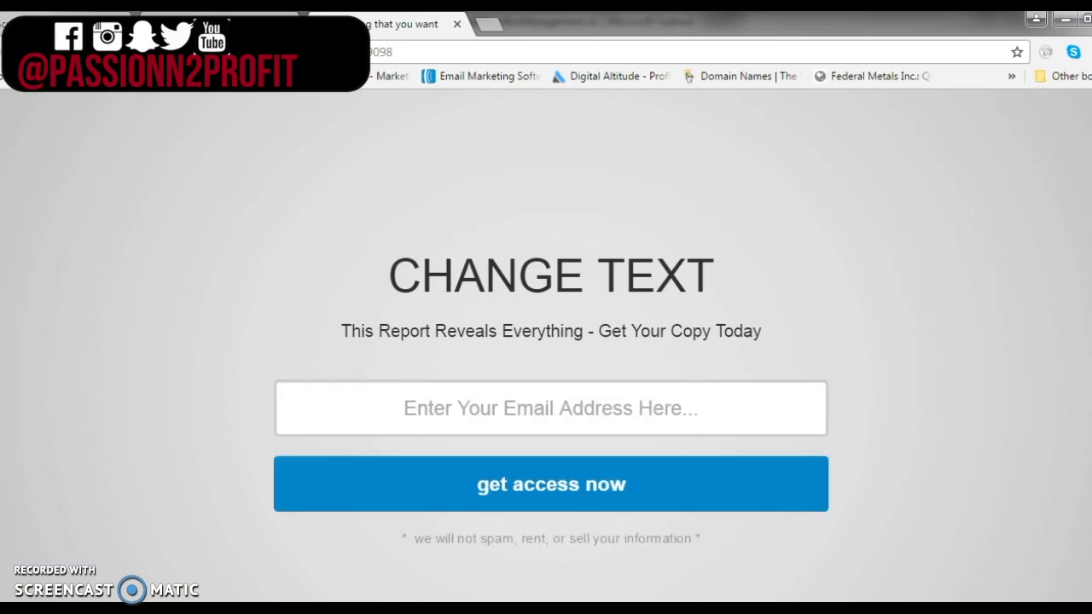
Submit the optin form, then test the thank-you page's video and the Go to order page button
{"action": "left_click", "coordinate": [547, 493]}
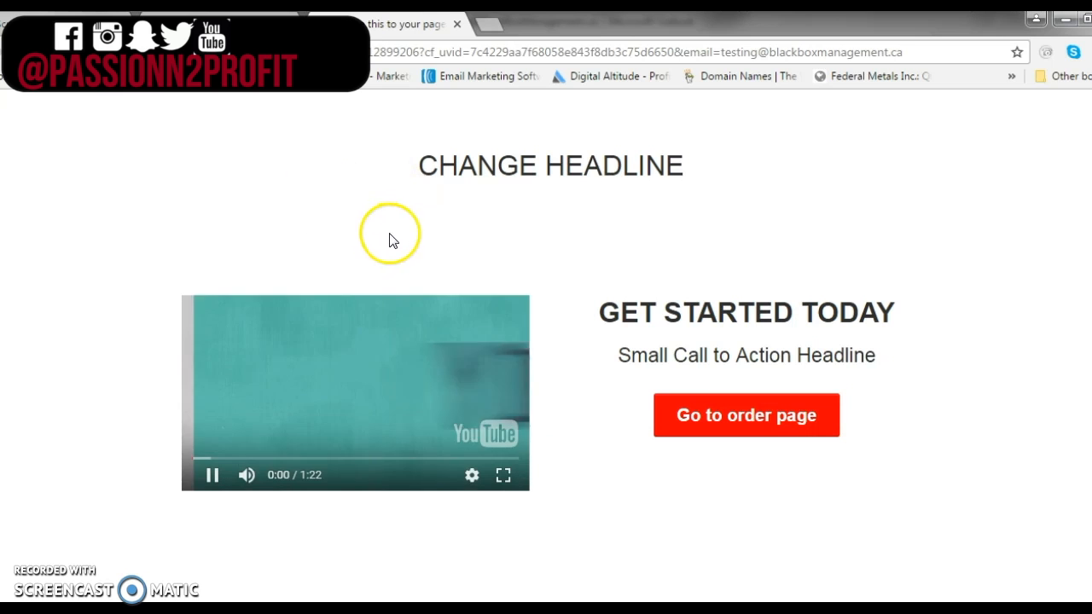
{"action": "left_click", "coordinate": [213, 475]}
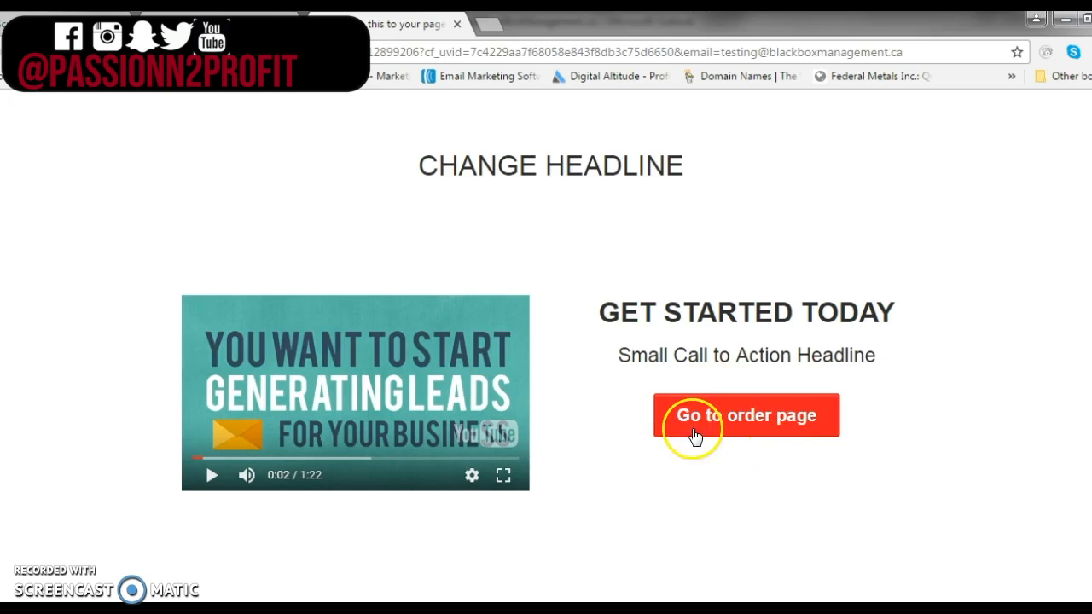
{"action": "left_click", "coordinate": [774, 415]}
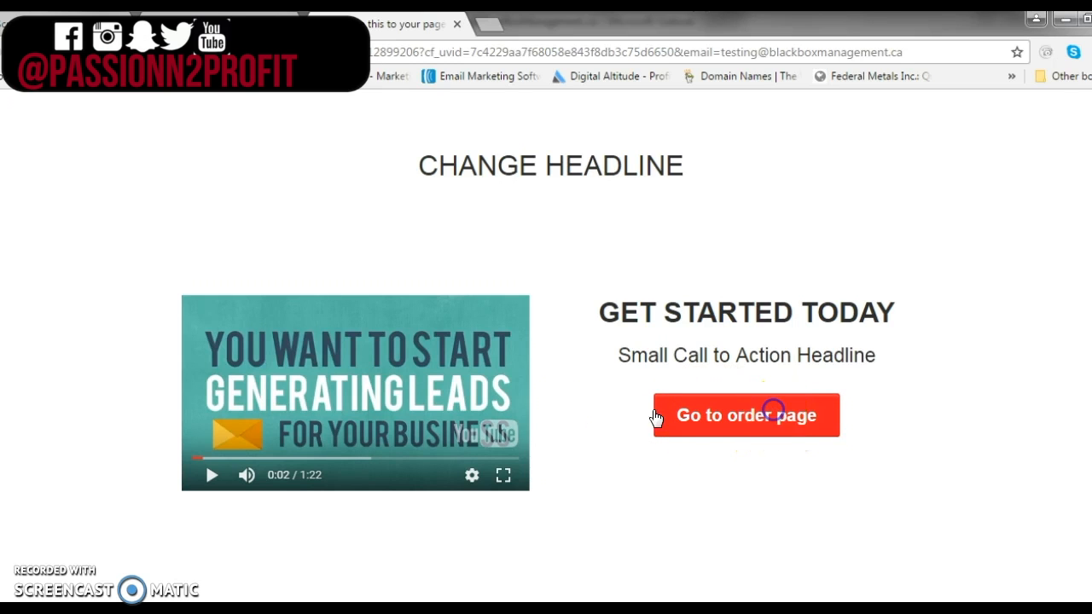